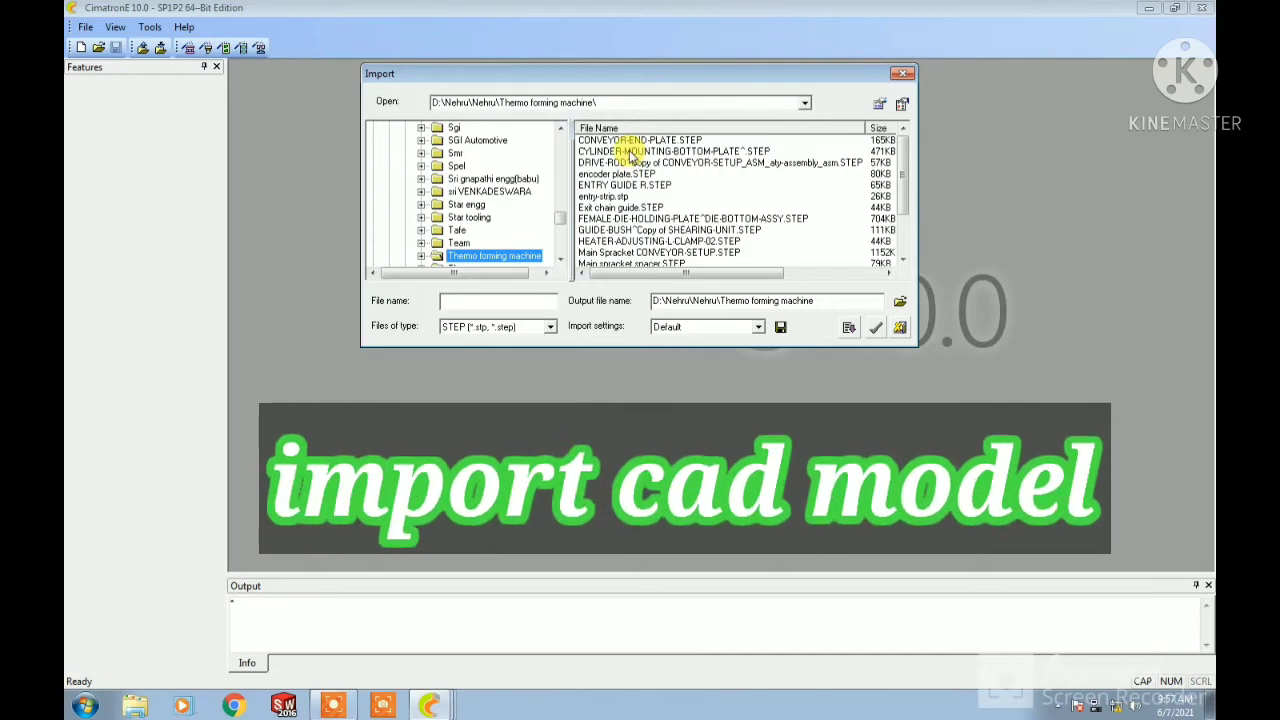
Step: Import the STEP file WEDGE CYLINDER PLATE.STEP from the Thermo forming machine folder with the Default import settings
click(632, 152)
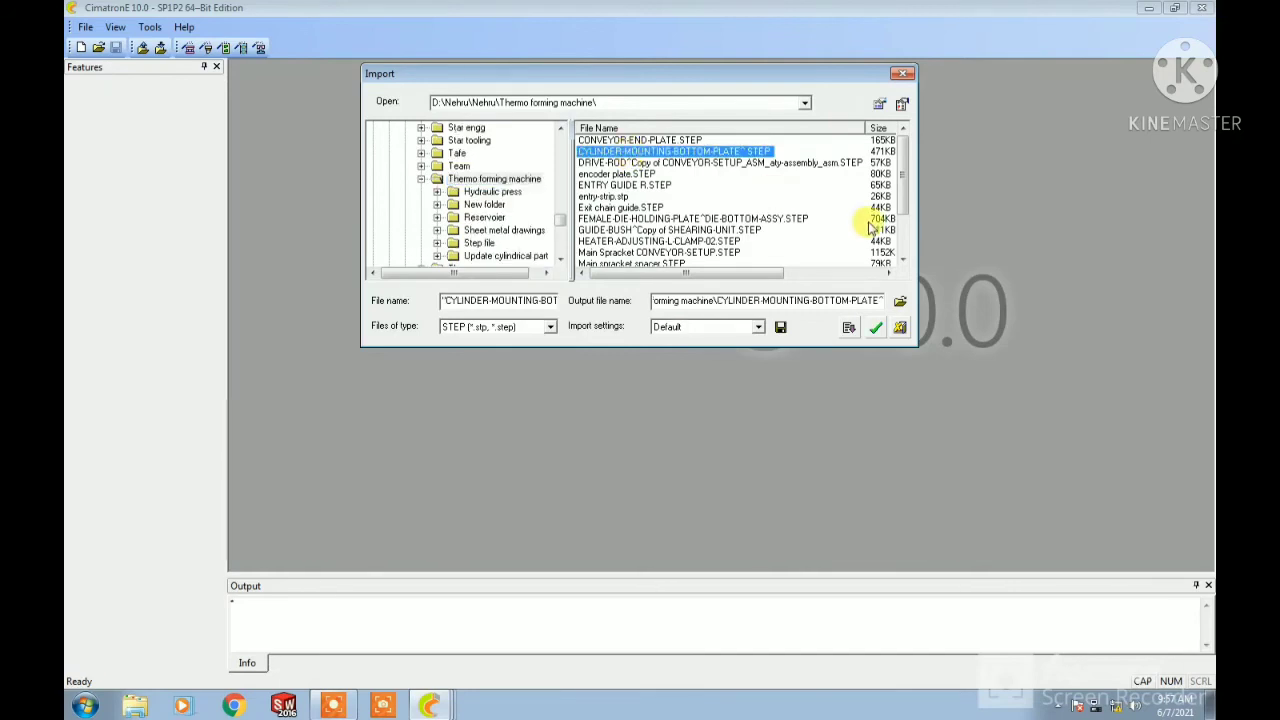
click(903, 259)
click(903, 259)
click(903, 259)
click(903, 259)
click(903, 259)
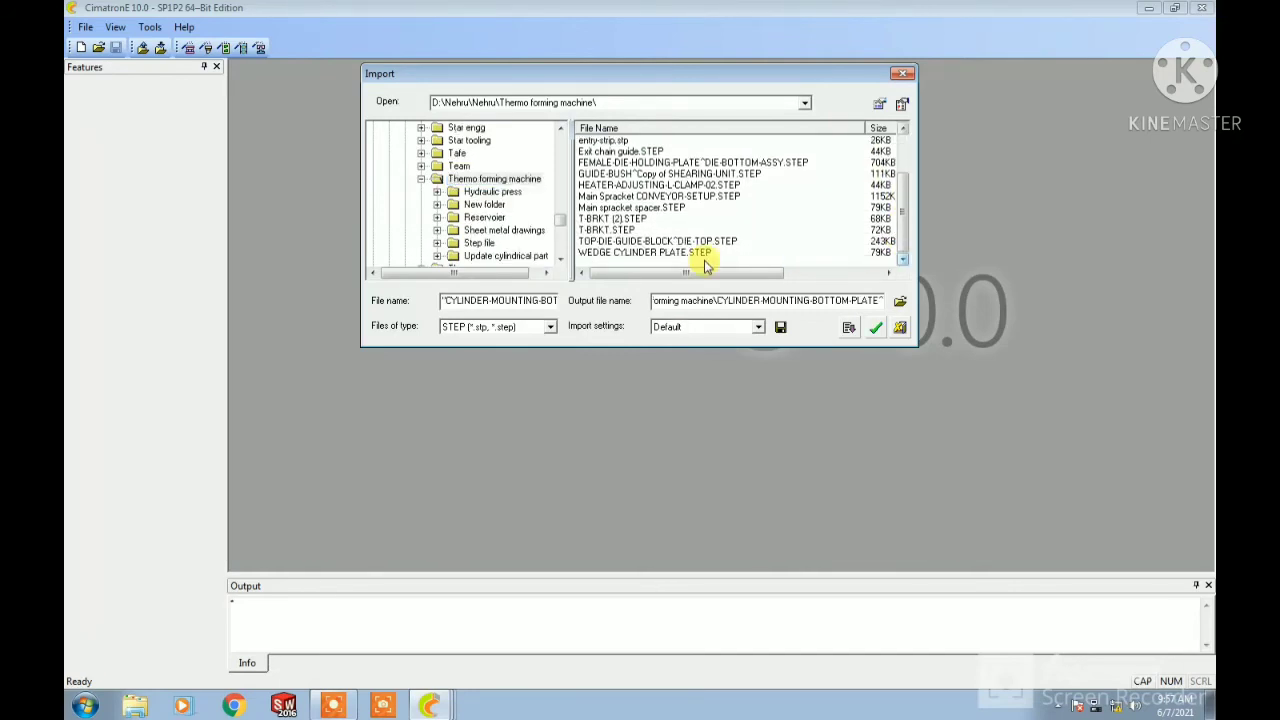
click(660, 252)
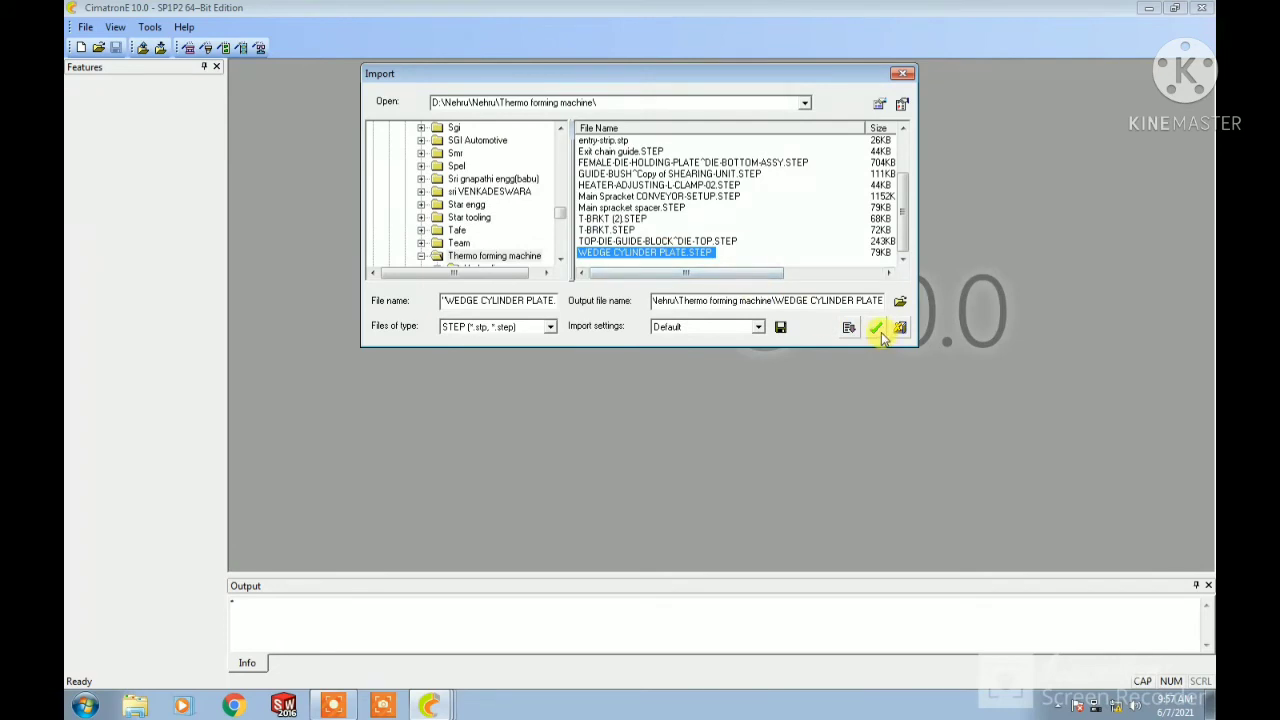
click(550, 326)
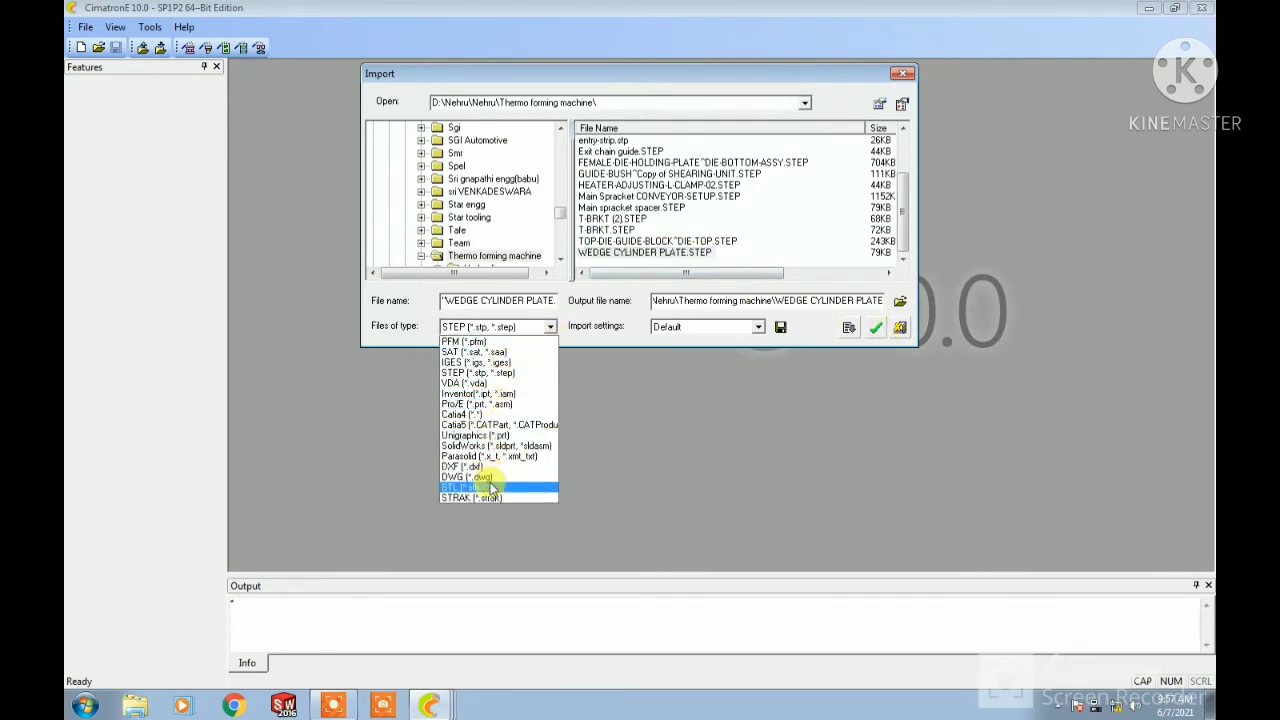
click(492, 373)
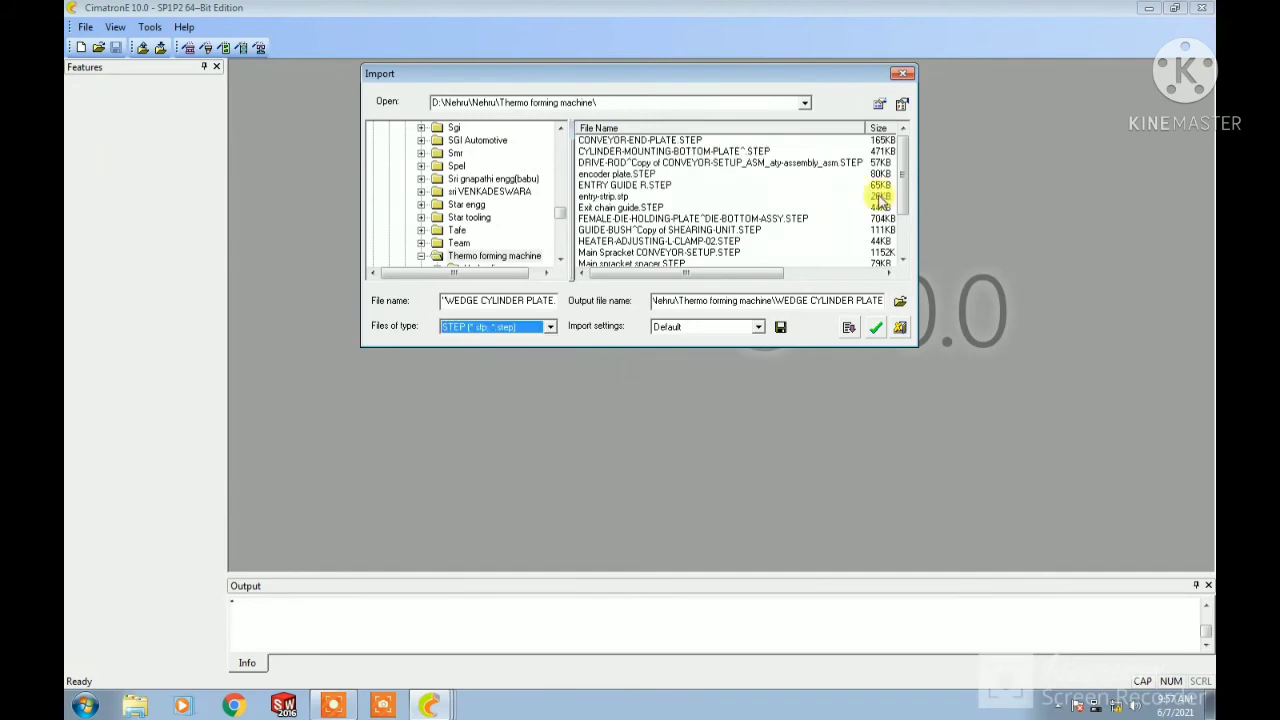
drag(903, 172, 903, 215)
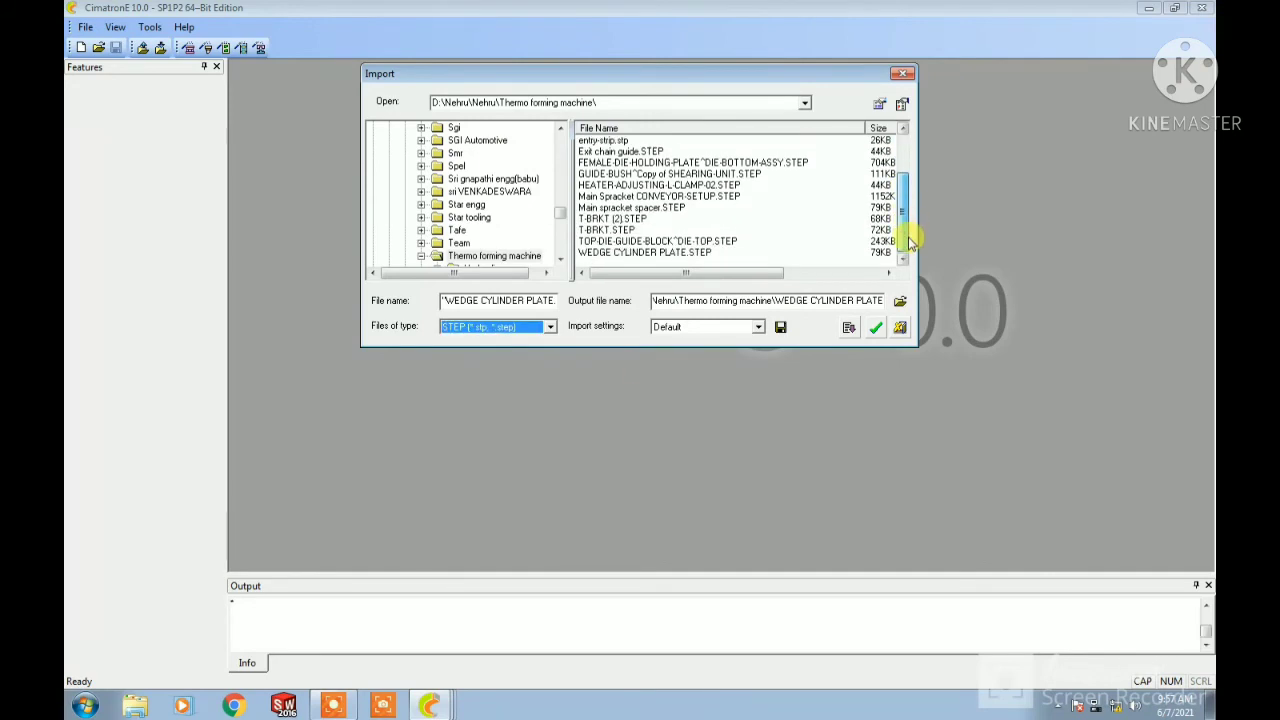
click(612, 253)
click(876, 330)
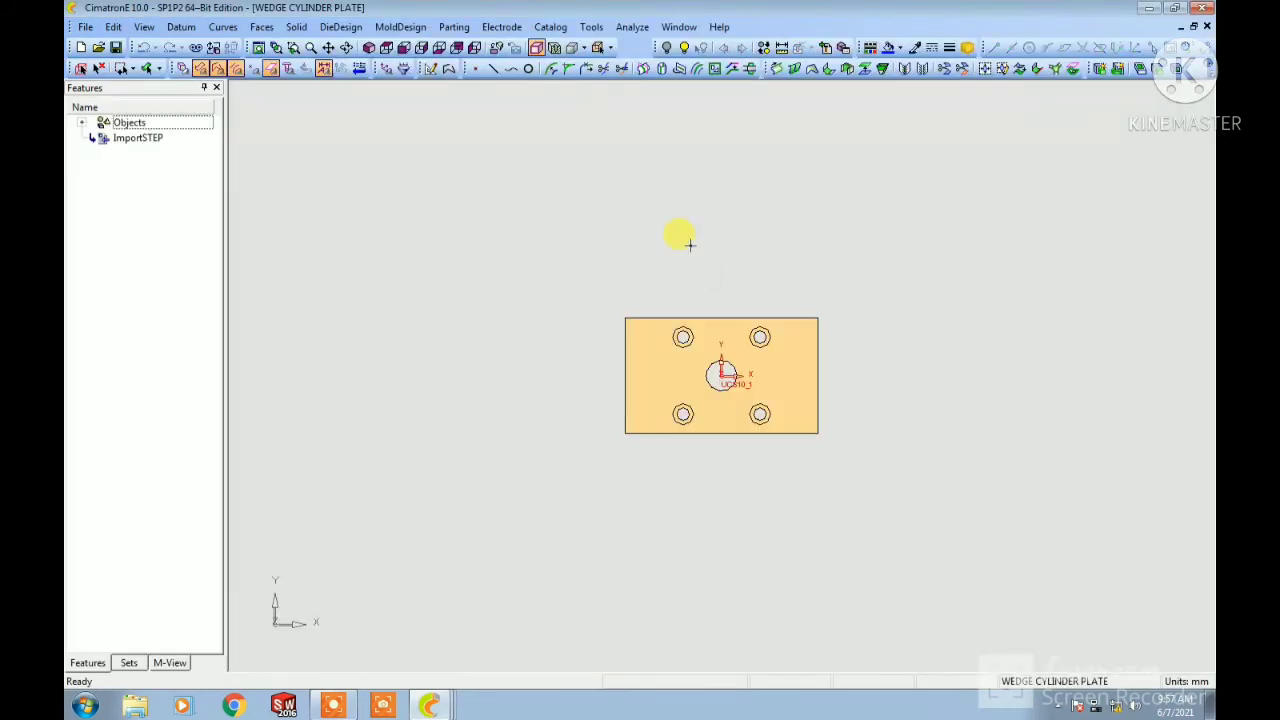
Step: Show the whole imported plate in an isometric view
click(386, 47)
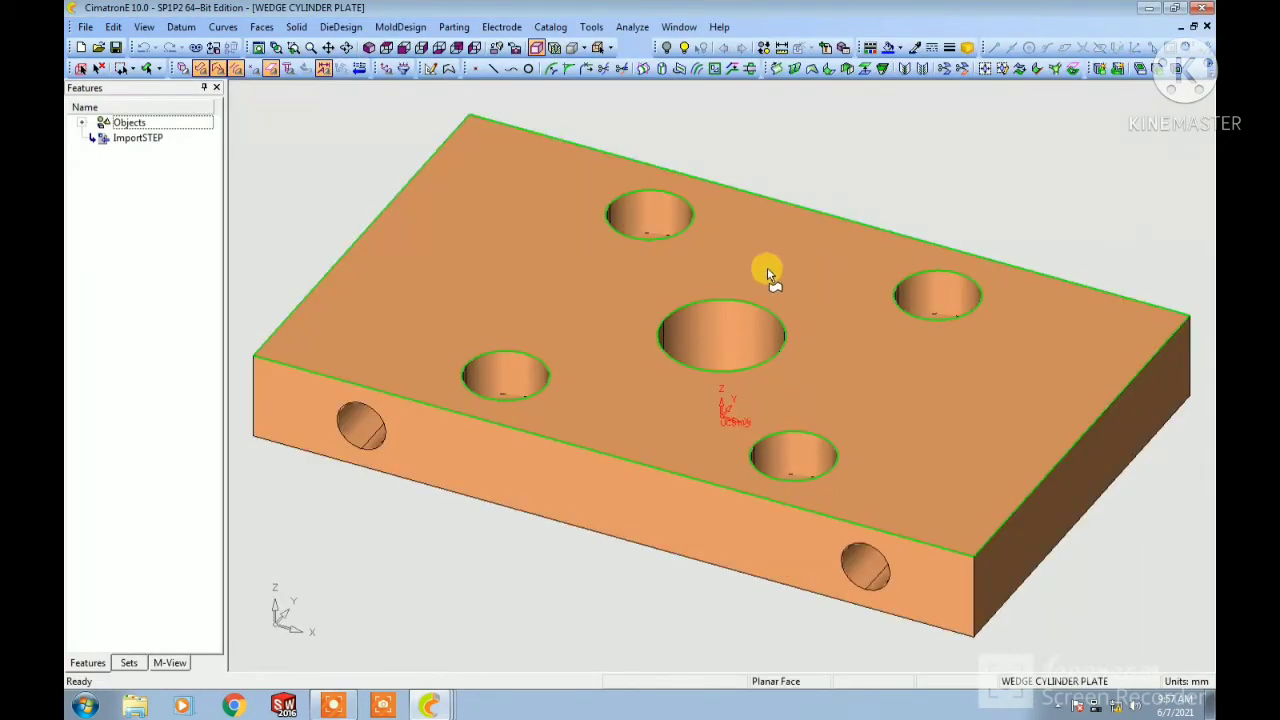
middle_drag(767, 268, 799, 495)
click(369, 48)
ctrl+right_drag(790, 287, 836, 438)
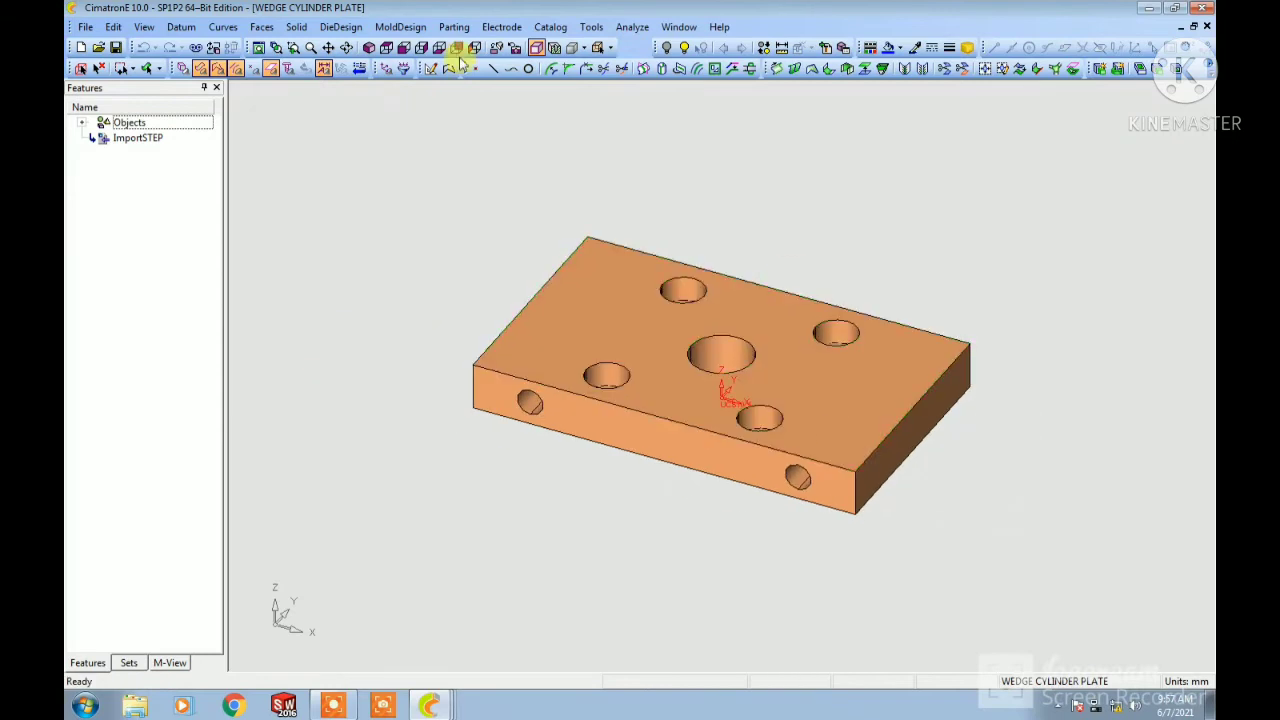
click(180, 27)
mouse_move(200, 80)
click(300, 100)
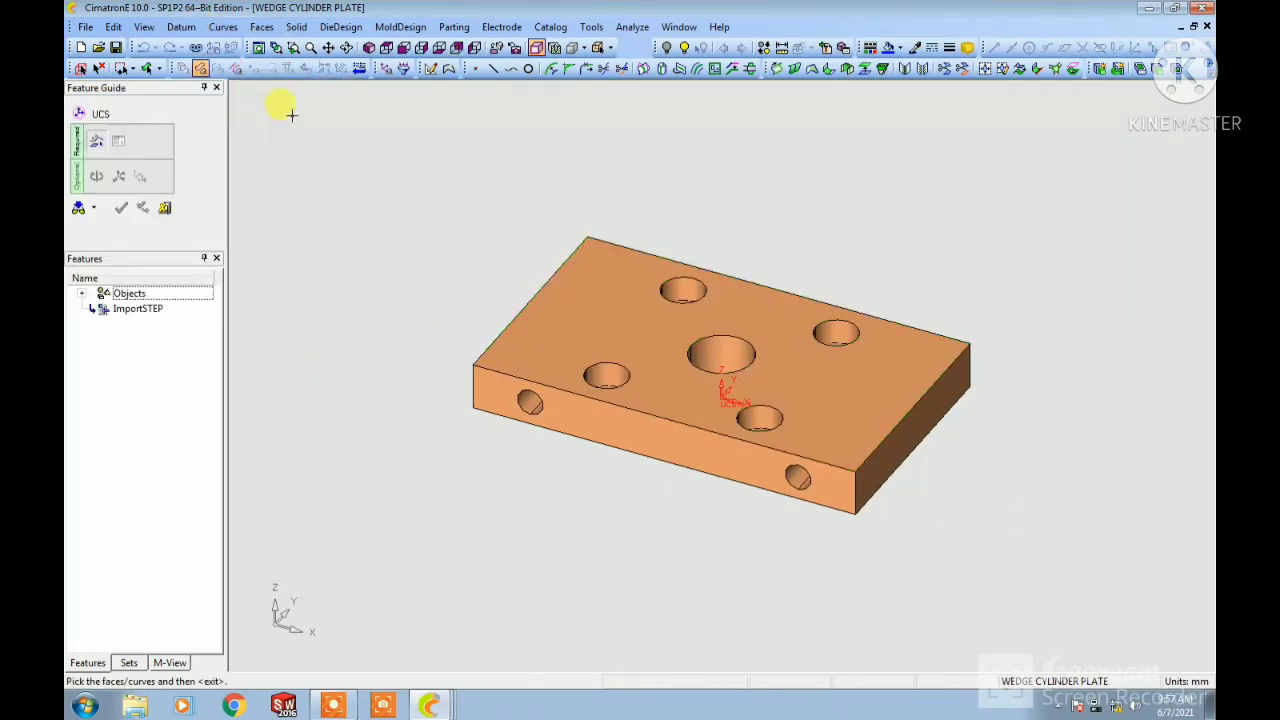
drag(400, 157, 1045, 585)
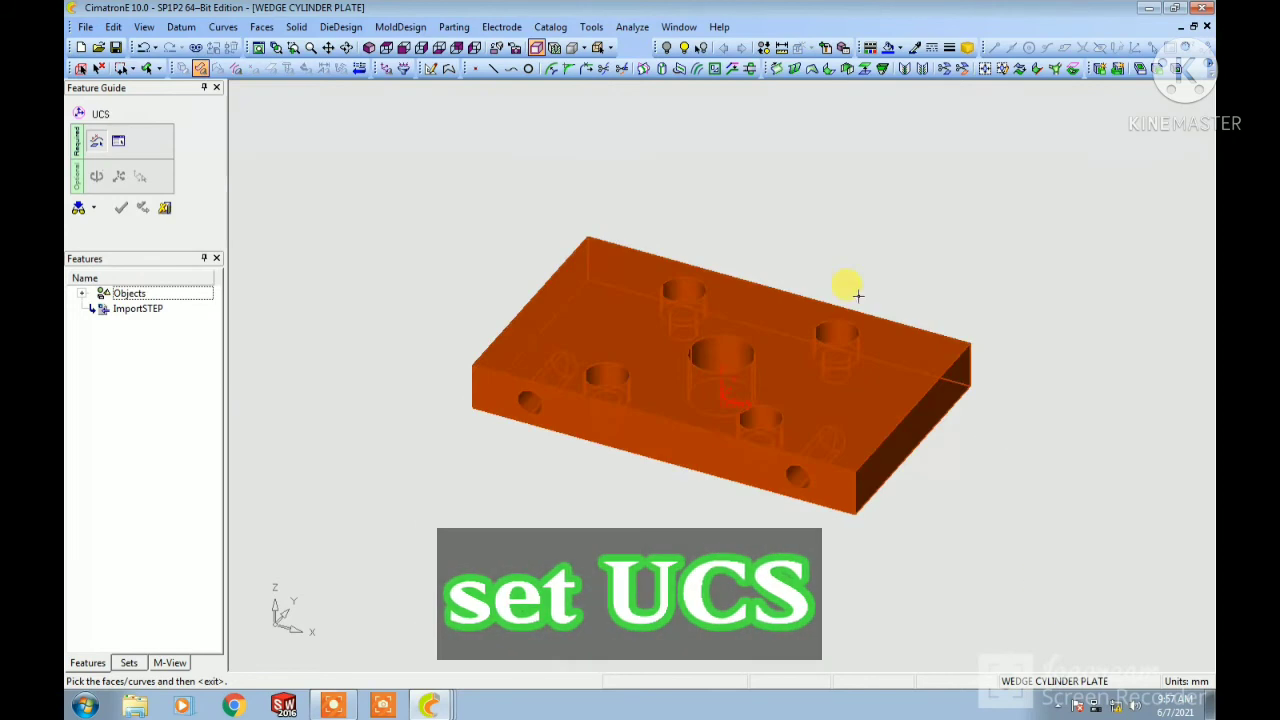
middle_click(732, 200)
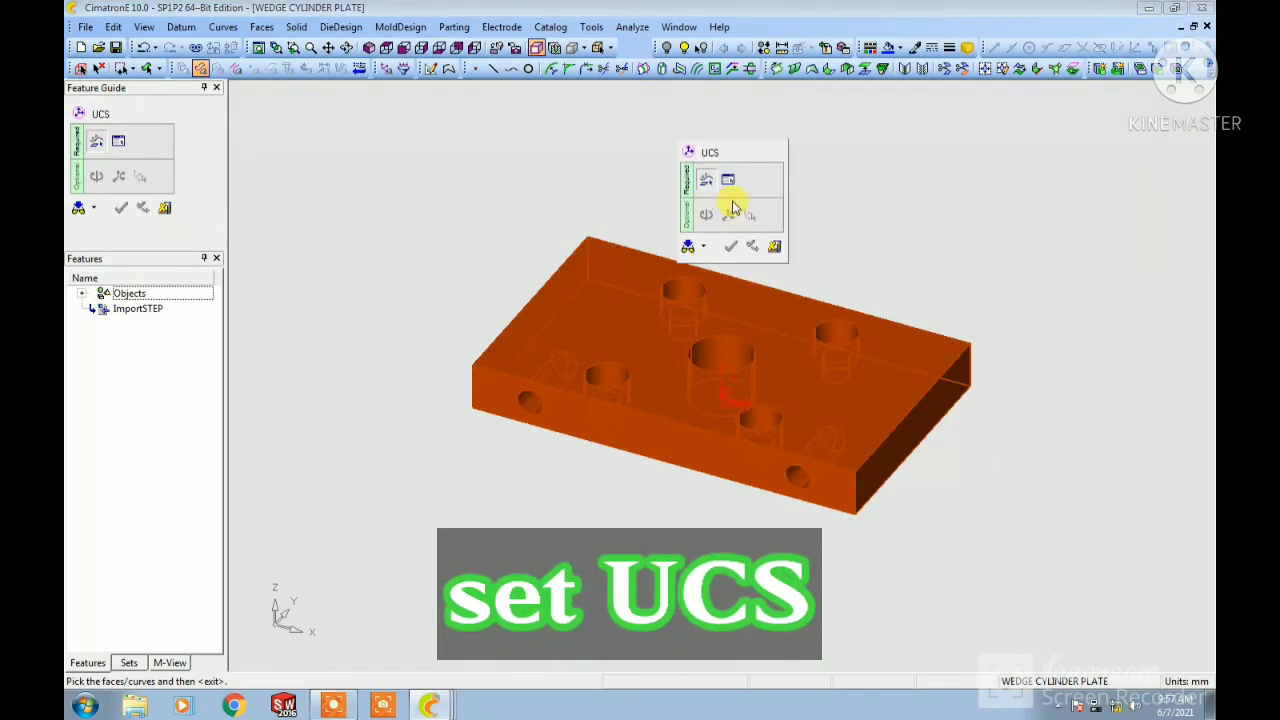
click(775, 247)
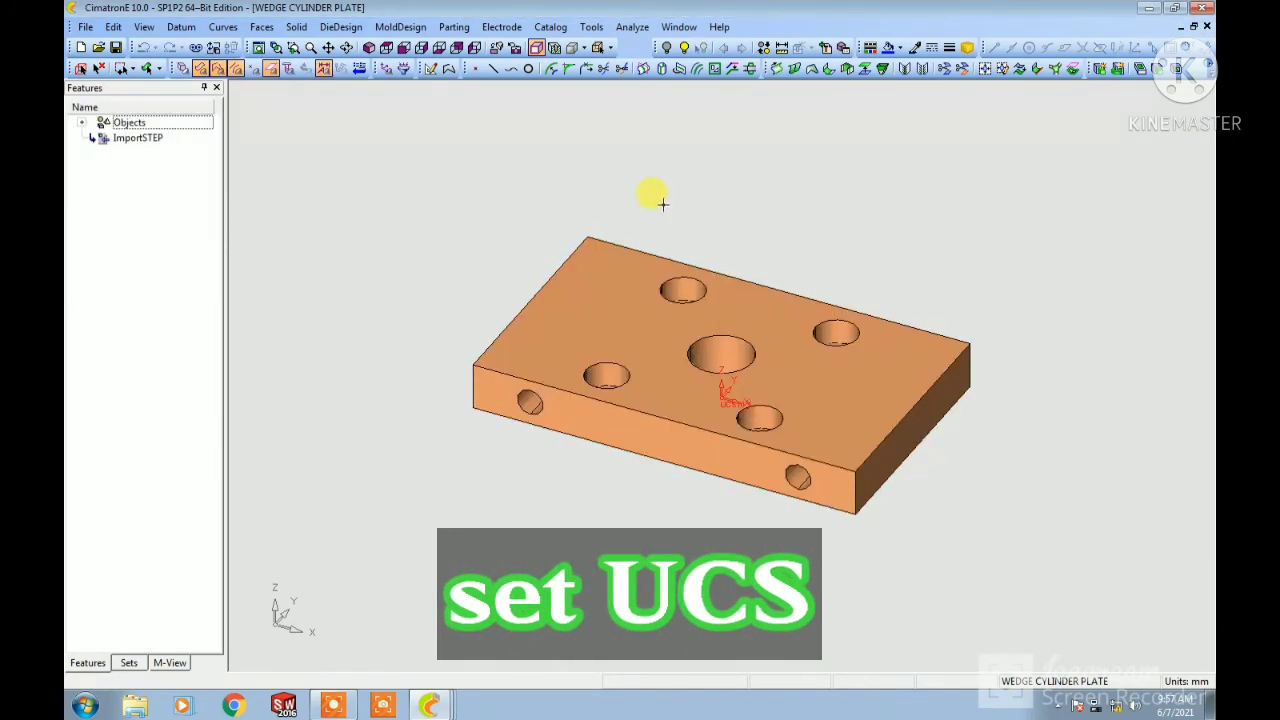
Step: Create a UCS from the whole plate's geometry with its origin at the centre of the plate's top face
click(181, 26)
mouse_move(190, 80)
click(268, 78)
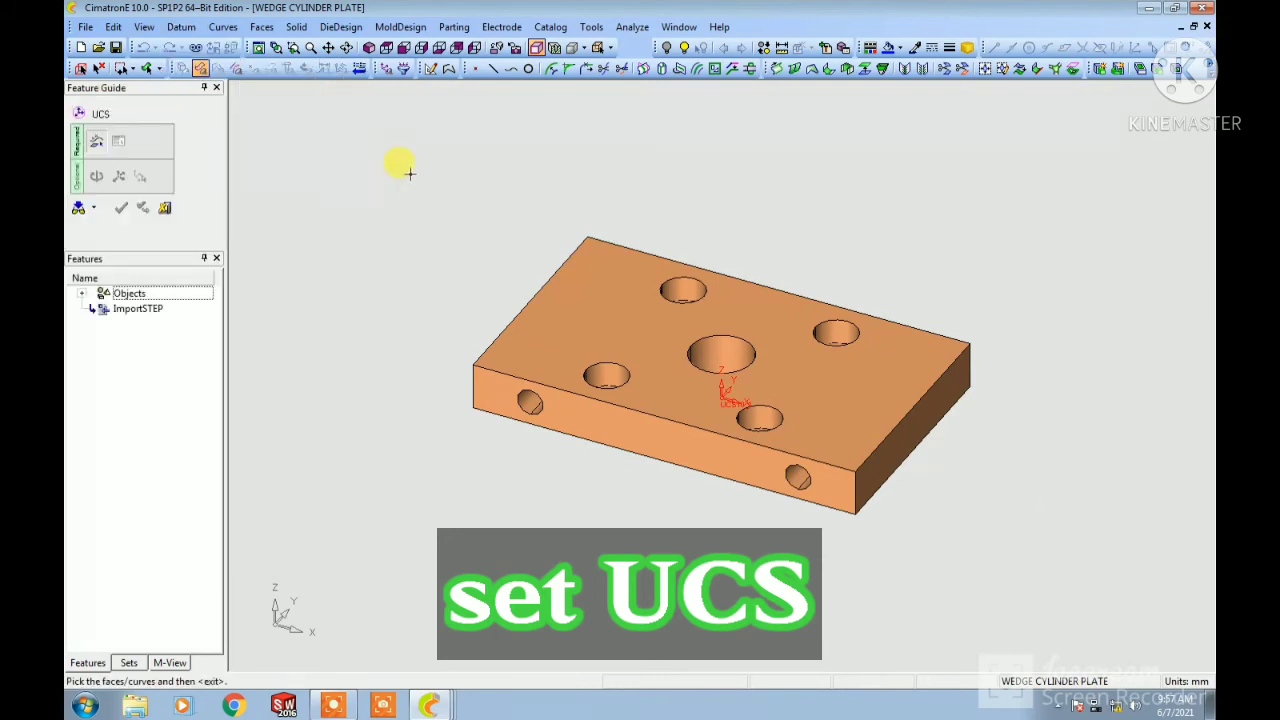
drag(409, 172, 1089, 583)
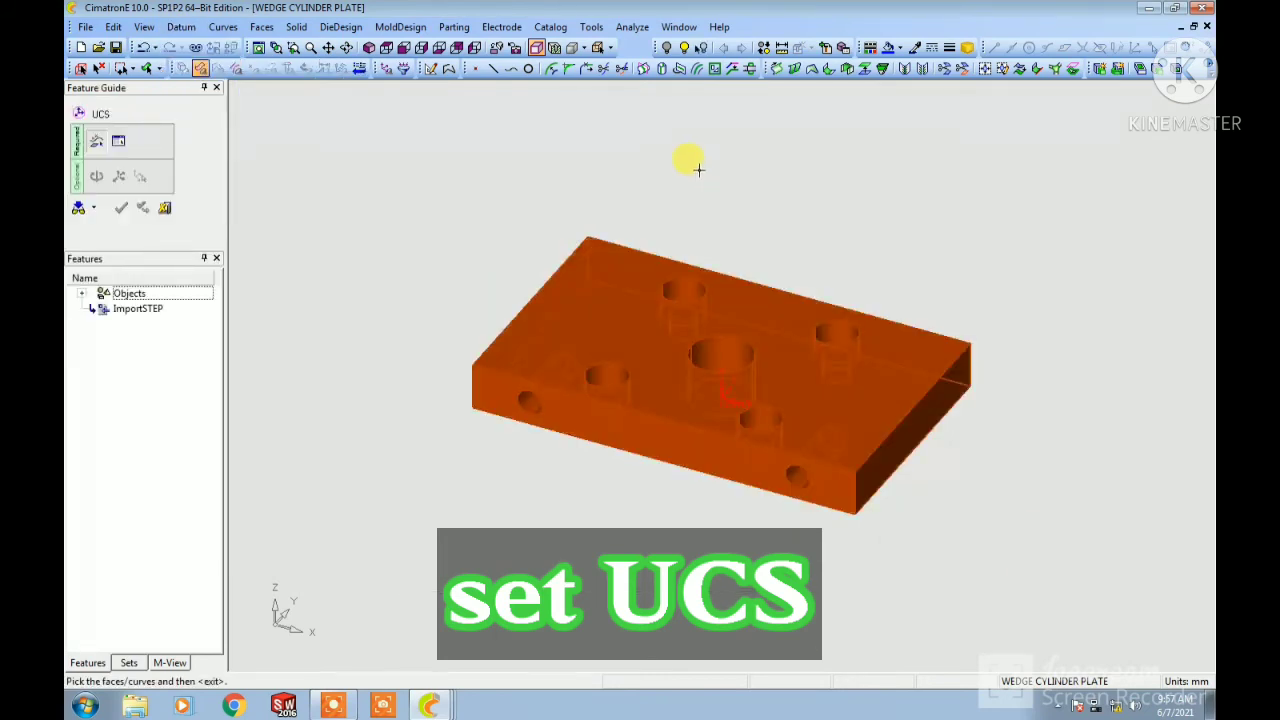
middle_click(698, 170)
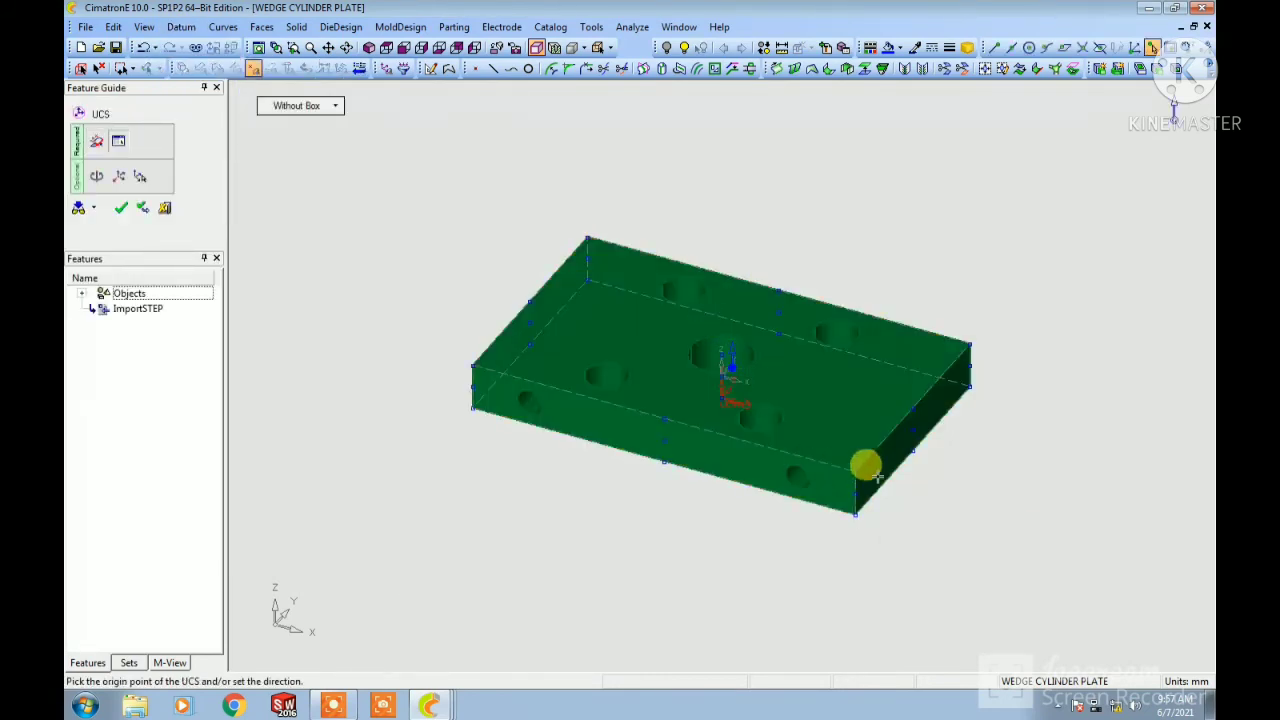
scroll(878, 388, up, 3)
scroll(722, 330, up, 2)
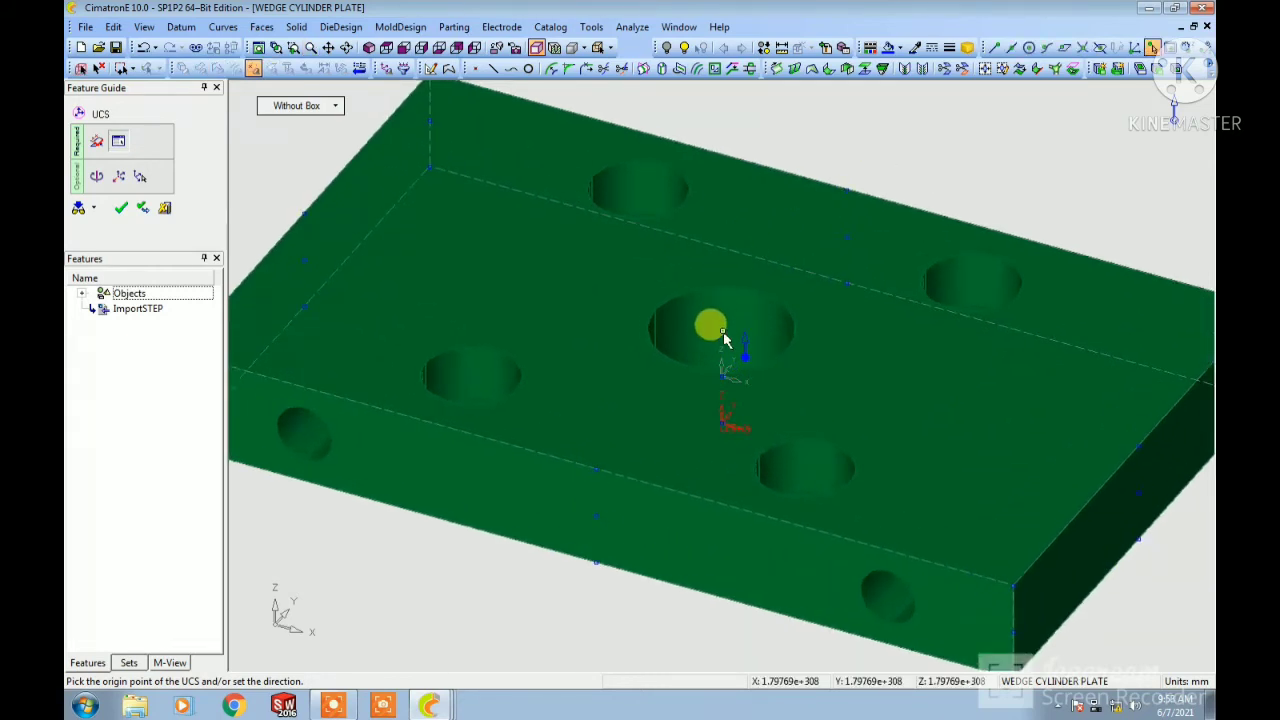
click(724, 340)
click(665, 195)
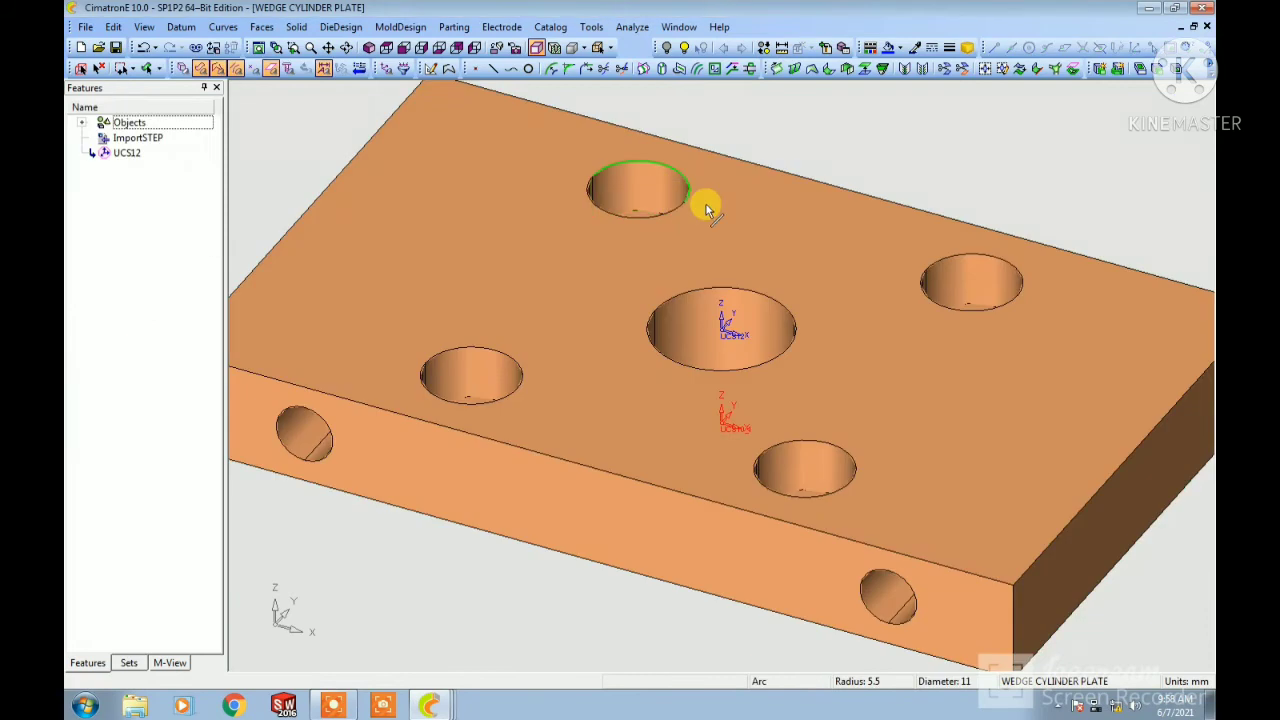
Step: List all UCSs in the active component, hide UCS10_1 and make the new UCS12 active
scroll(709, 210, down, 4)
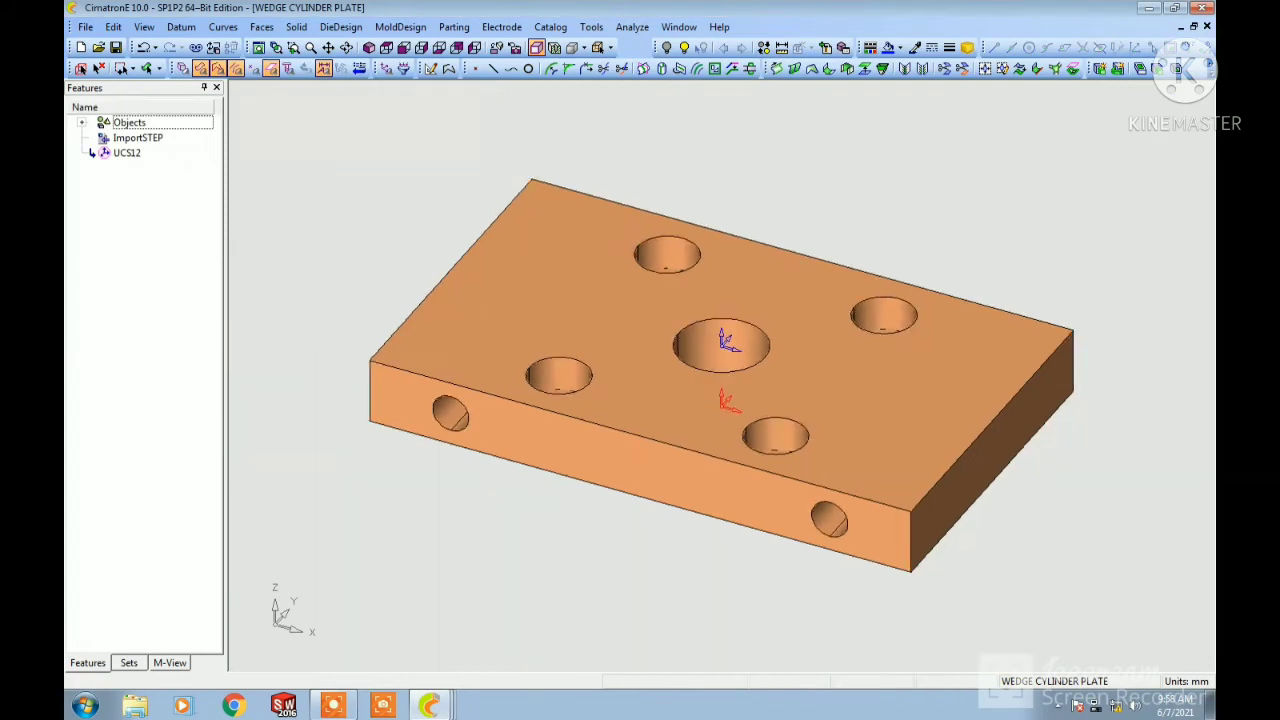
click(386, 70)
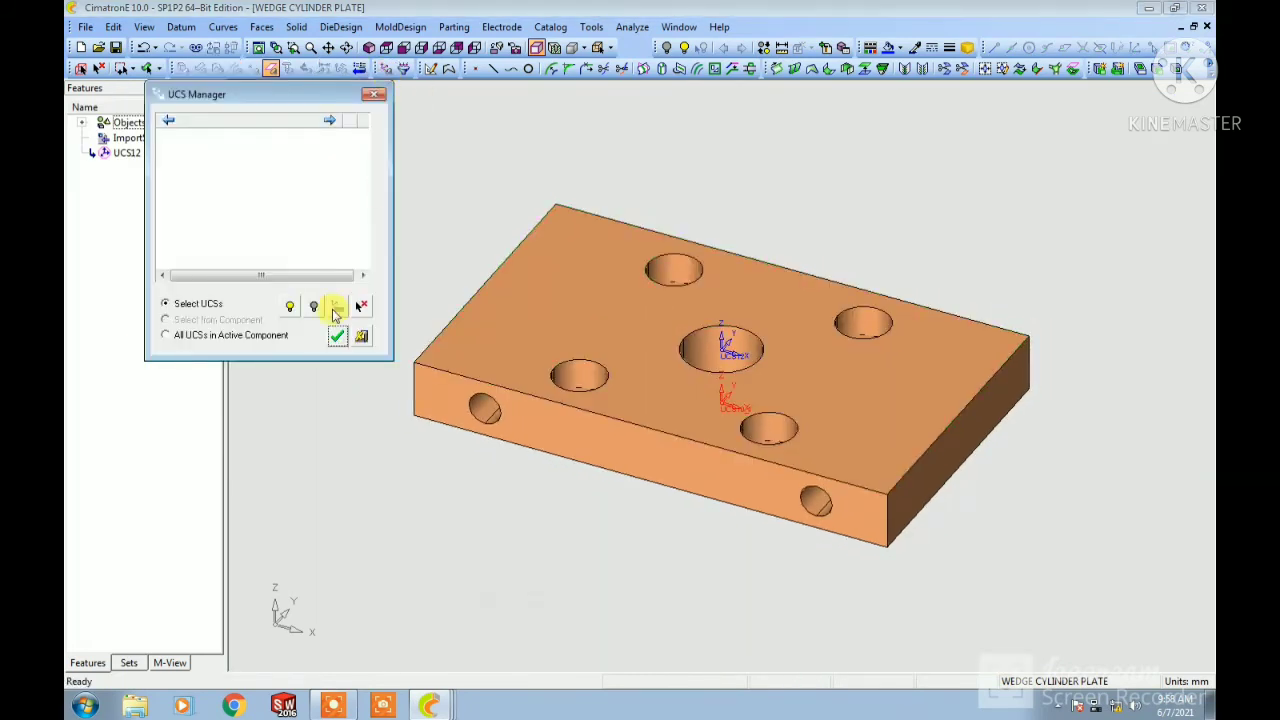
click(284, 335)
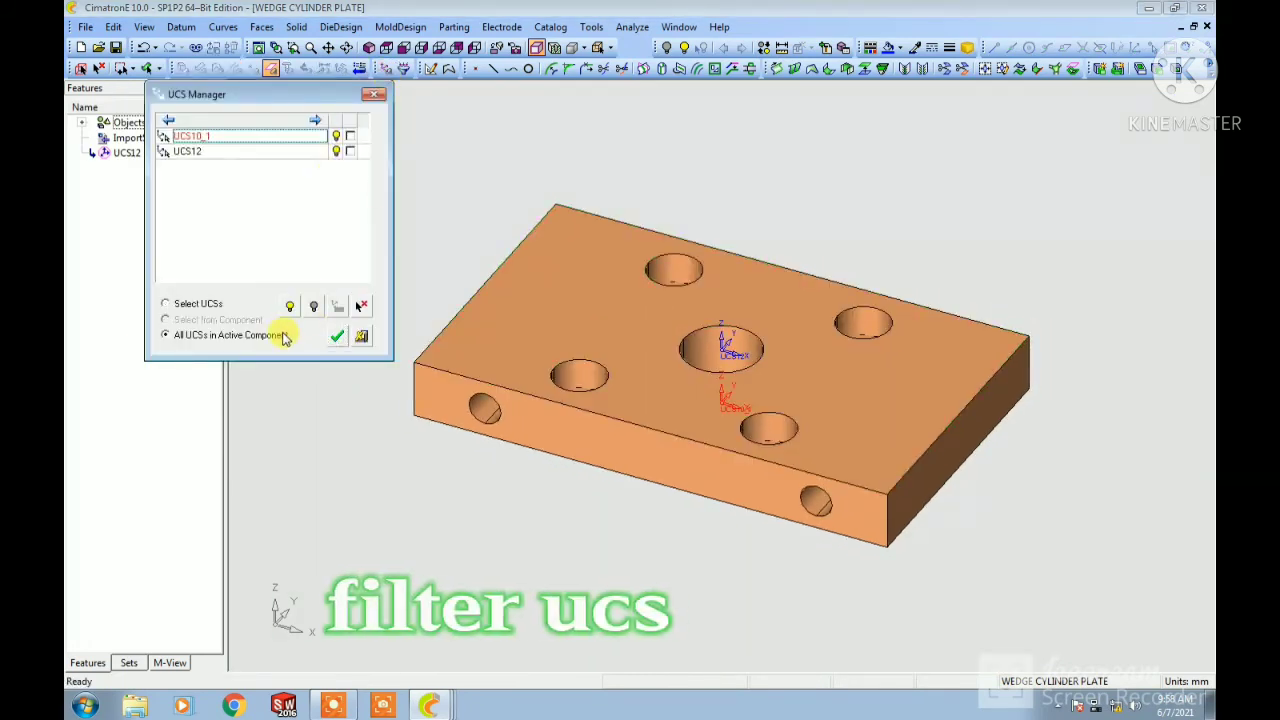
click(338, 139)
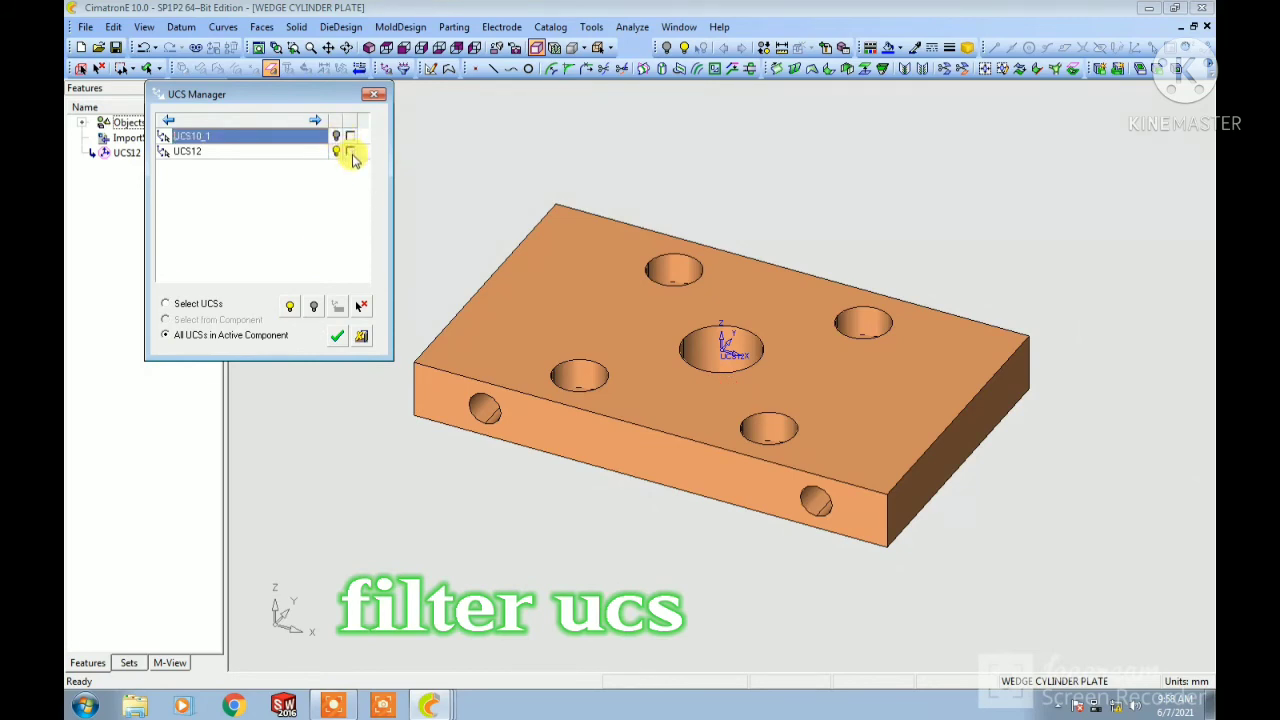
click(351, 153)
right_click(352, 160)
click(368, 166)
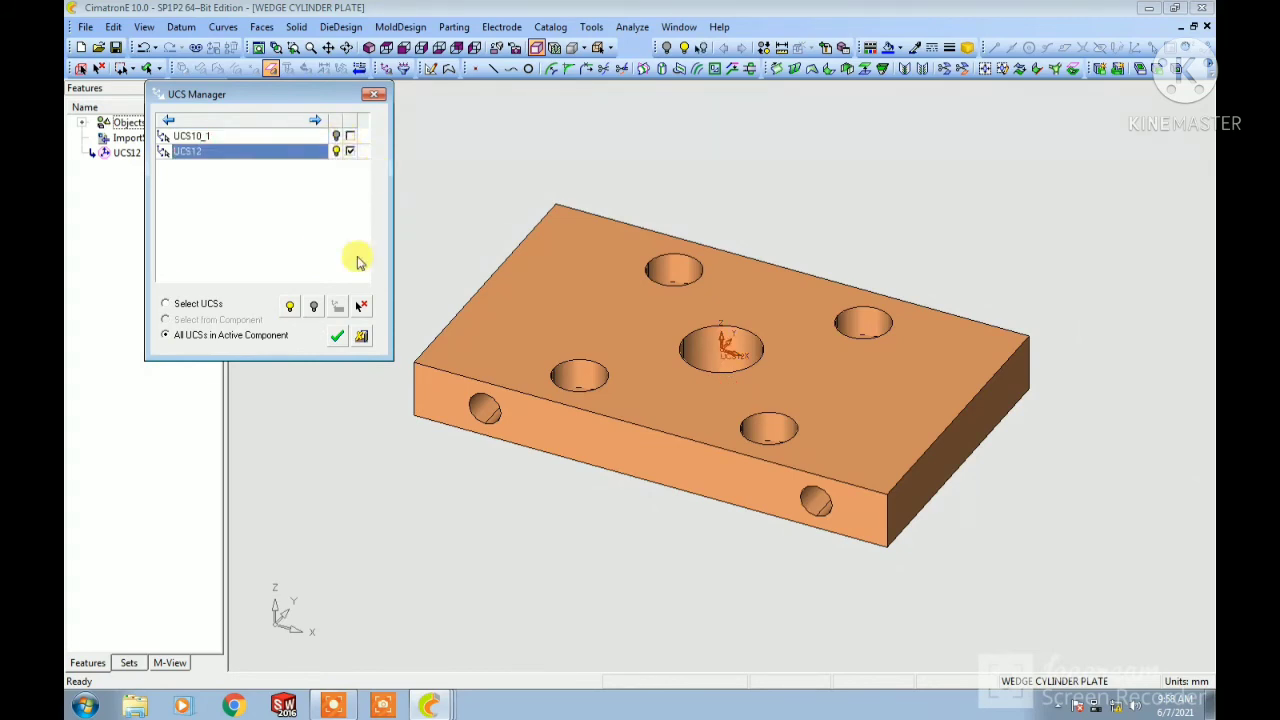
click(337, 336)
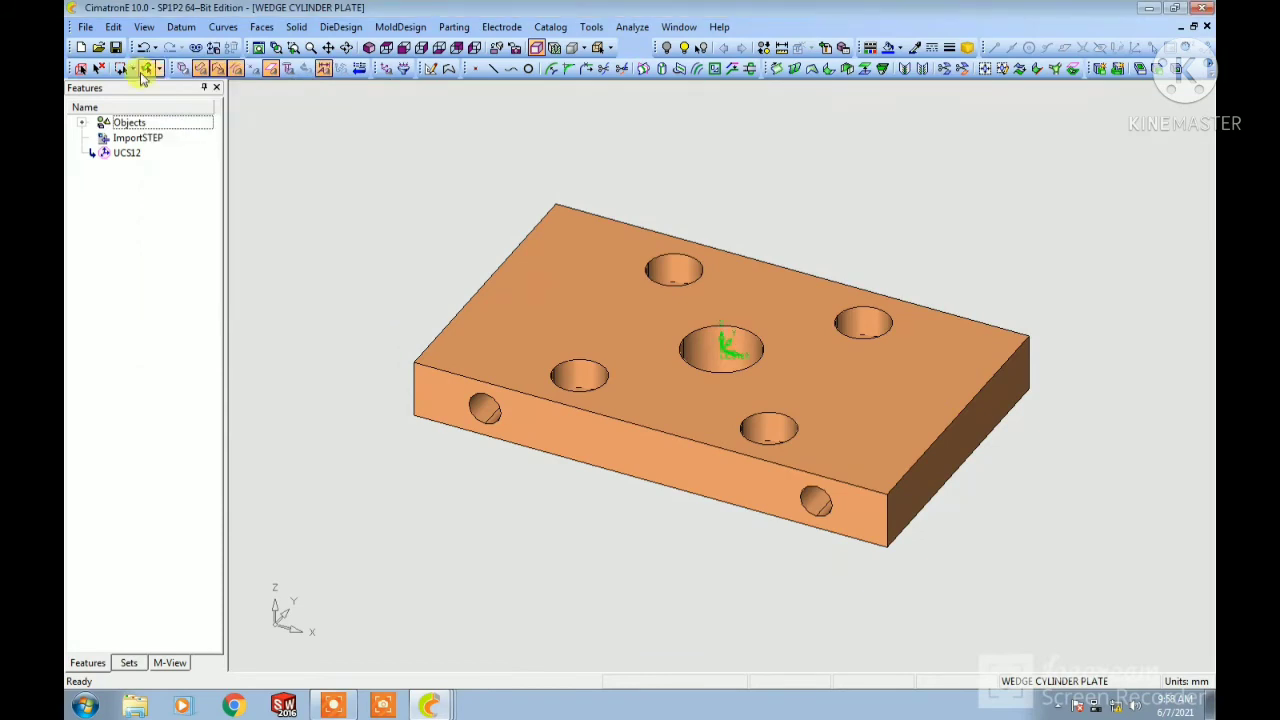
Step: Save all files and export the plate model to NC
click(86, 27)
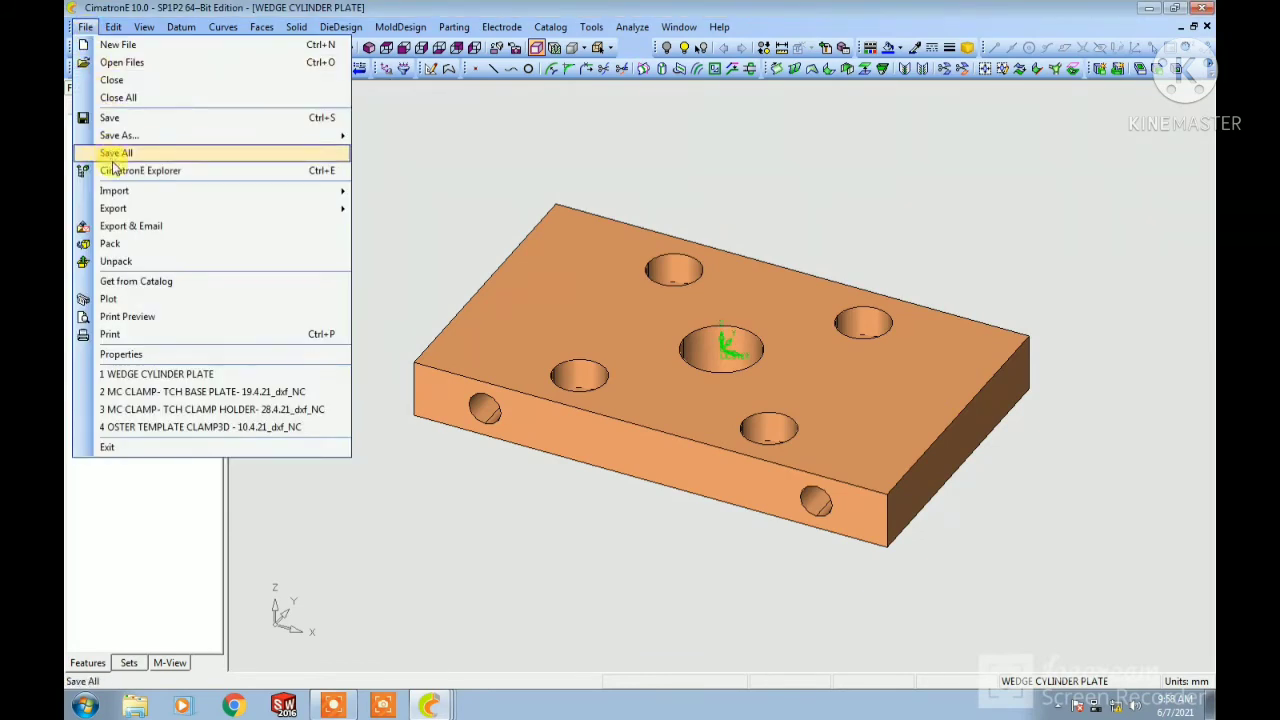
click(310, 153)
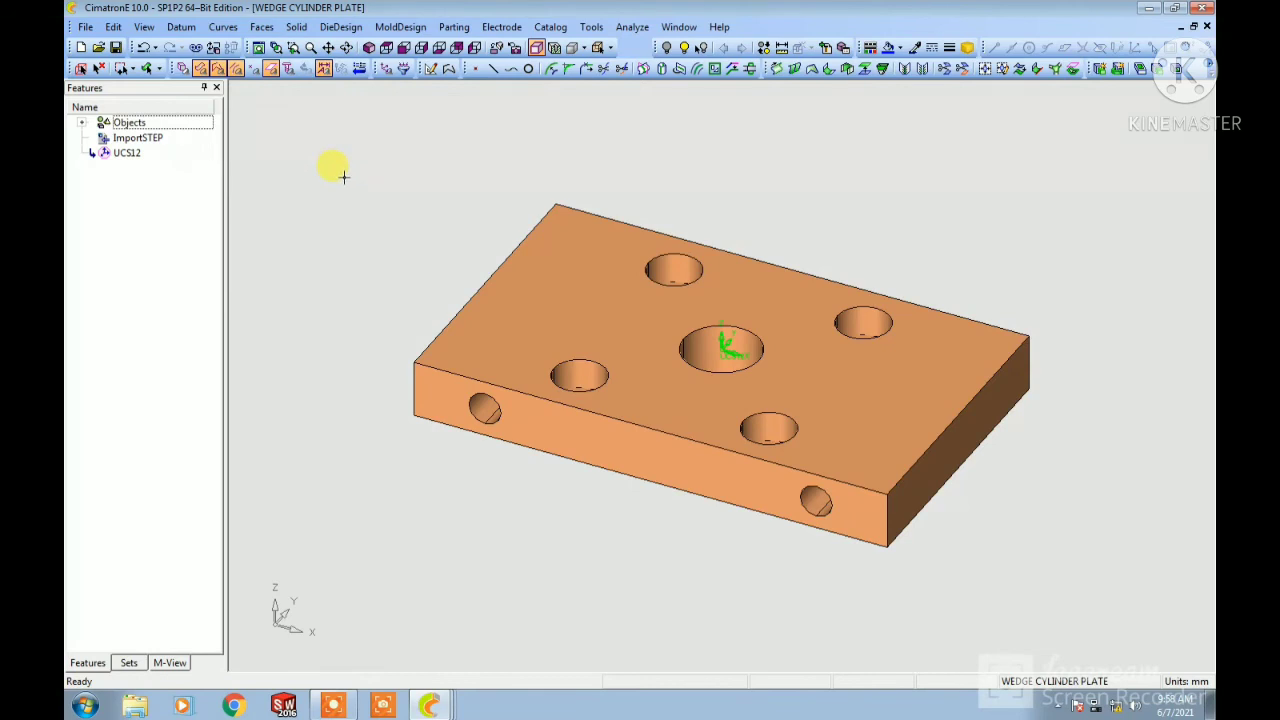
click(86, 27)
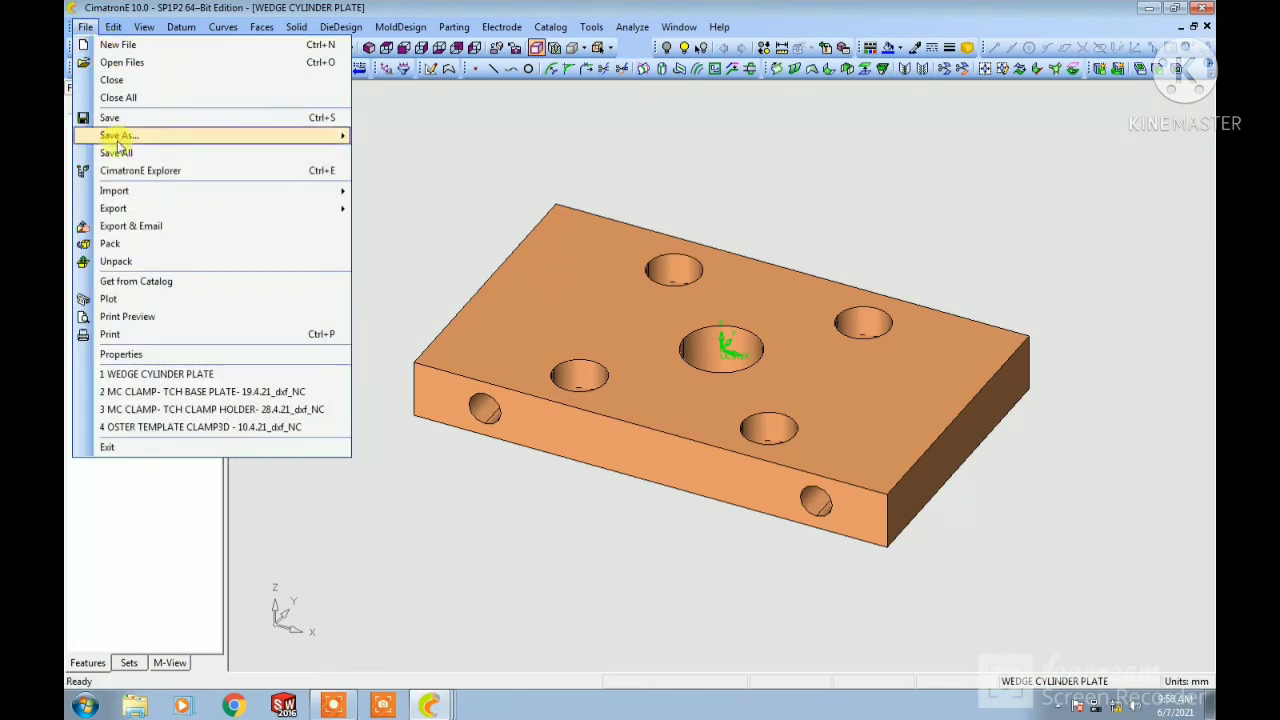
mouse_move(120, 208)
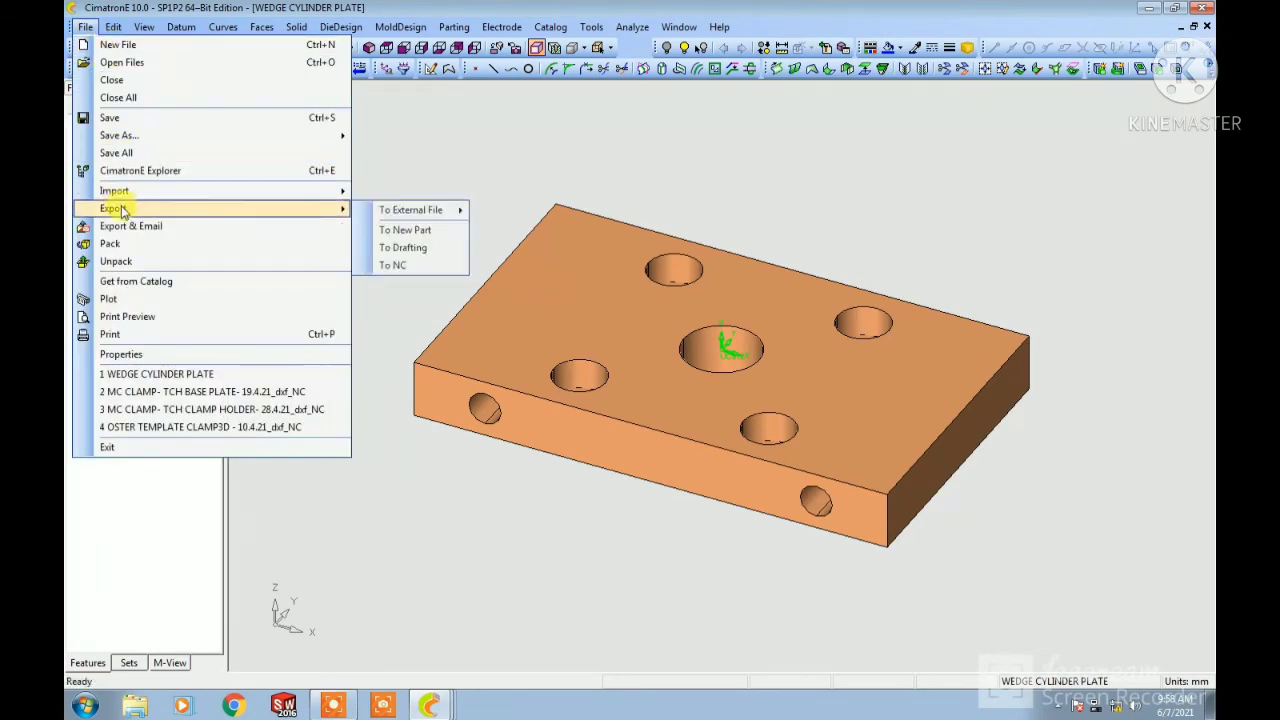
click(392, 265)
Step: Place the model in the NC file using the Active UCS of the Reference Model and accept the import
click(548, 110)
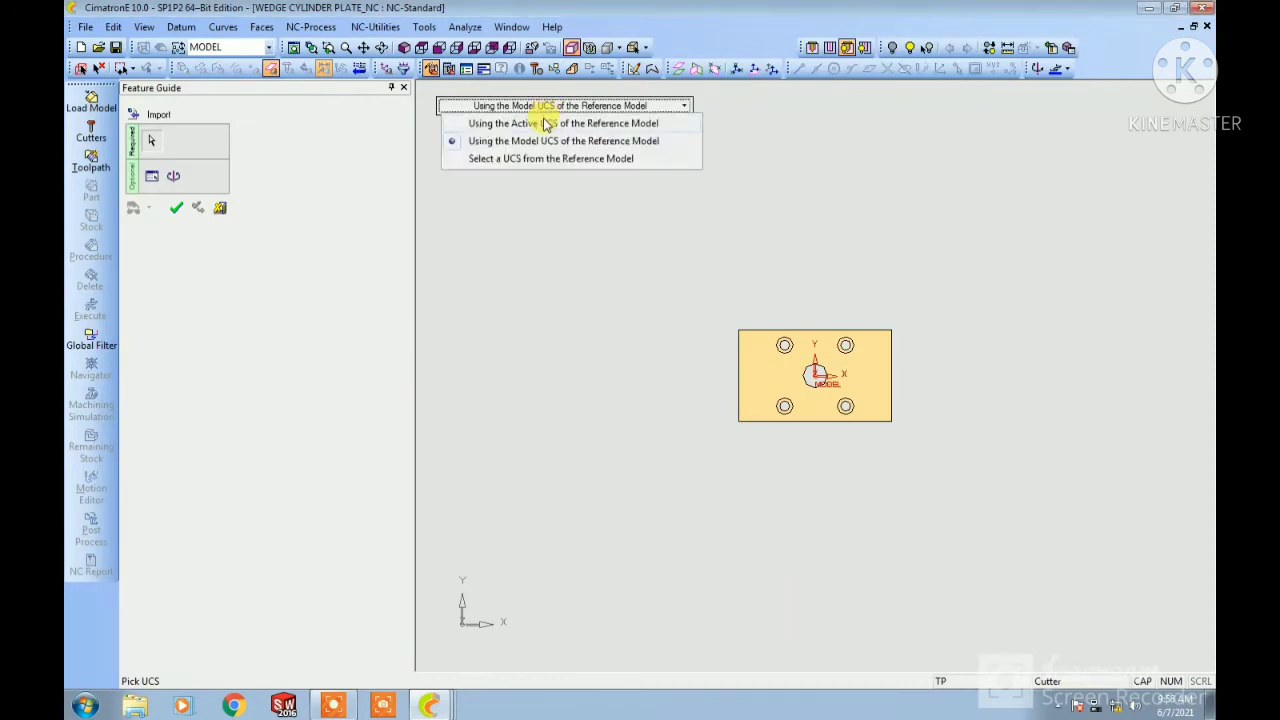
click(546, 124)
click(646, 202)
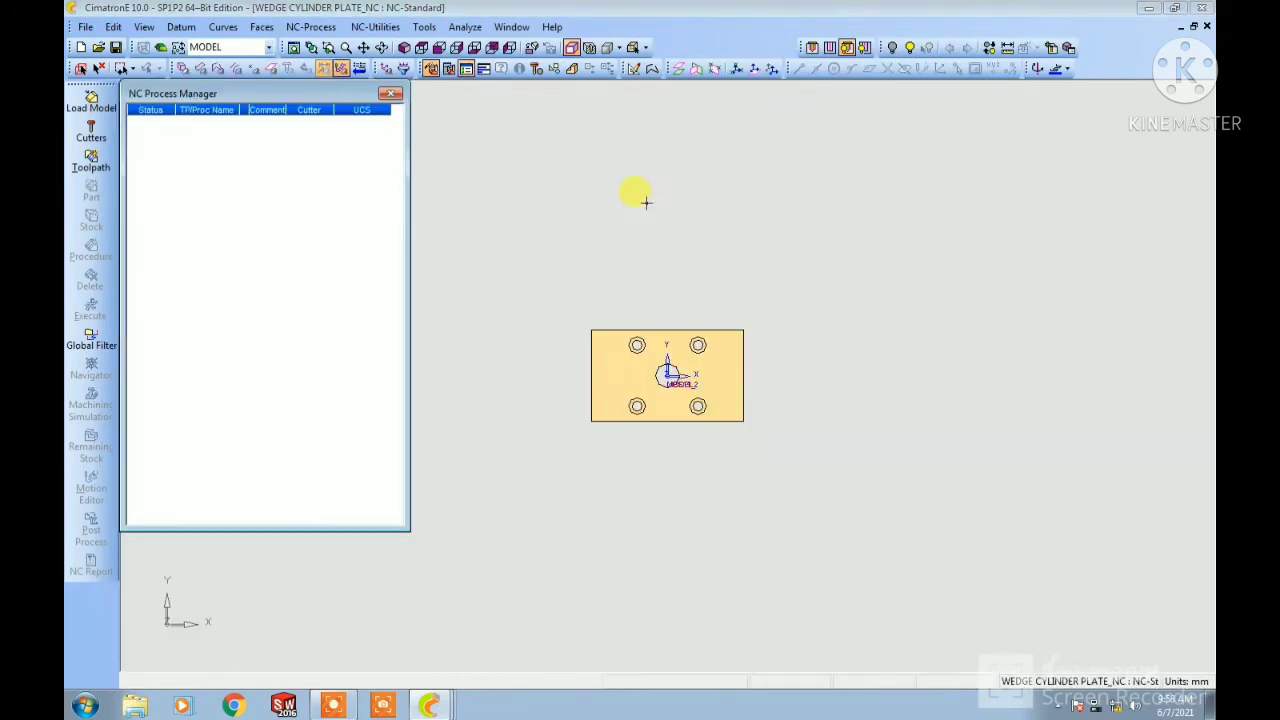
Step: List all UCSs in the NC file, hide UCS11_2, activate MODEL and show the plate in isometric view
click(430, 69)
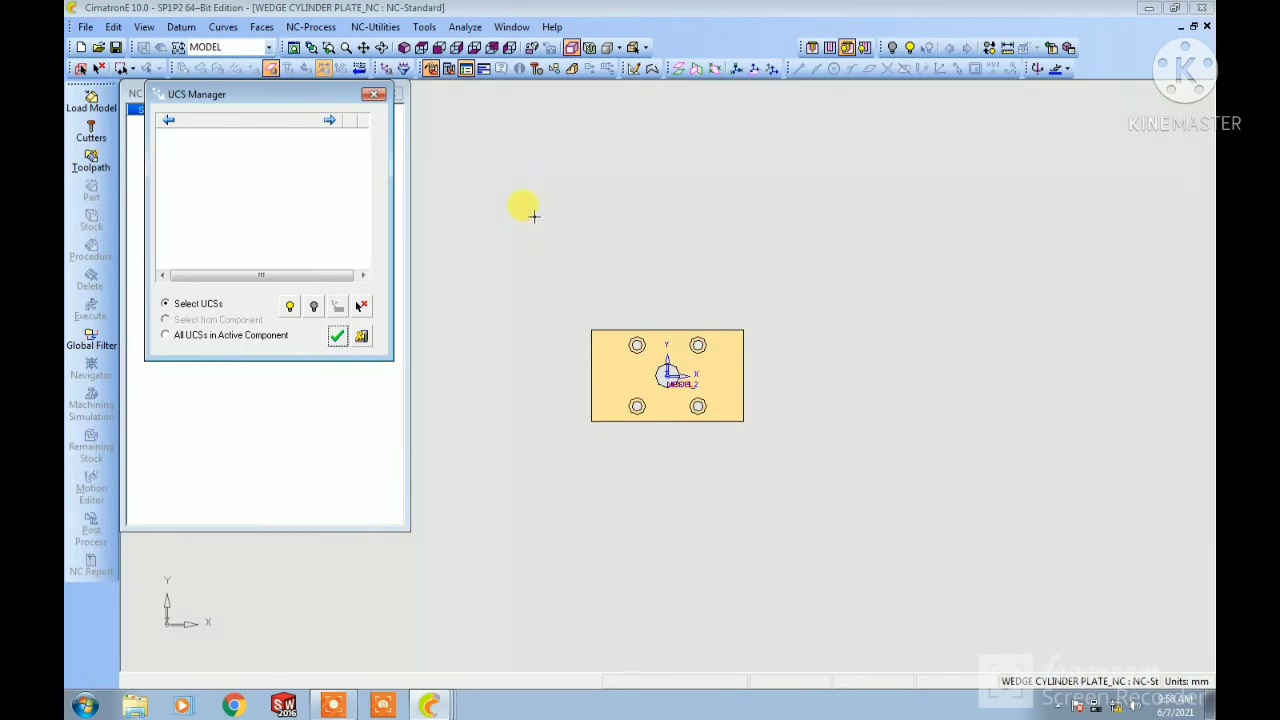
click(166, 335)
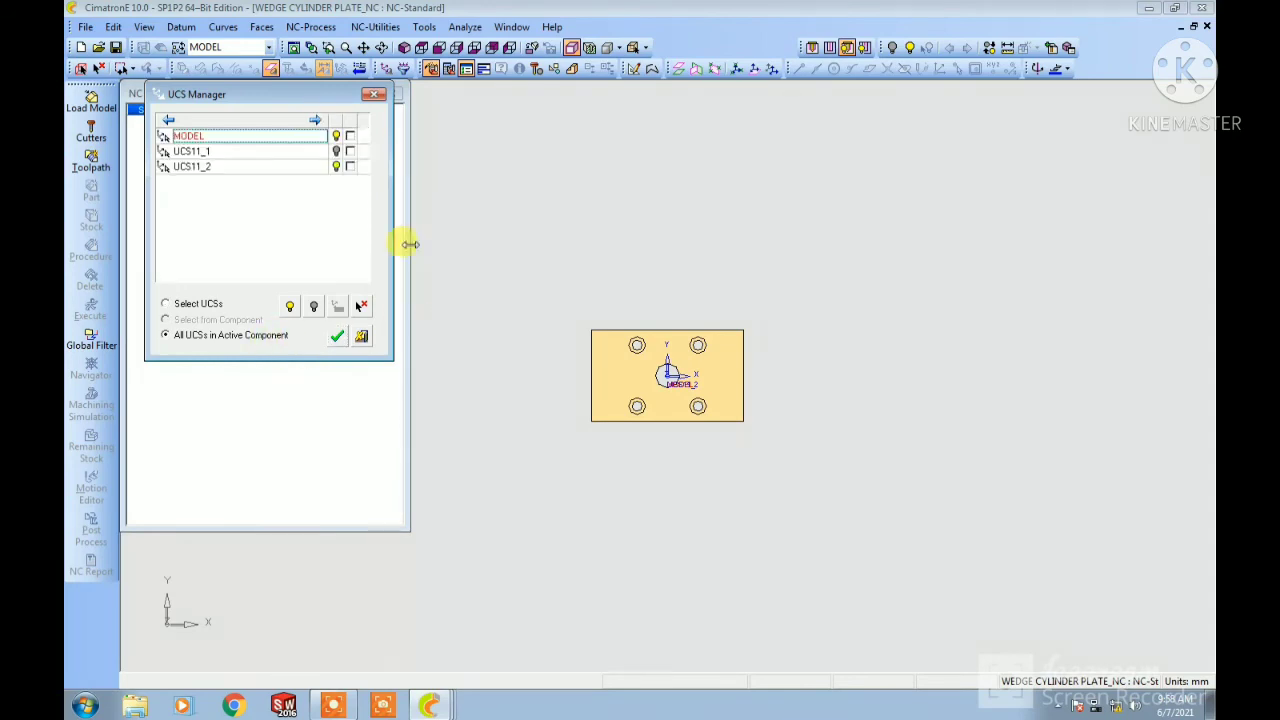
click(337, 166)
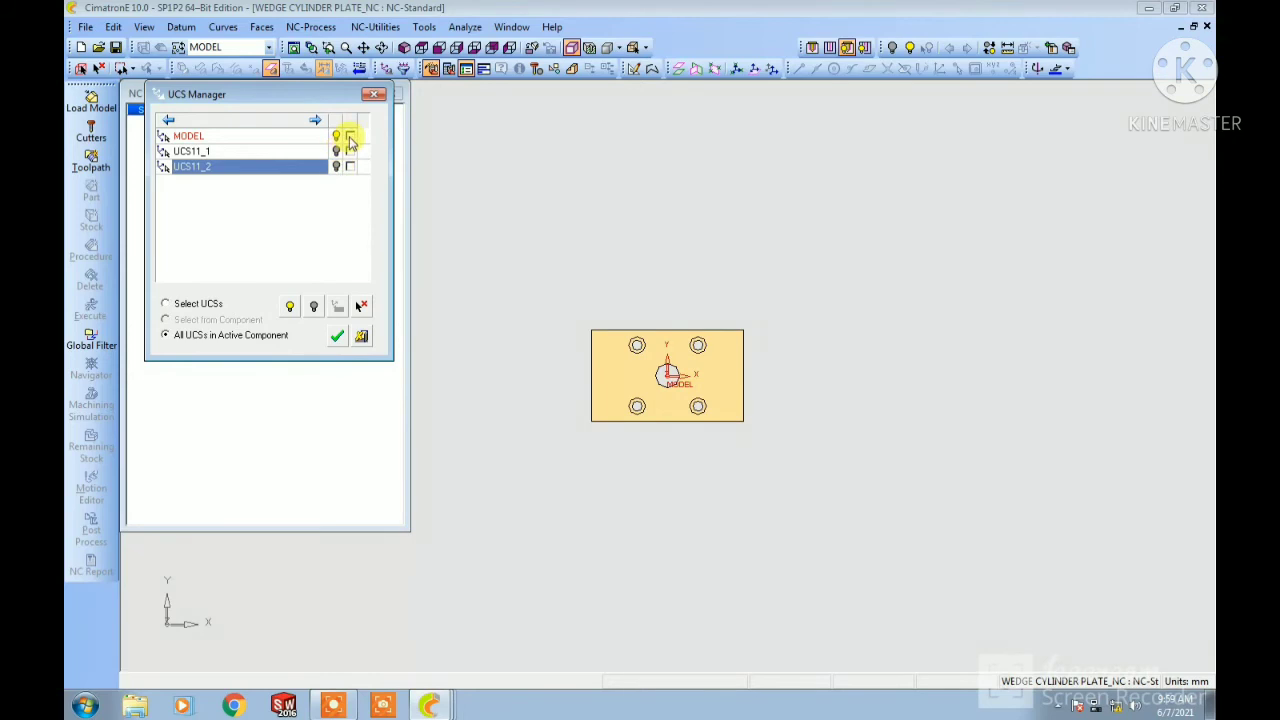
click(343, 136)
right_click(371, 140)
click(380, 147)
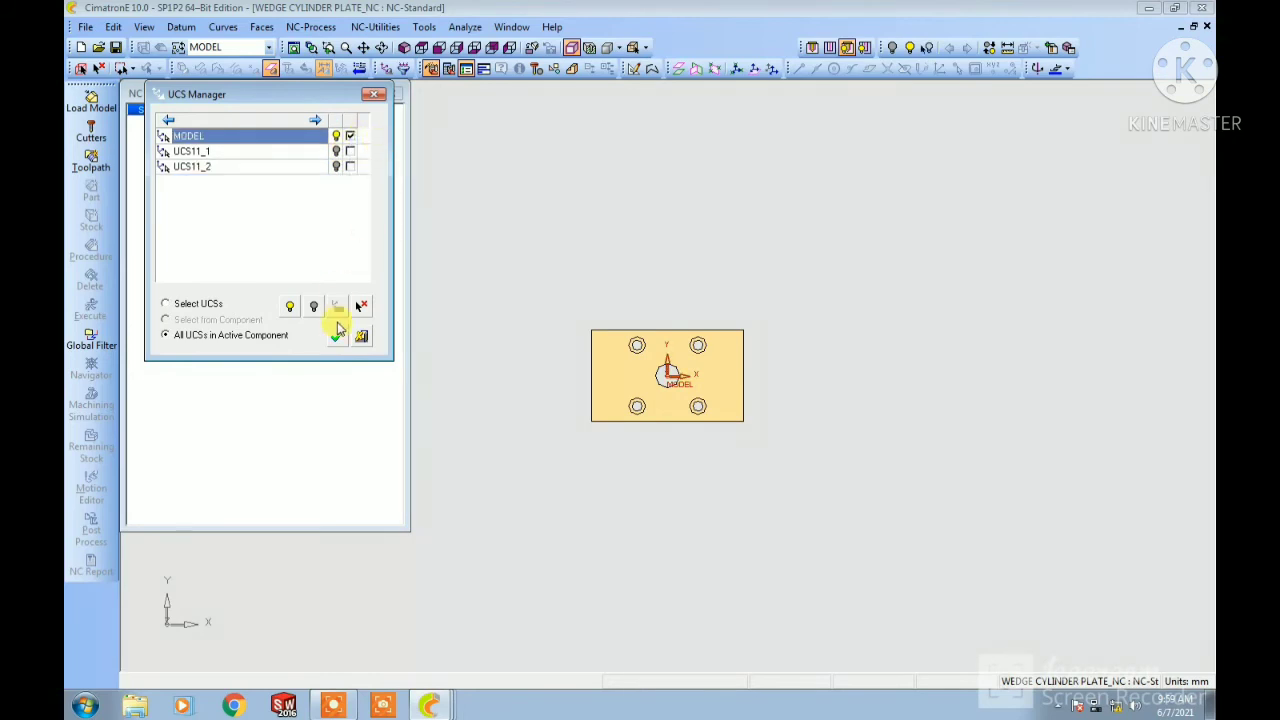
click(338, 340)
click(421, 47)
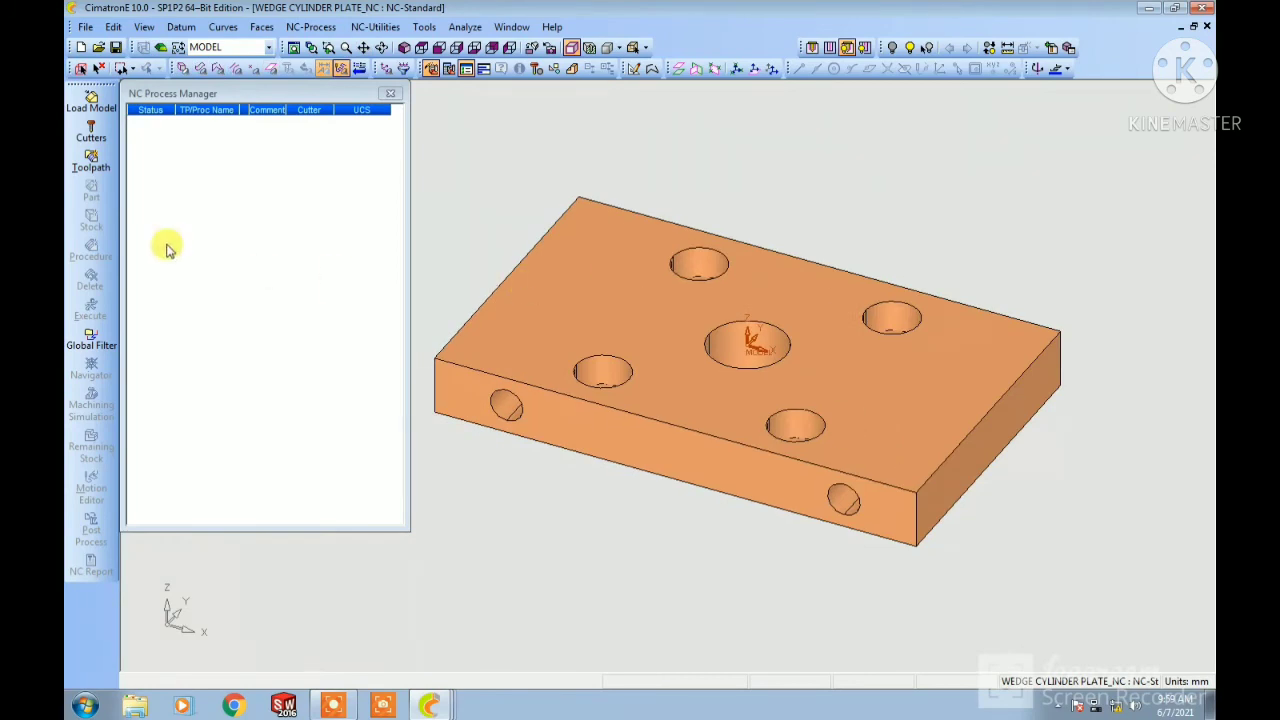
Step: Create a 3-axis toolpath TP_MODEL in the MODEL UCS and define all the plate's faces as the target part
click(90, 165)
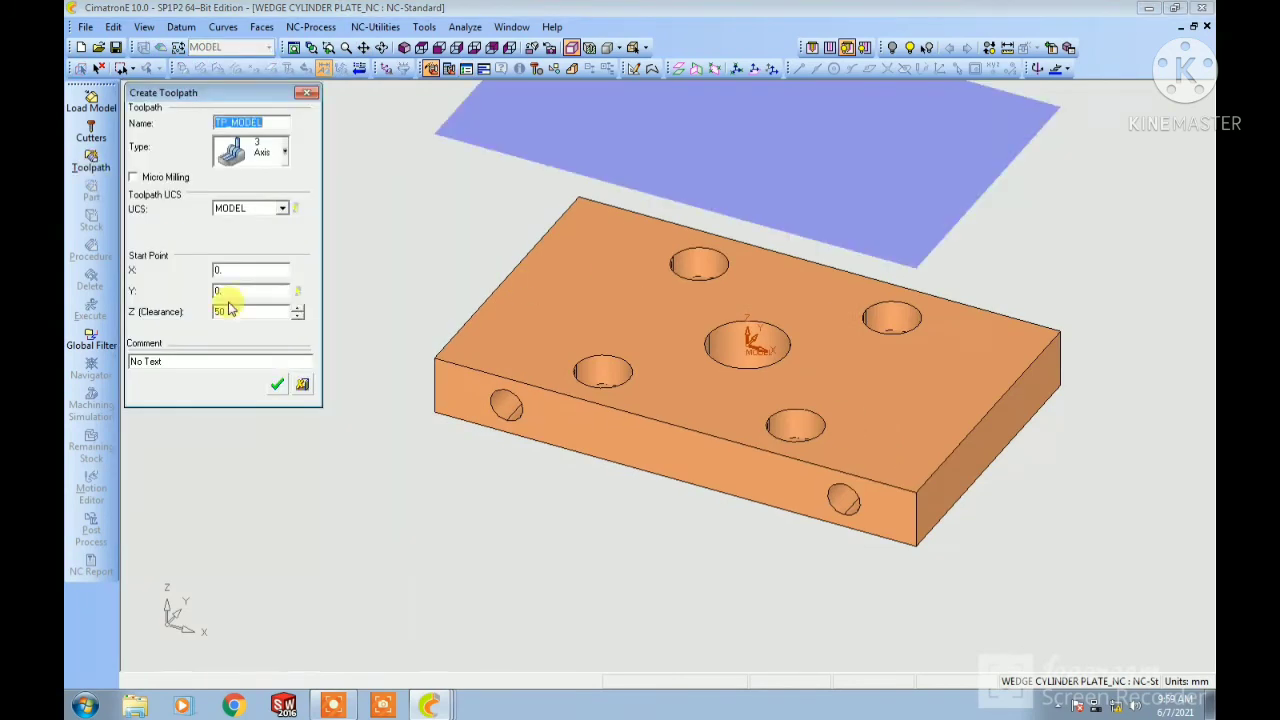
click(278, 386)
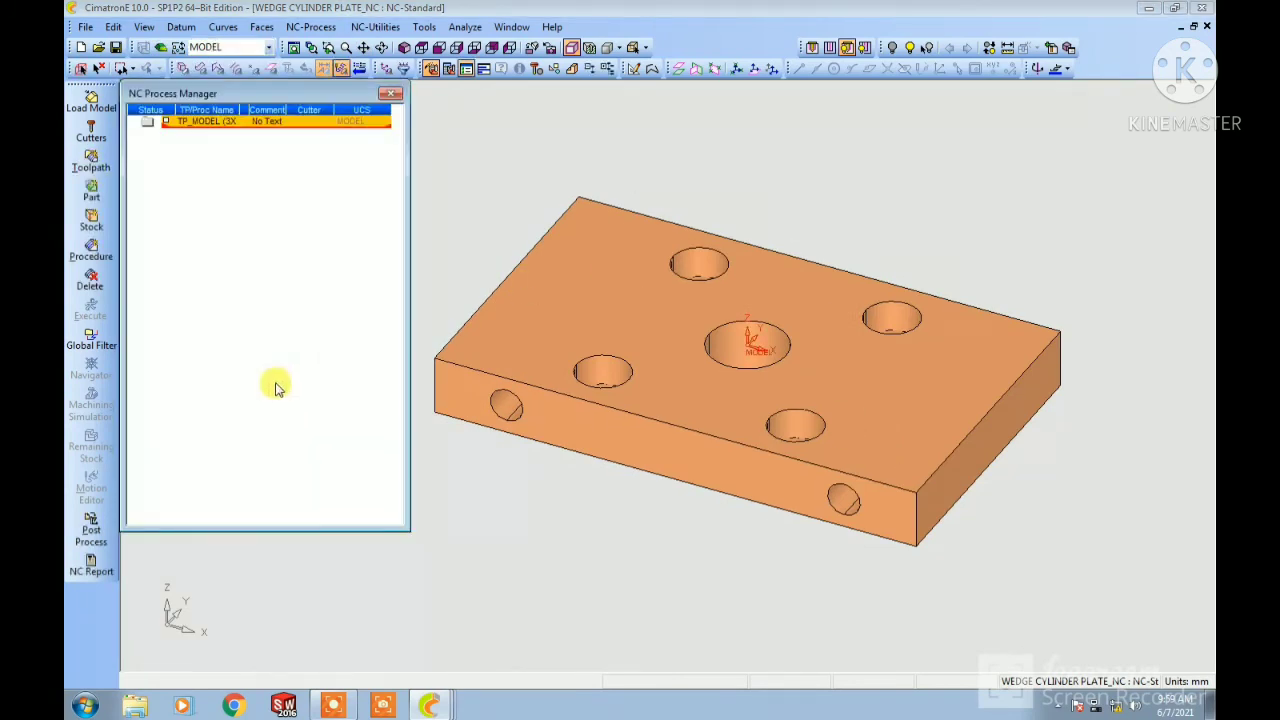
click(95, 190)
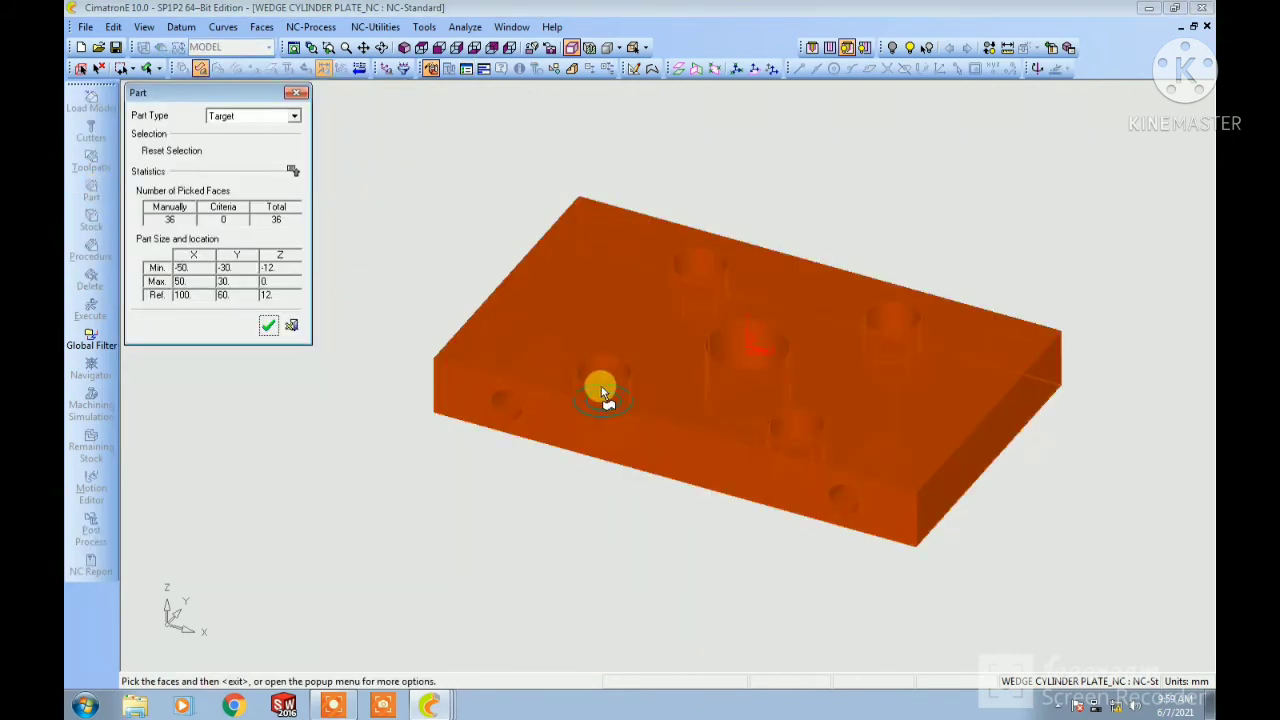
right_click(461, 199)
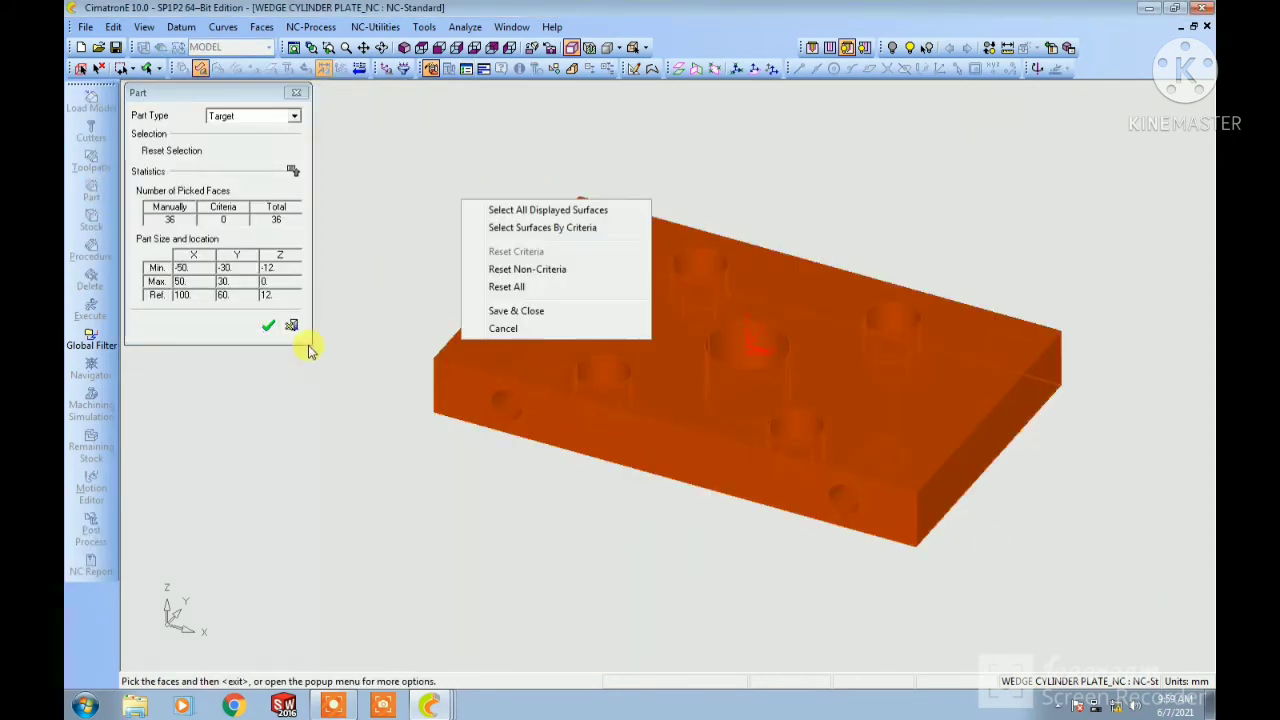
click(267, 327)
Step: Define the initial stock as a Box with the first corner X at -50.5 and the second corner X at 50.5
click(91, 222)
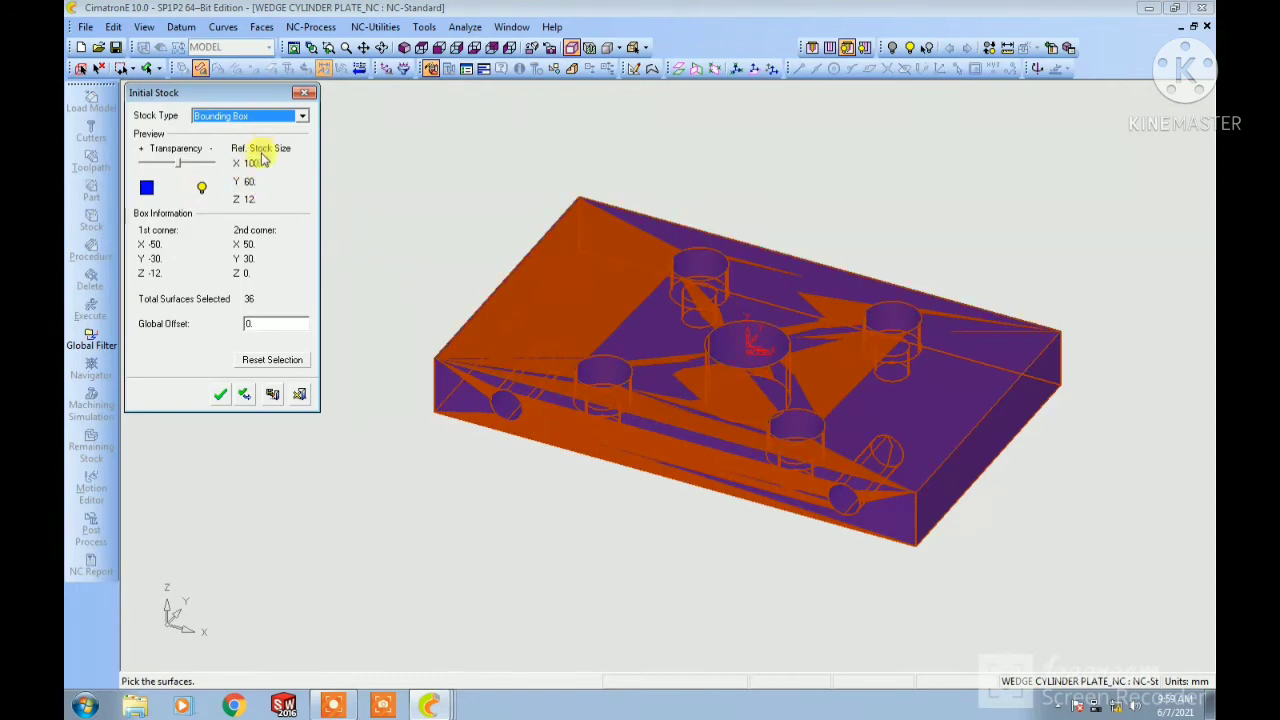
click(302, 116)
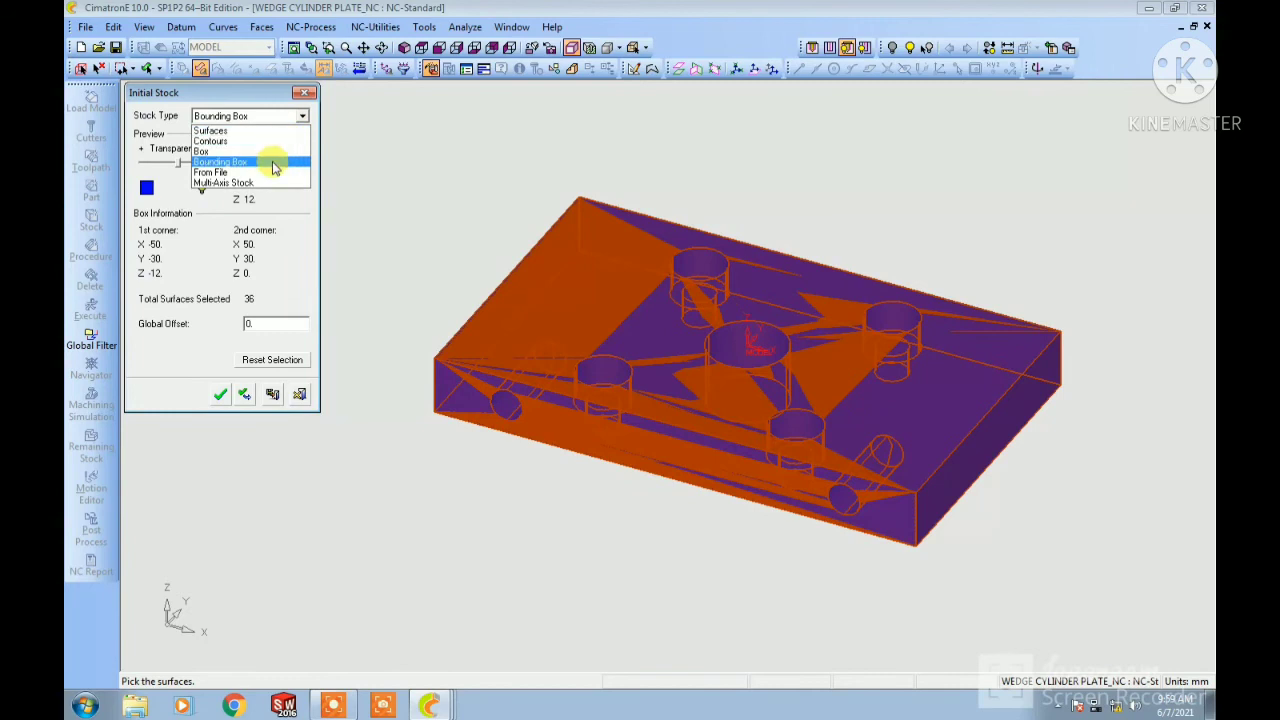
click(271, 153)
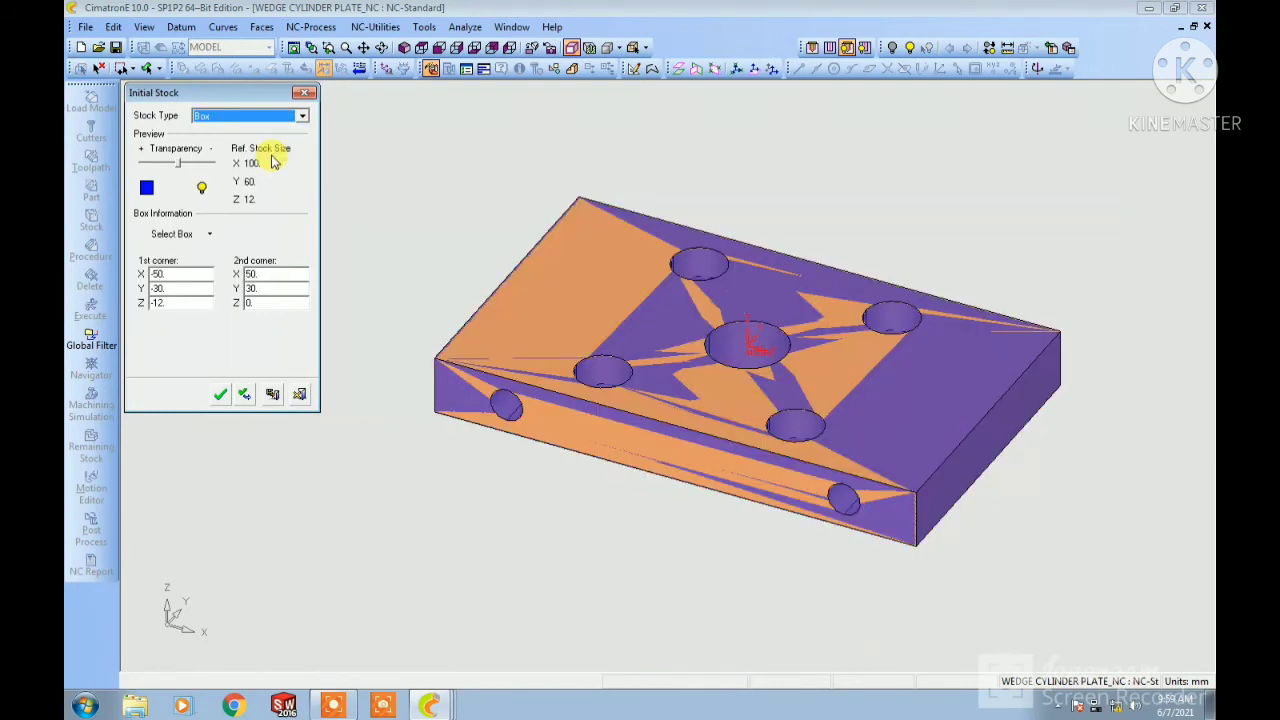
click(186, 276)
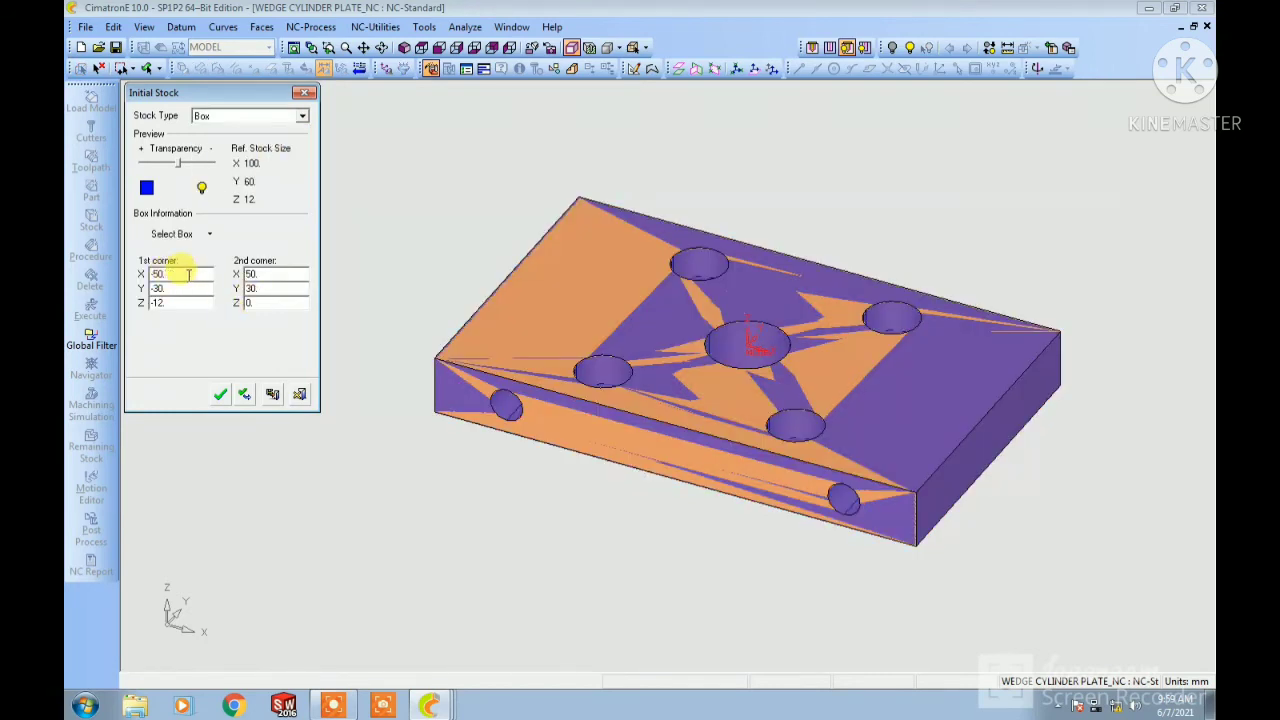
text(5)
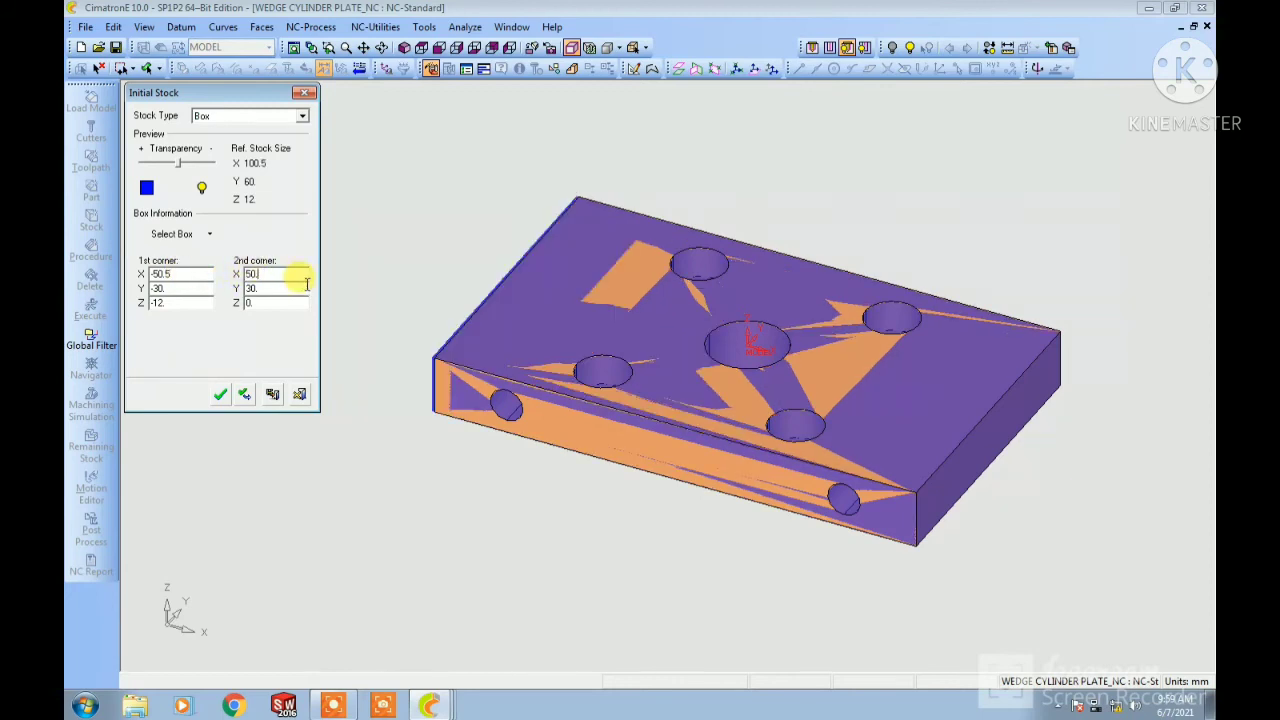
click(421, 47)
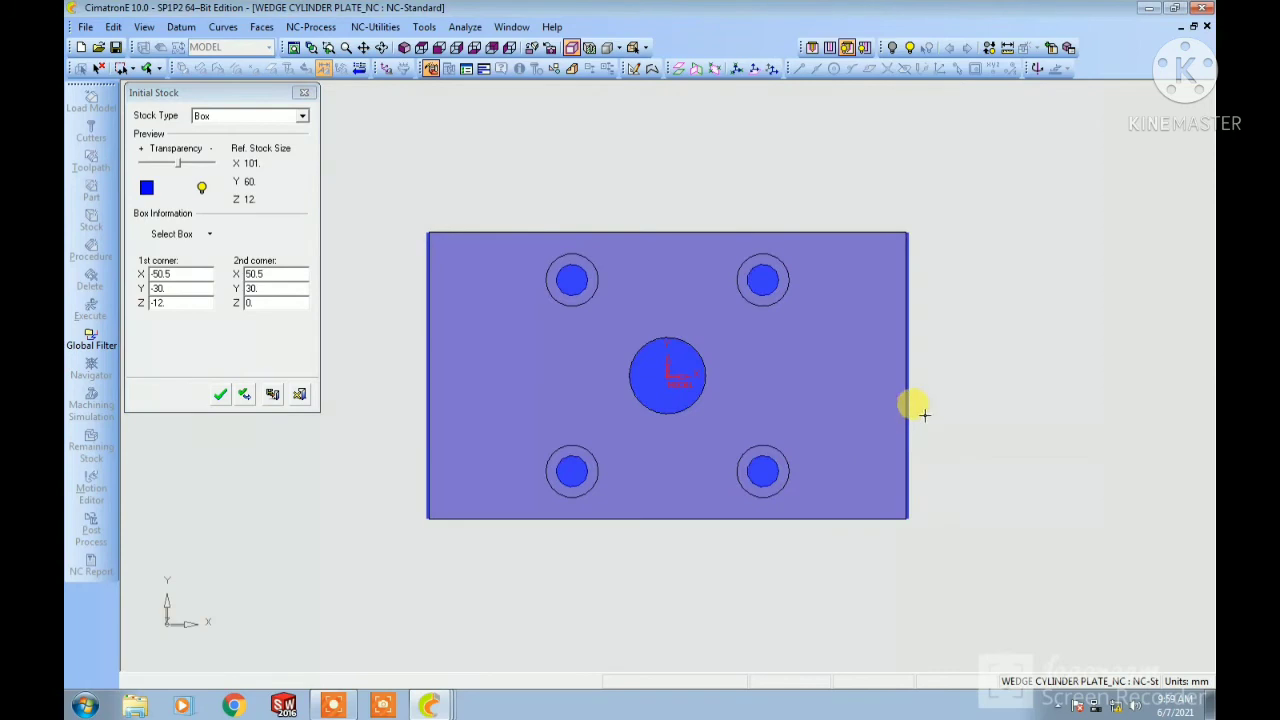
scroll(914, 409, up, 5)
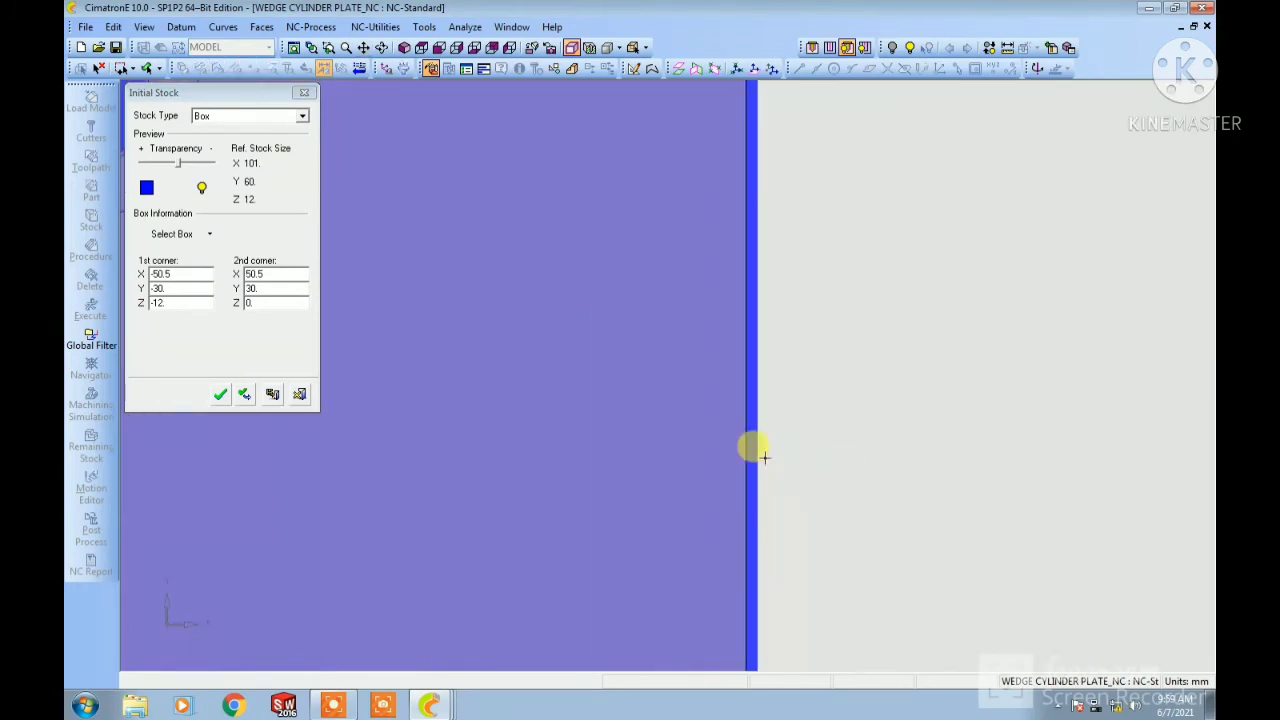
scroll(706, 286, down, 5)
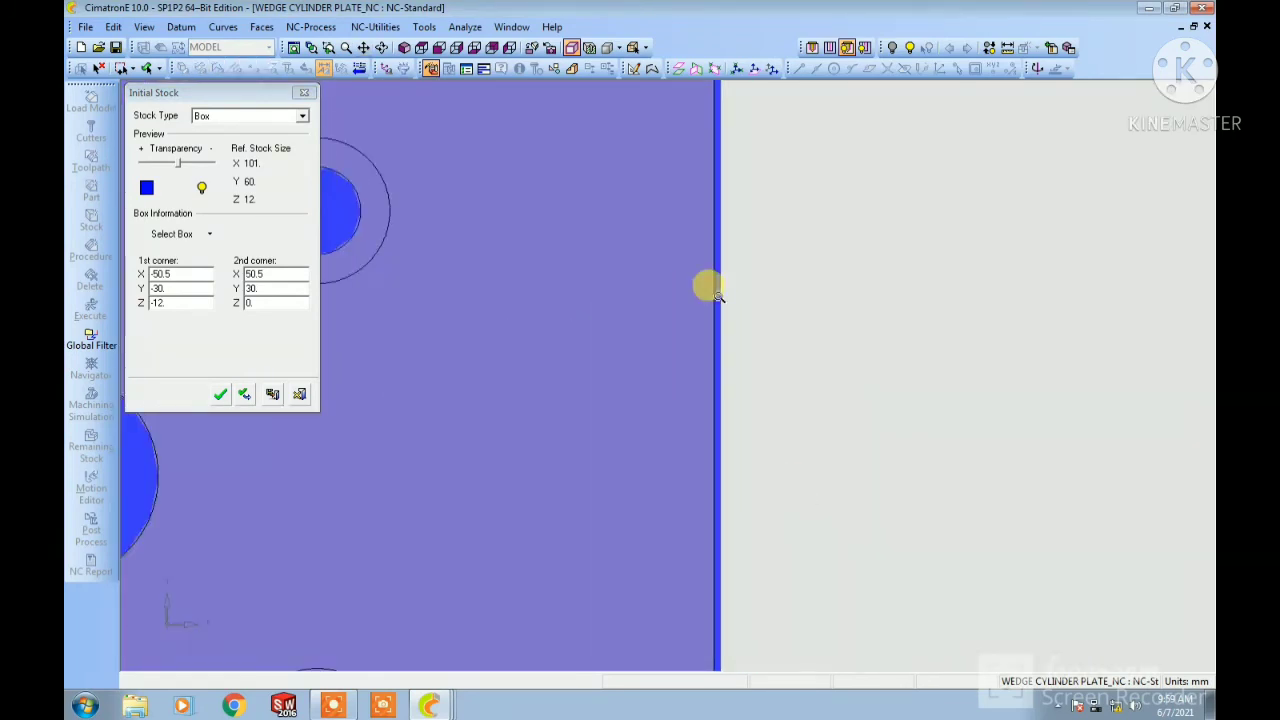
click(220, 394)
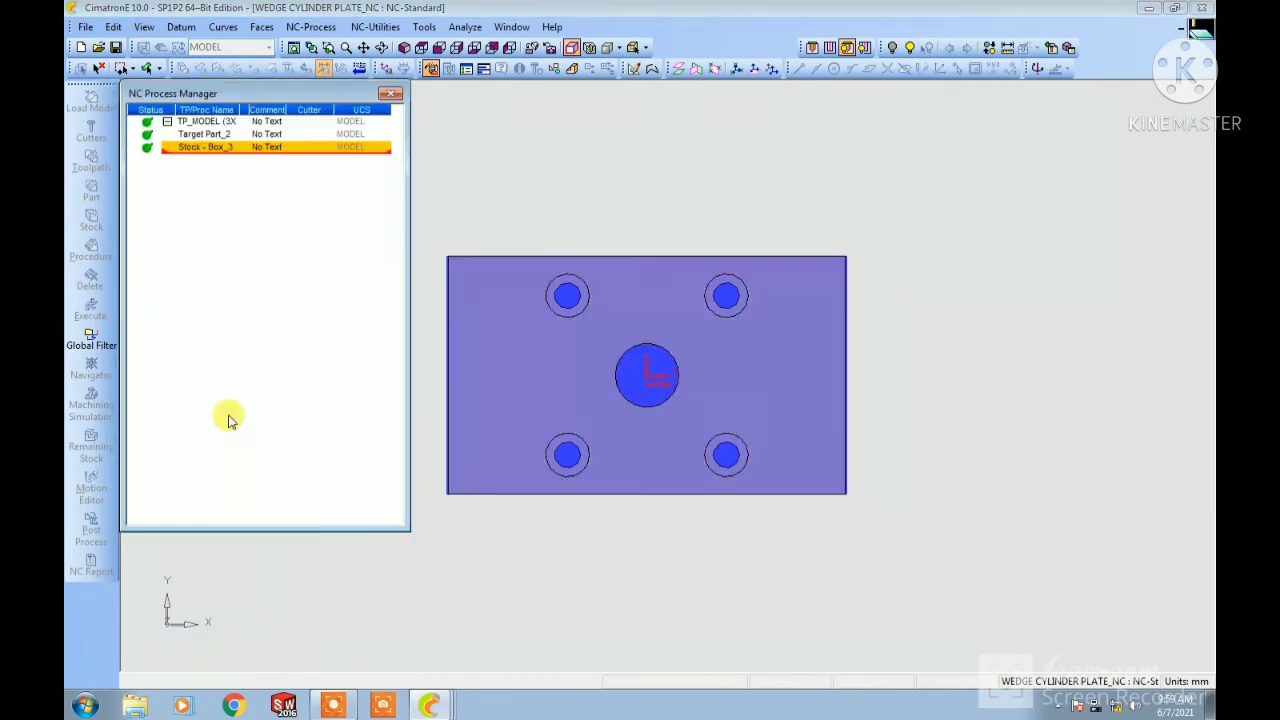
Step: Start a new machining procedure for the plate using the Drill main selection with Drill 3x
click(91, 251)
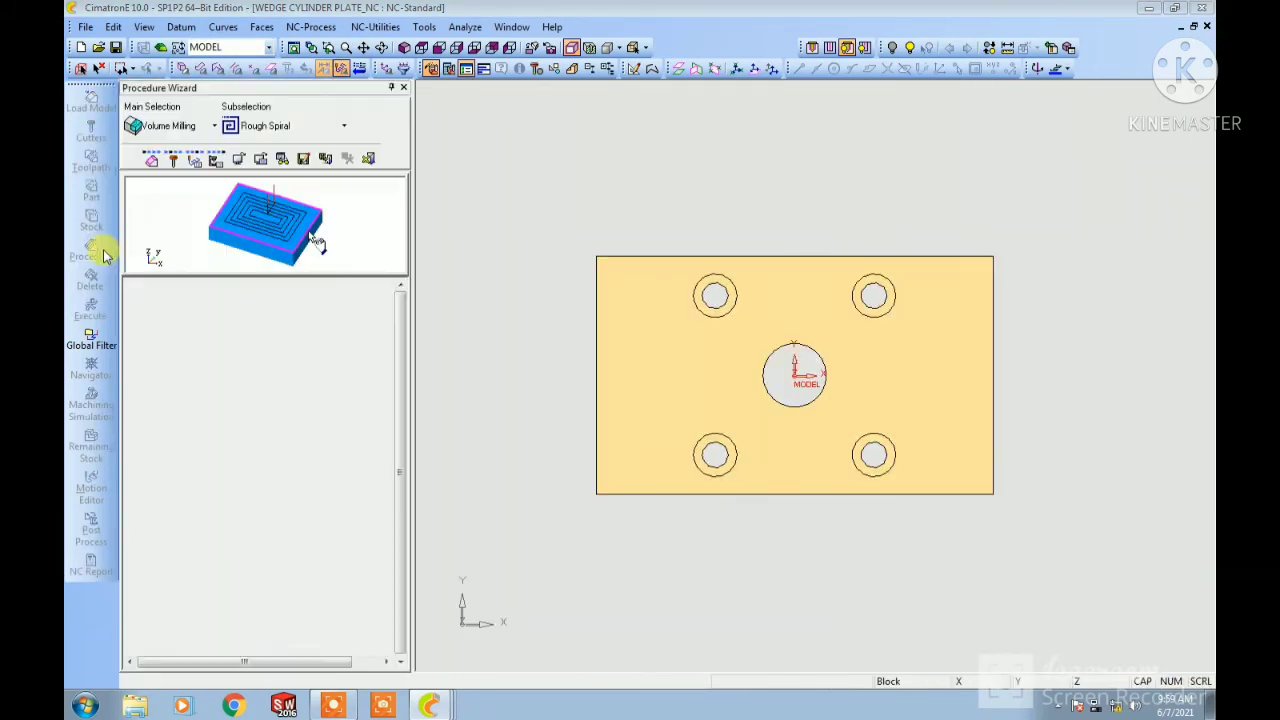
middle_drag(790, 295, 799, 257)
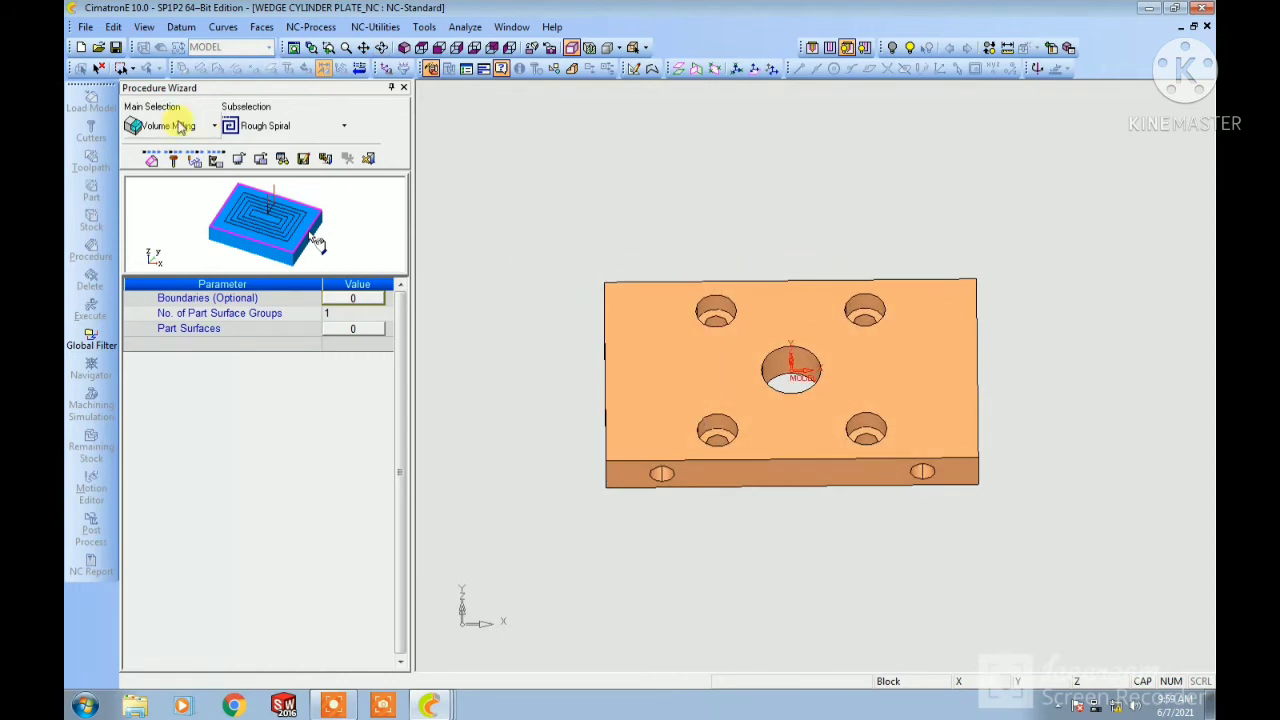
click(163, 128)
click(160, 252)
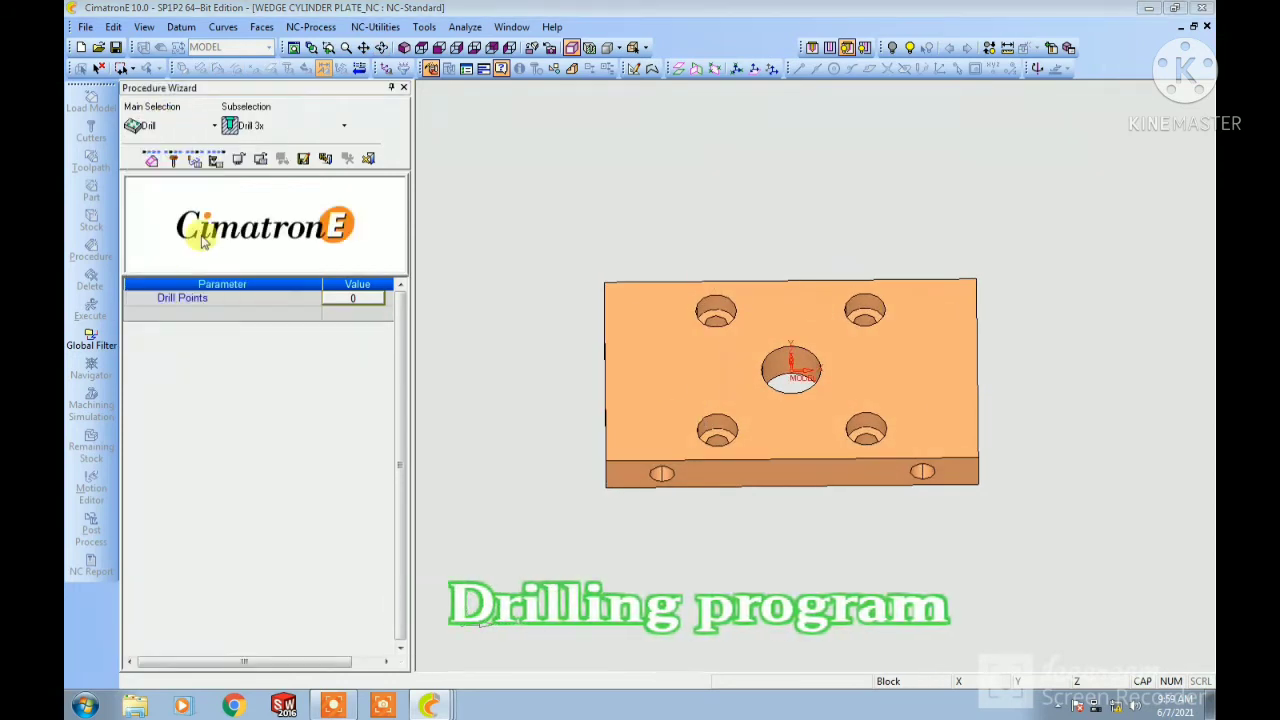
Step: Pick the centers of the four corner holes and the central hole on the top face as drill points
click(354, 292)
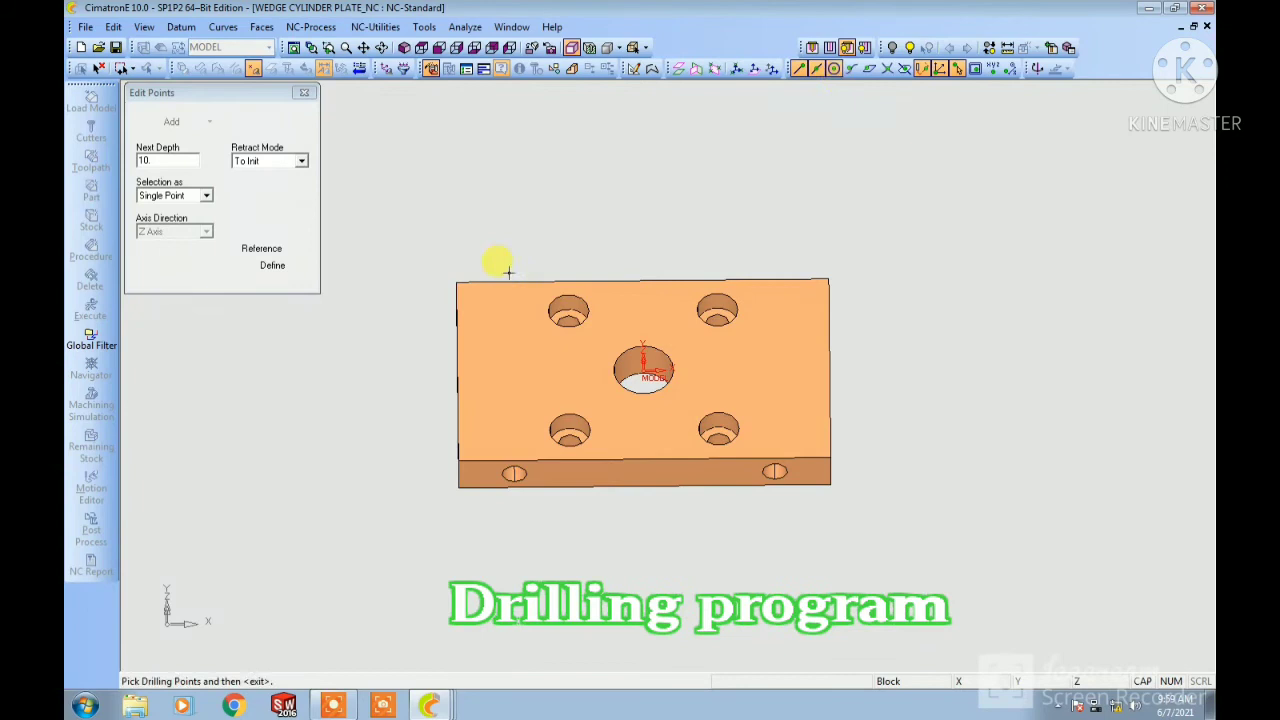
click(837, 75)
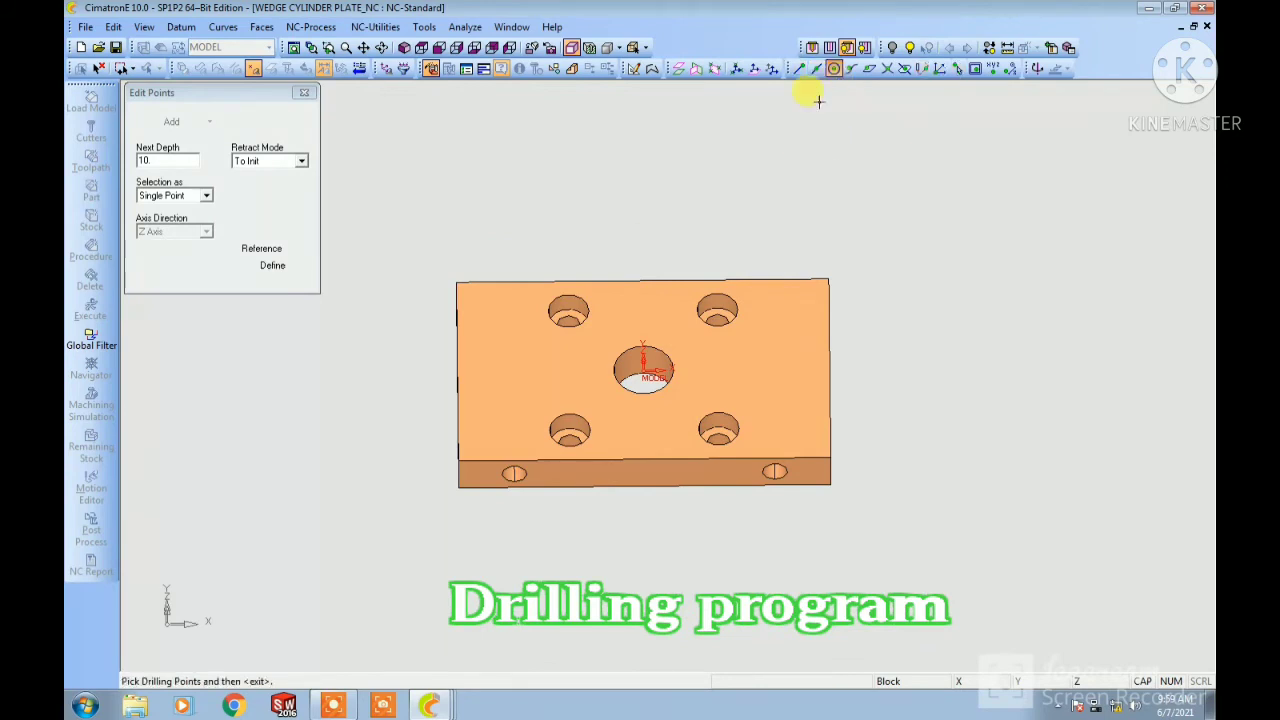
click(581, 323)
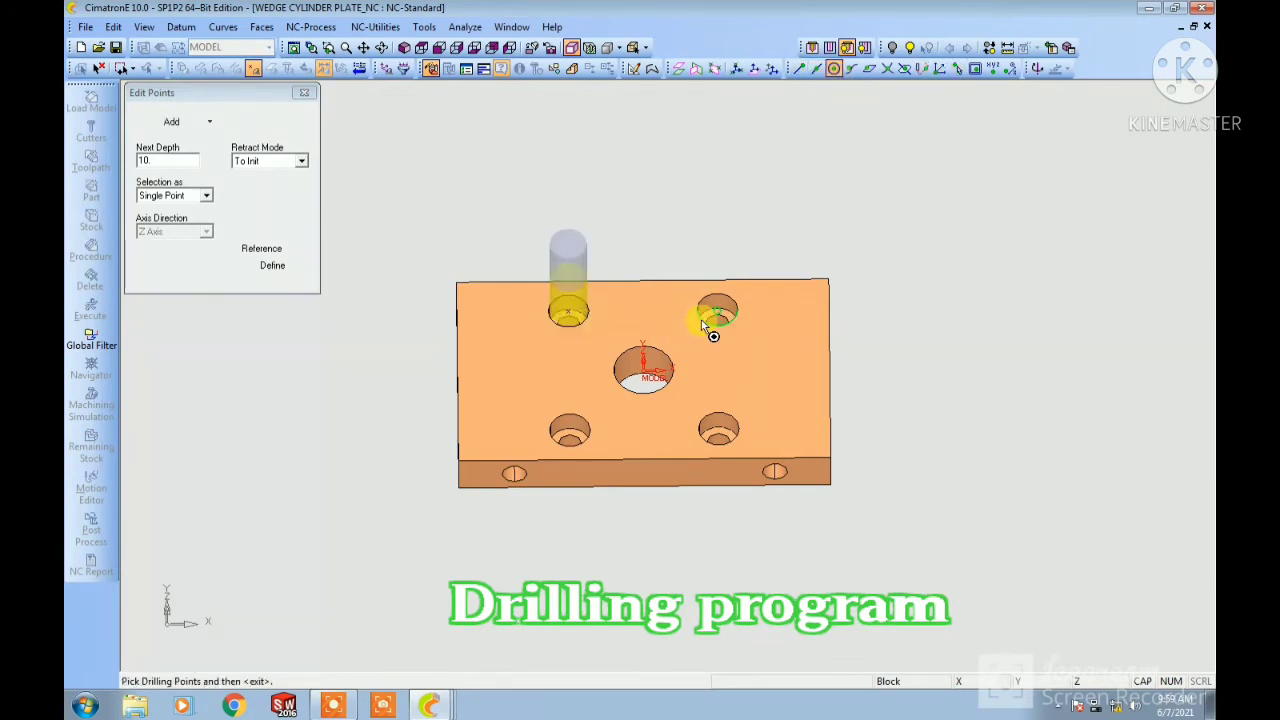
click(710, 330)
click(625, 360)
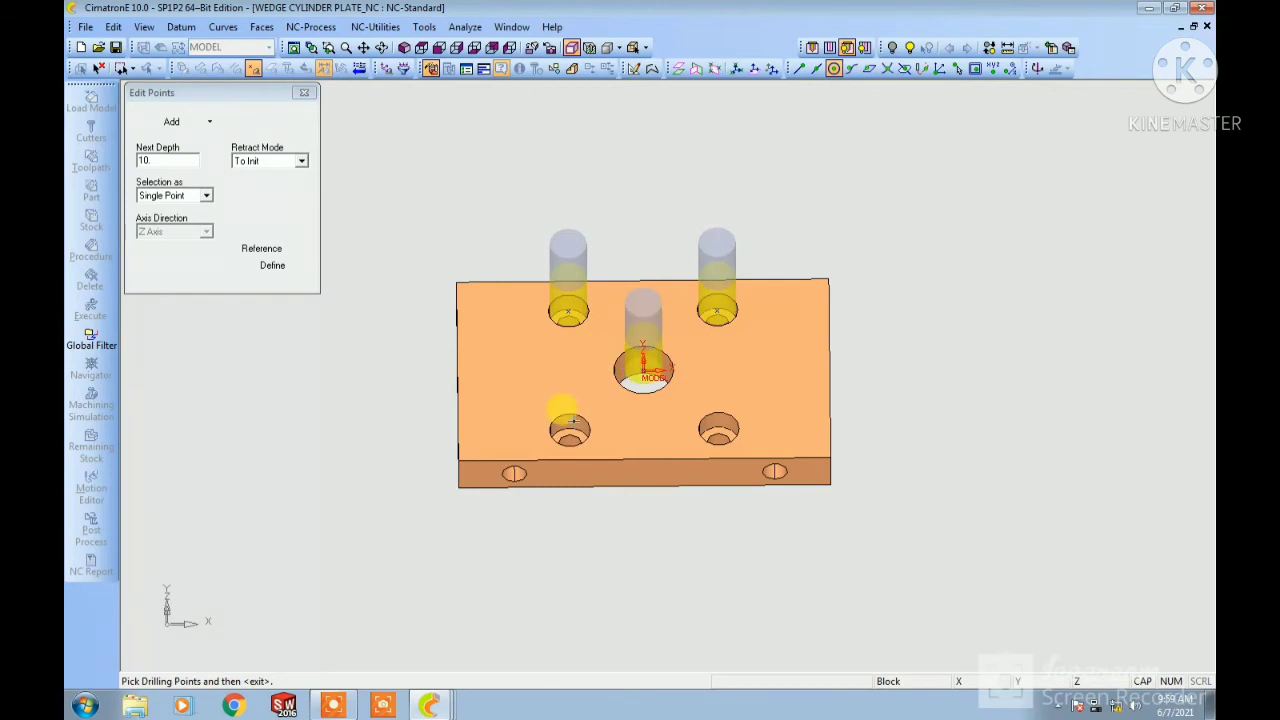
click(574, 424)
click(719, 428)
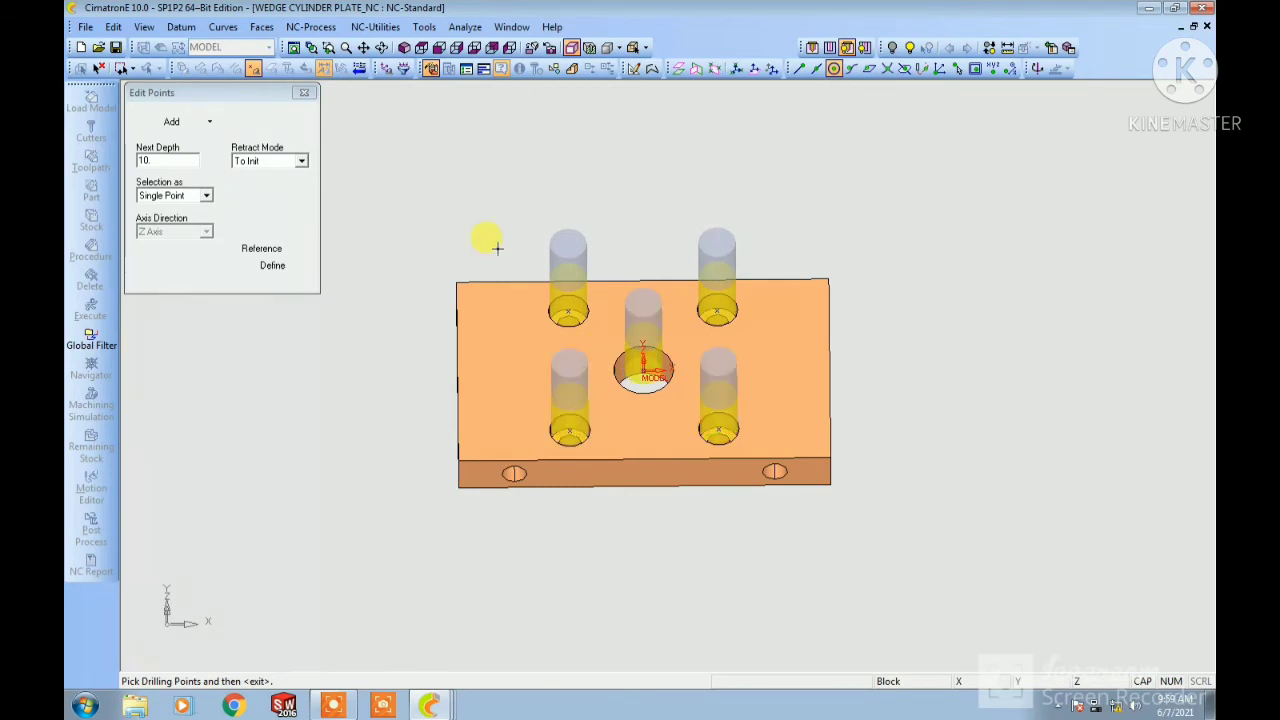
right_click(478, 235)
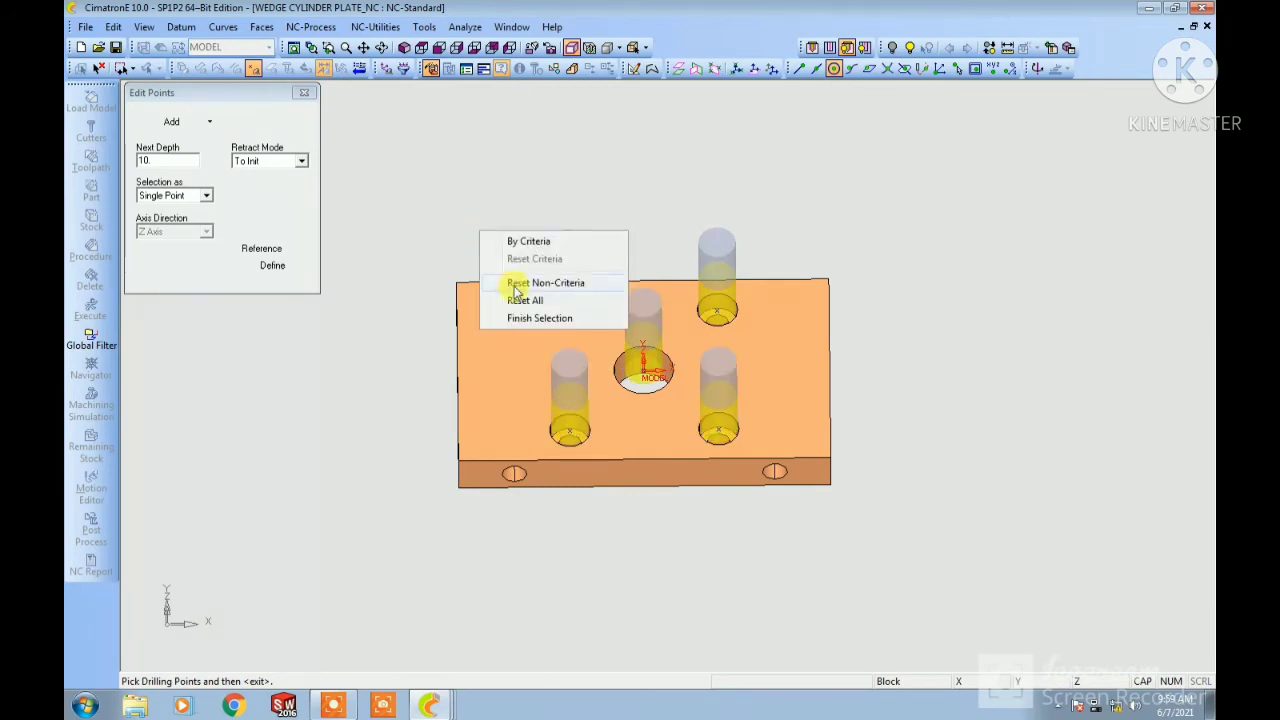
click(510, 314)
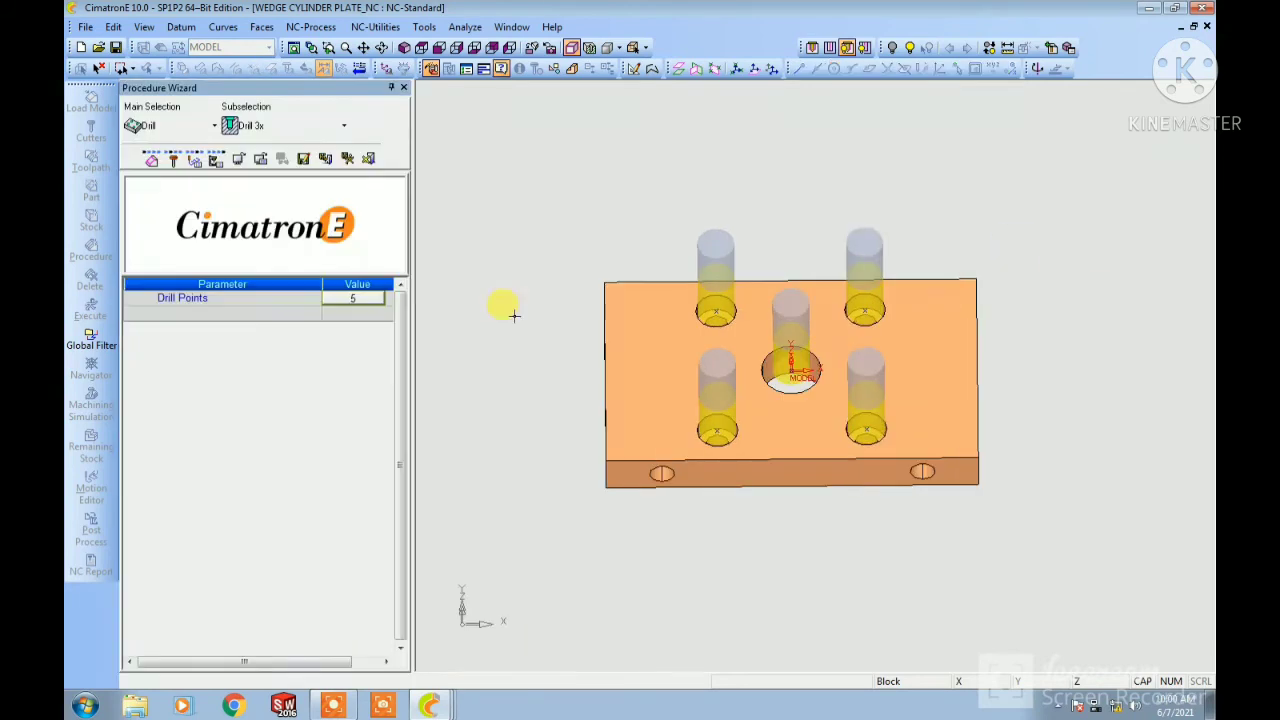
Step: Create a drilling cutter named CEN of type Center with diameter 5 and assign it to the procedure
click(172, 158)
click(222, 123)
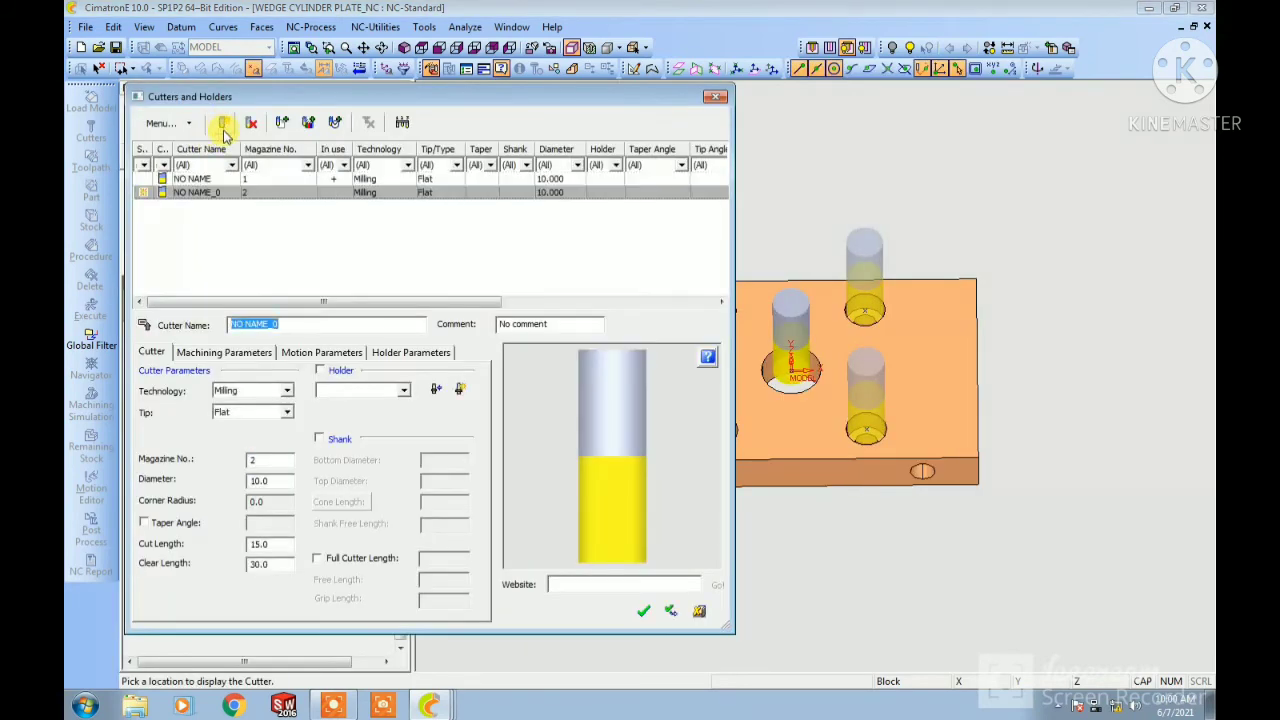
text(CEN)
click(250, 391)
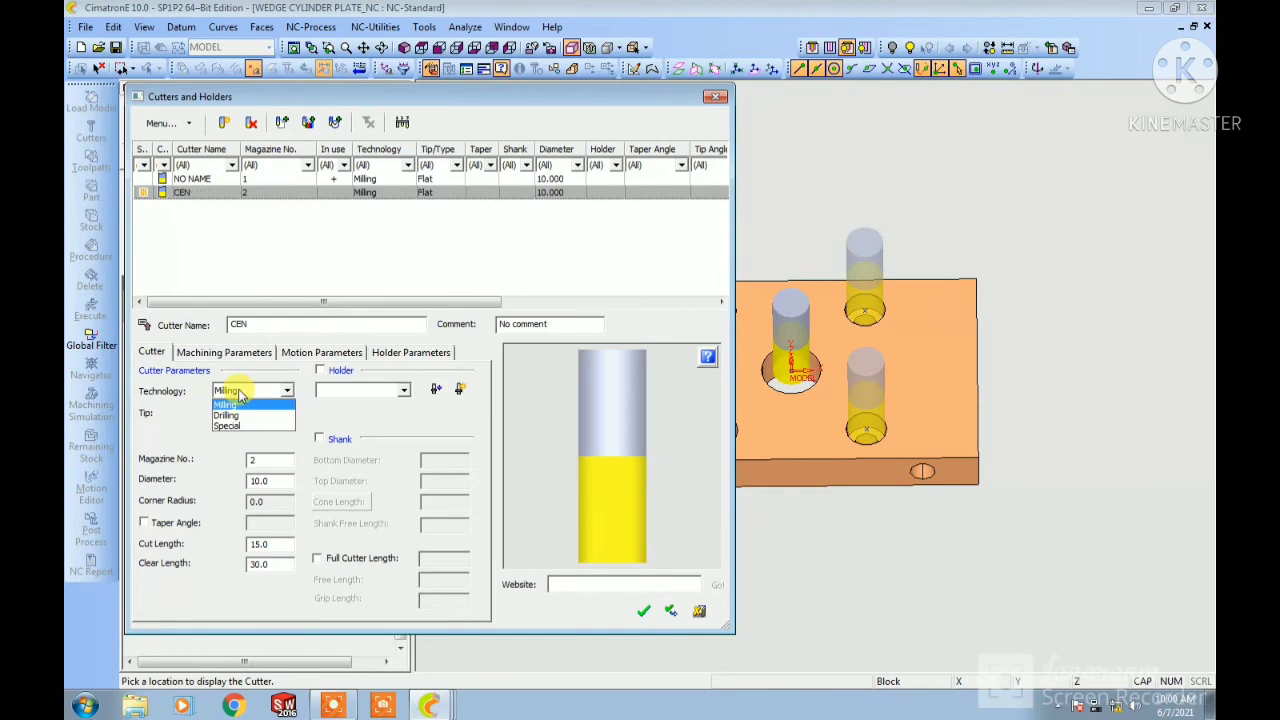
click(230, 412)
click(232, 437)
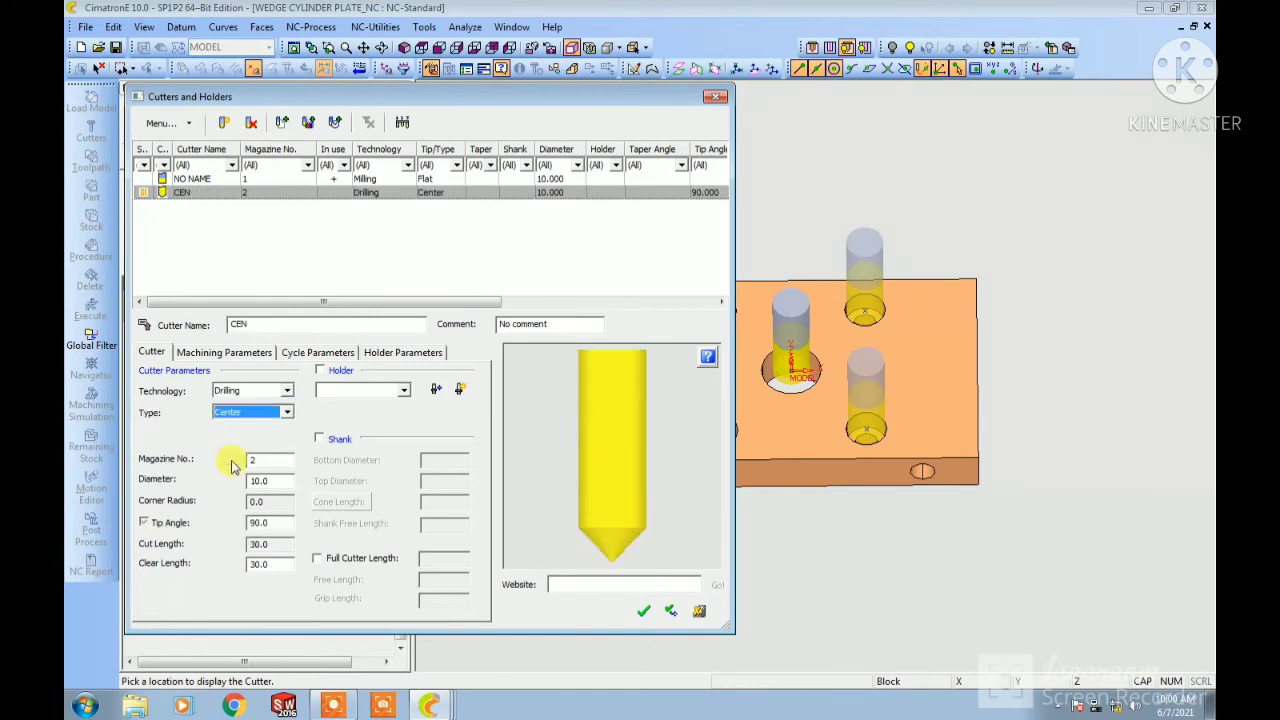
text(5)
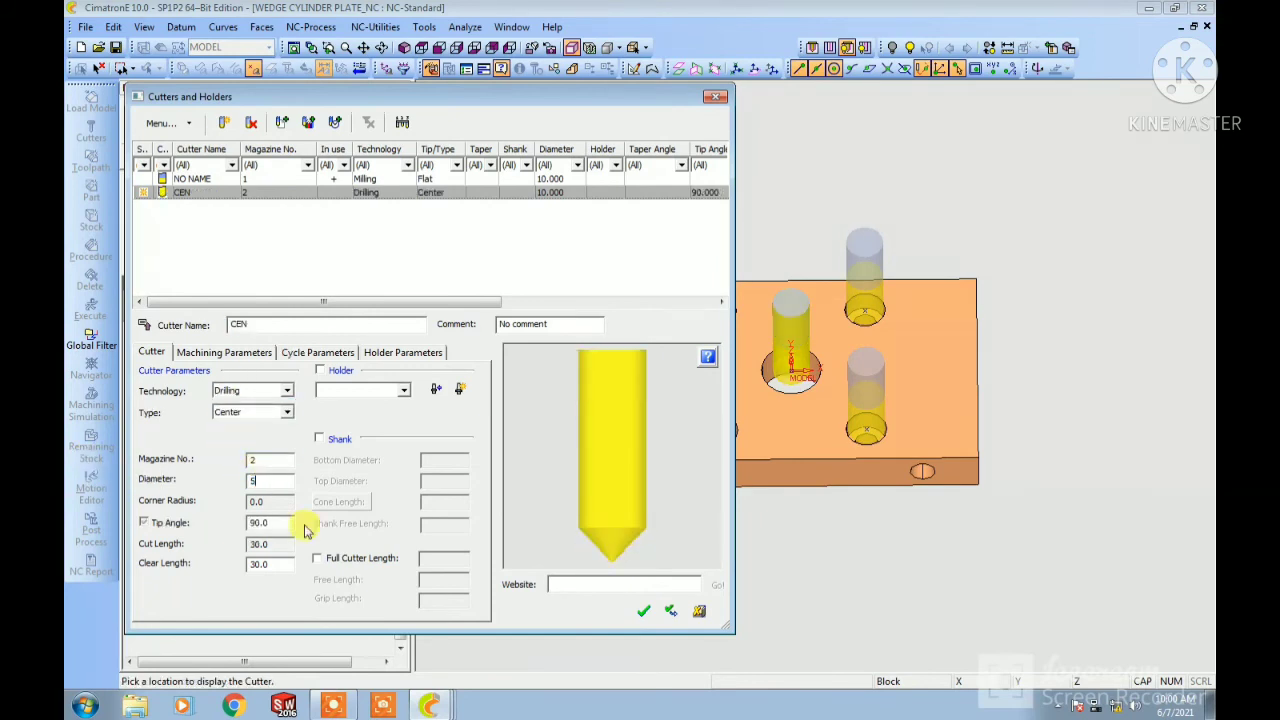
key(Return)
click(641, 612)
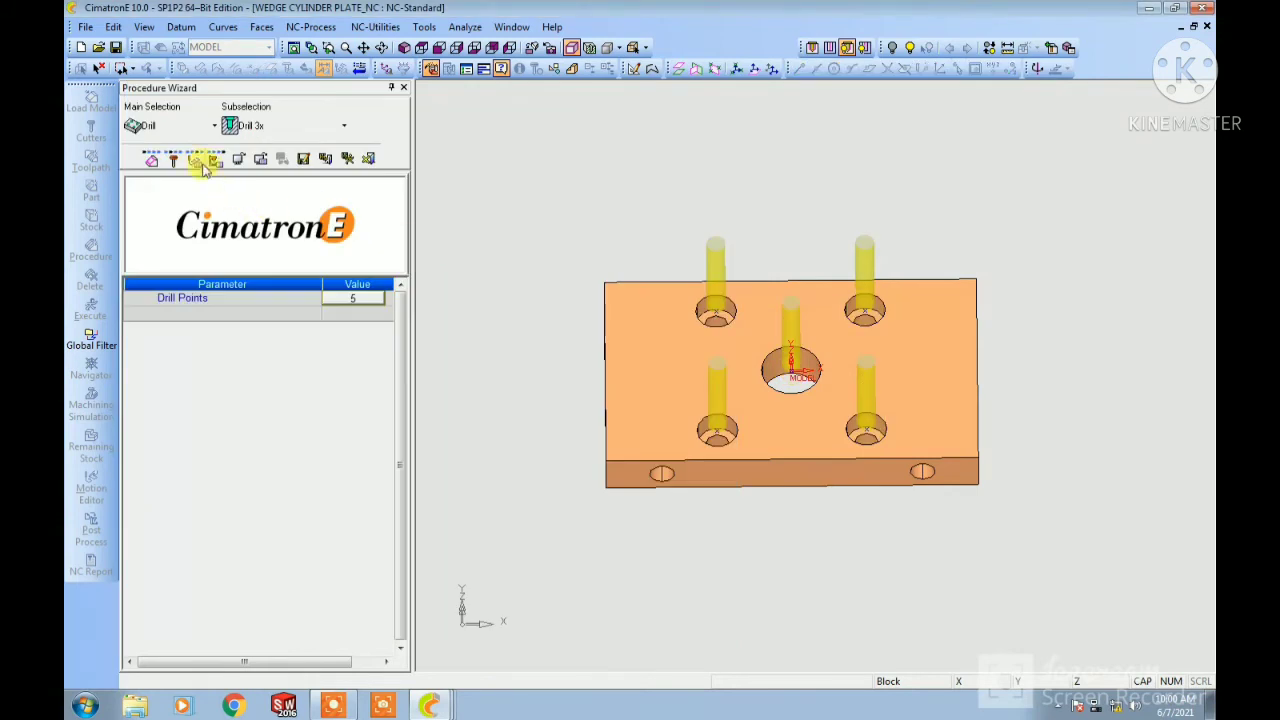
Step: Set the procedure's drill type to Spot Drill in the drill parameters
click(215, 160)
click(161, 298)
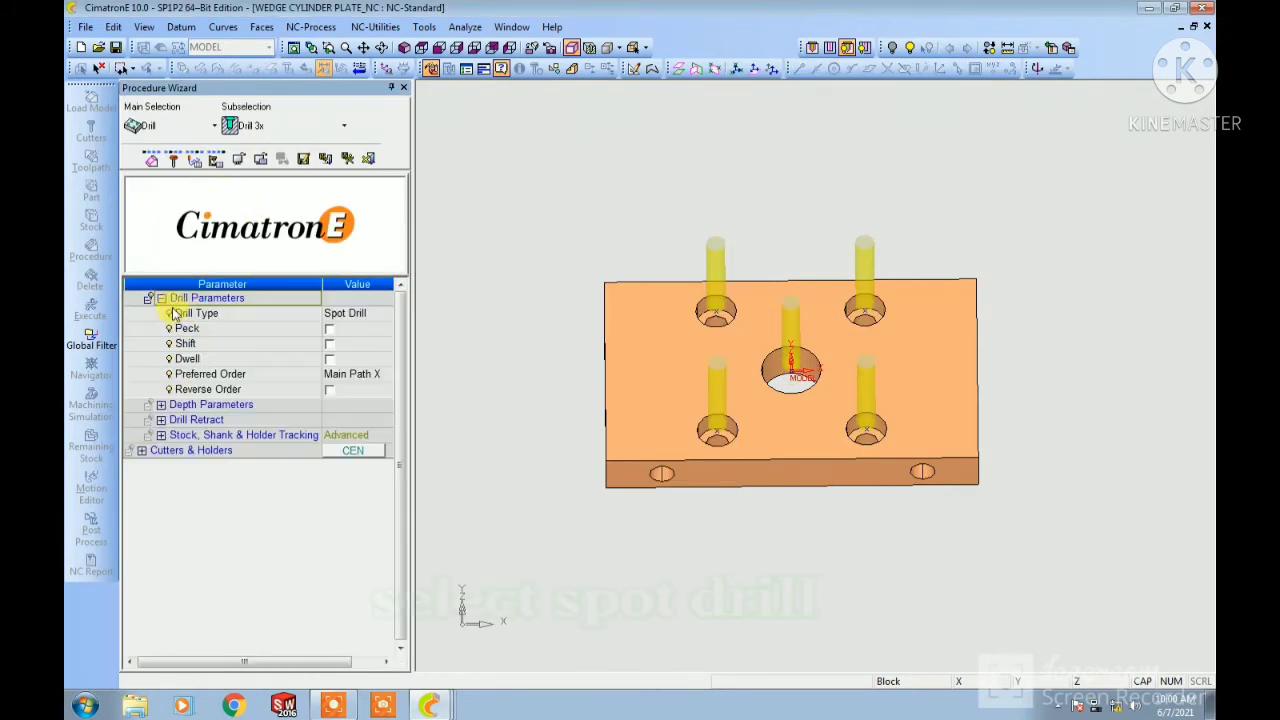
click(376, 313)
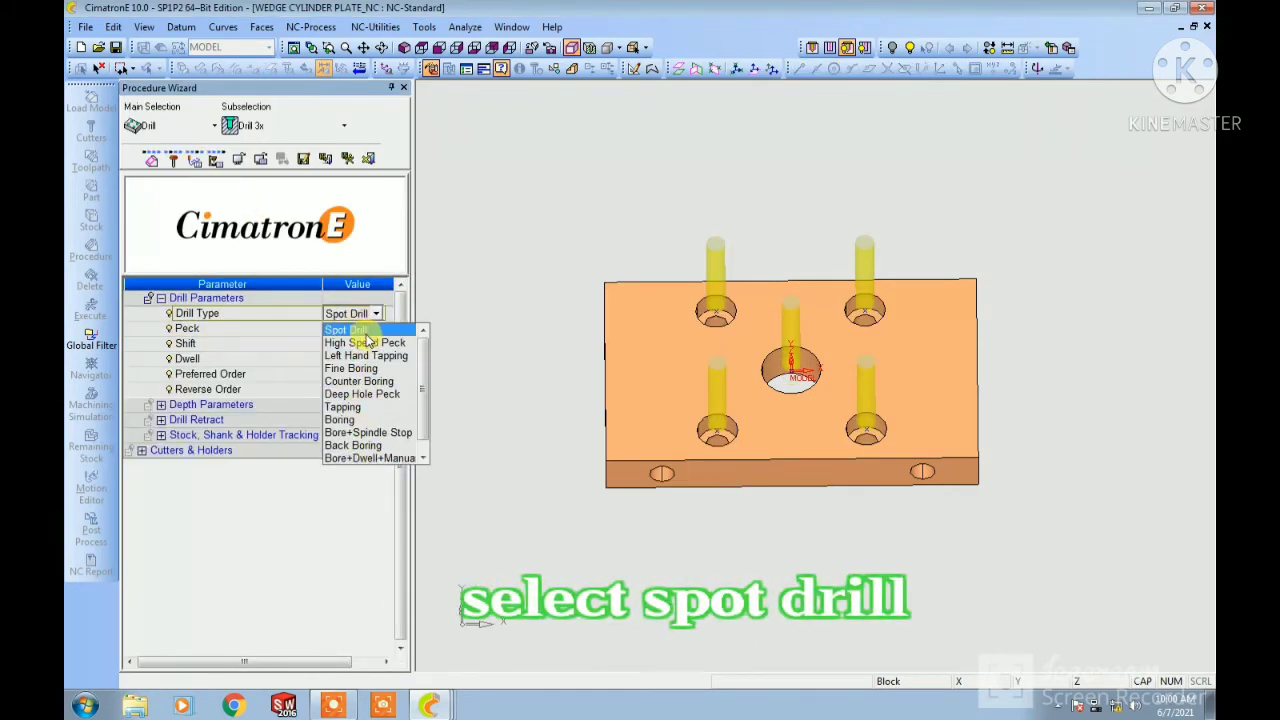
click(368, 330)
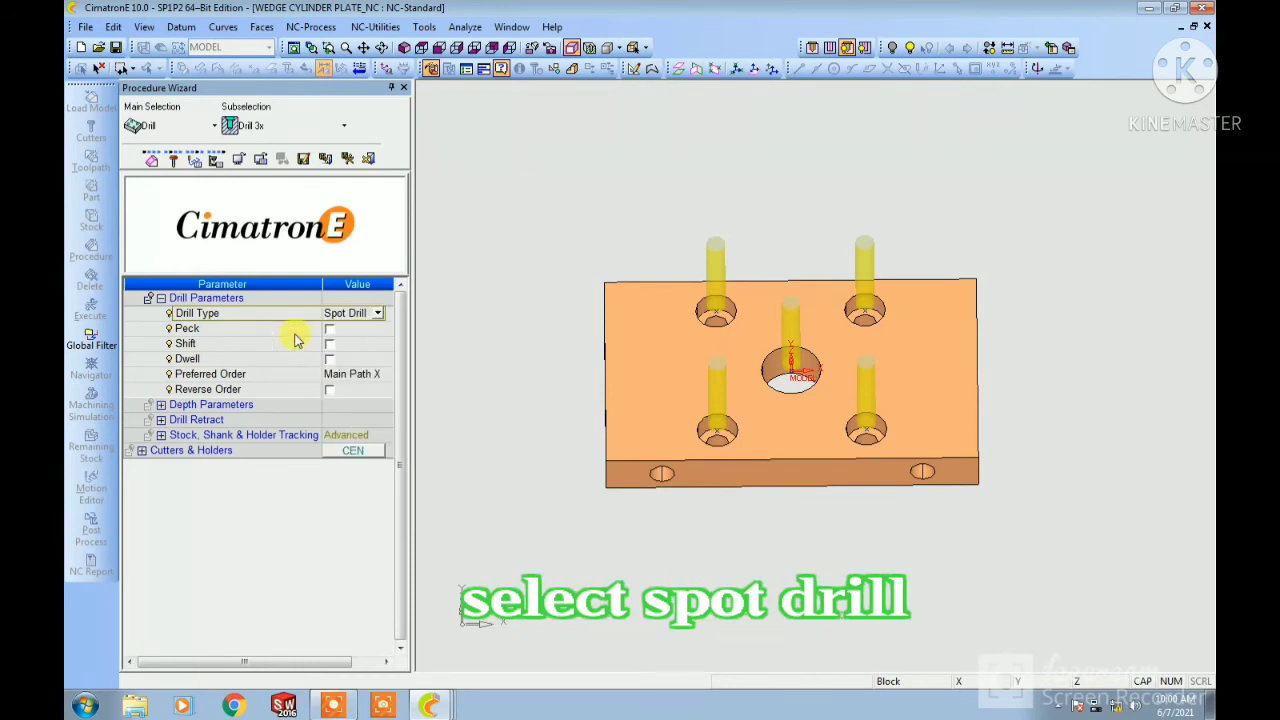
Step: Set the spot drilling procedure's Global Depth to 3 in the depth parameters
click(161, 298)
click(161, 313)
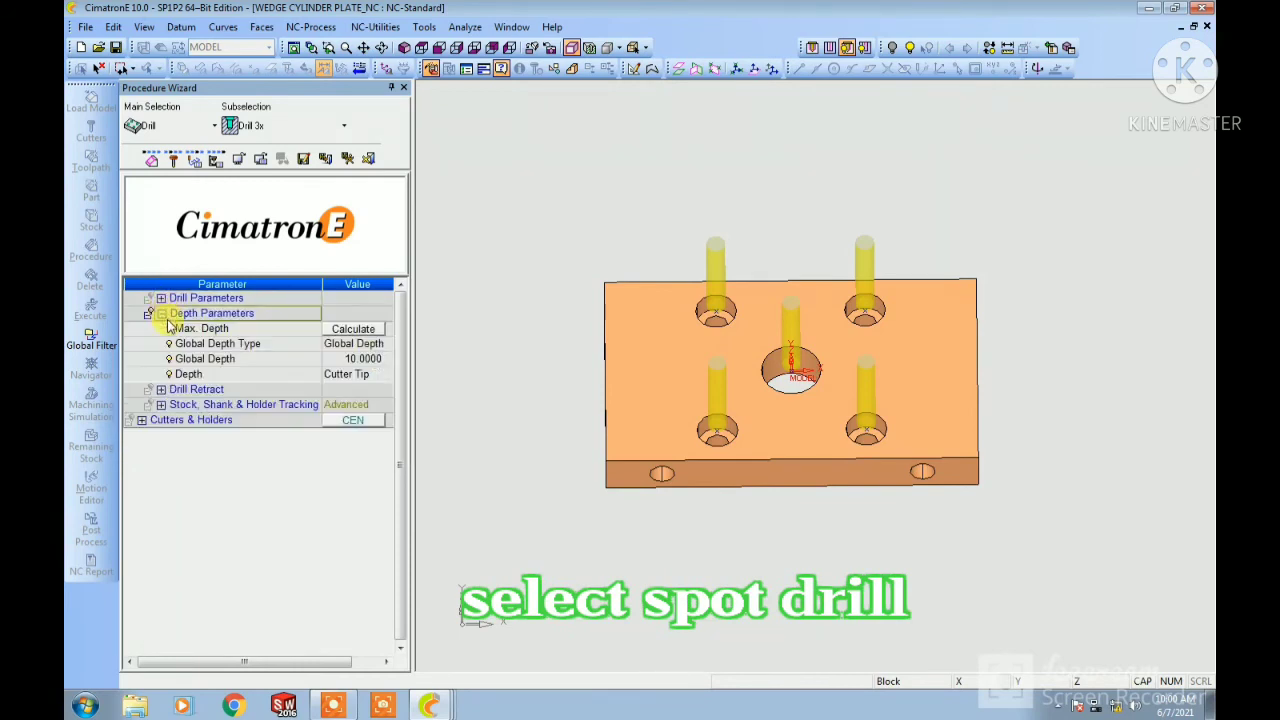
click(376, 362)
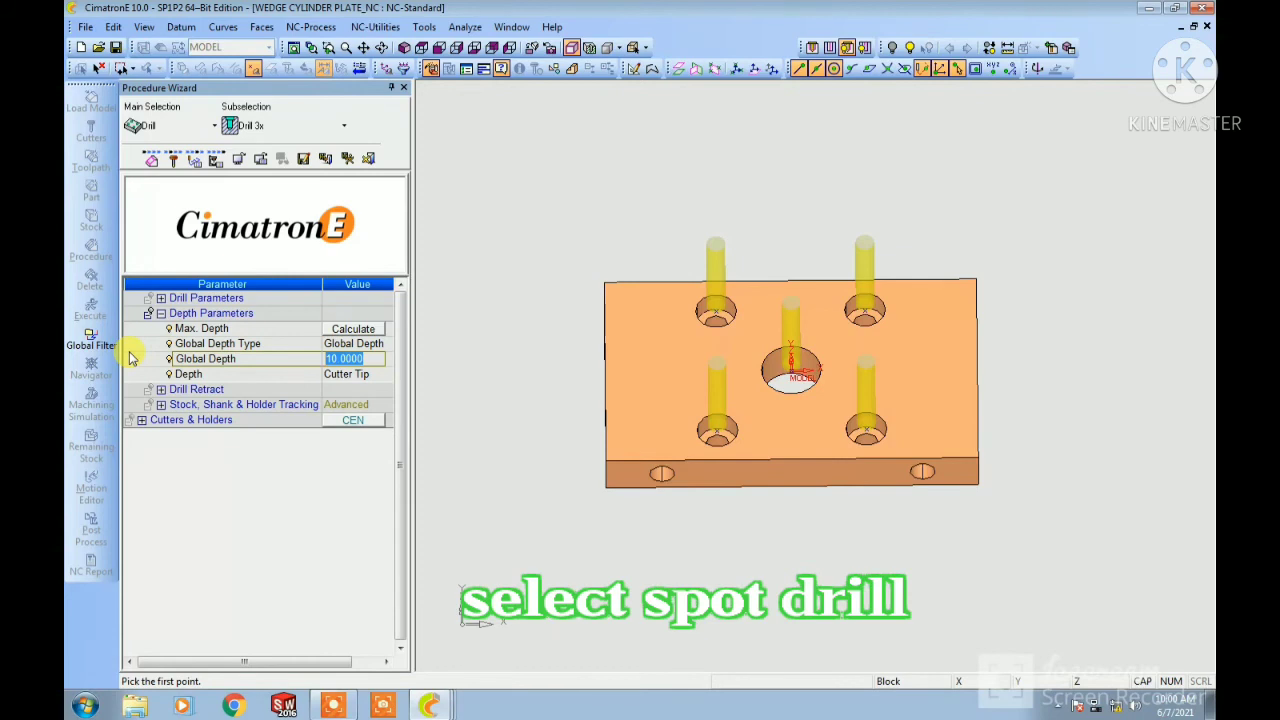
key(Return)
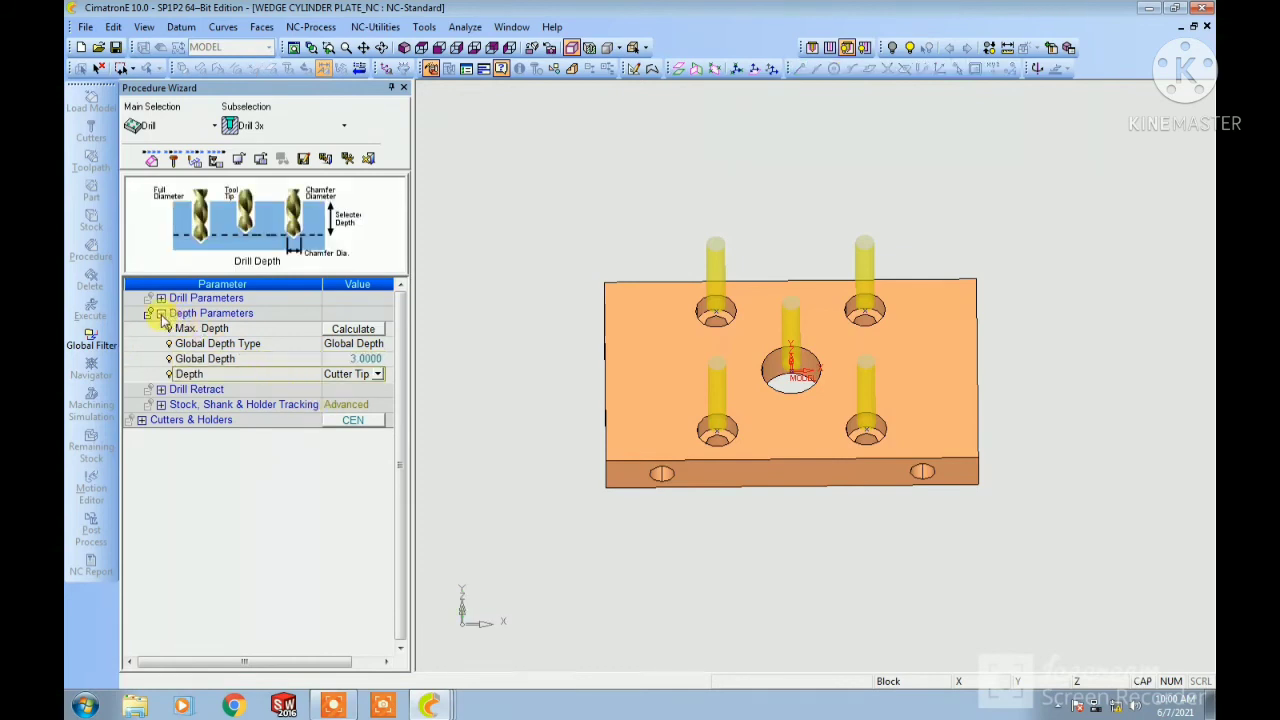
Step: Calculate the spot drilling procedure with a feed of 100 mm/min and hide its toolpath
click(161, 313)
click(161, 328)
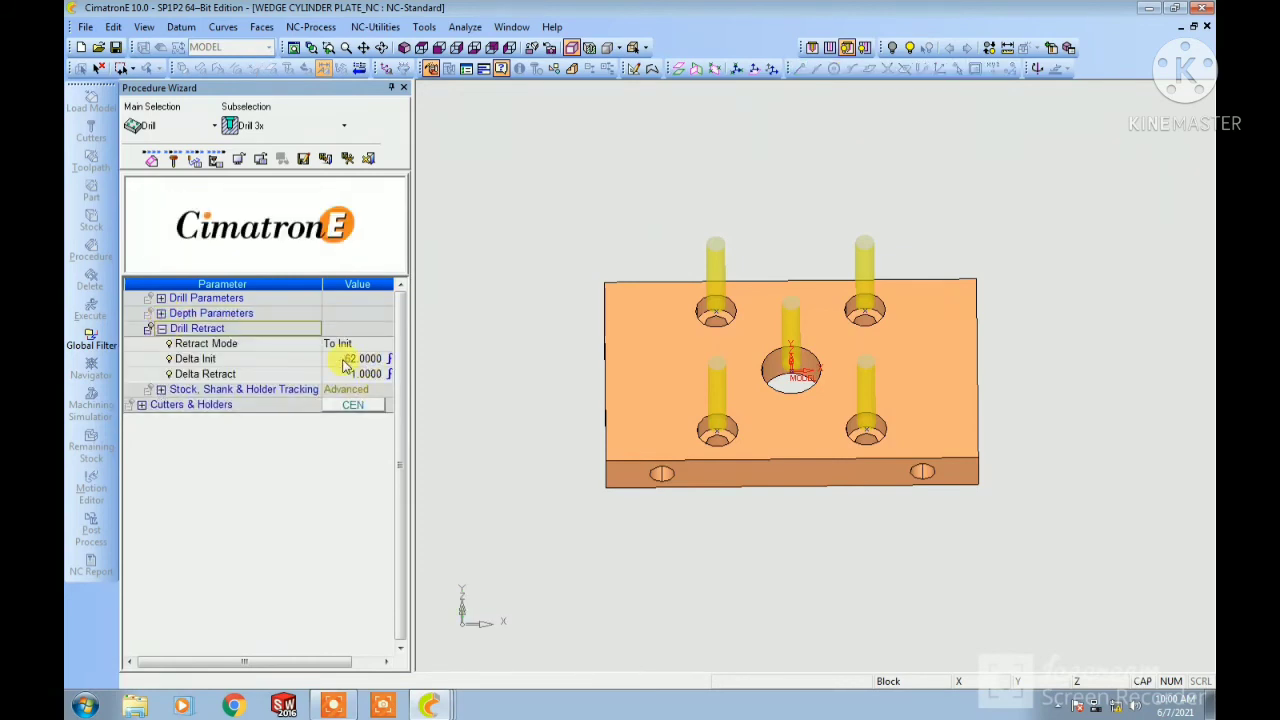
click(217, 160)
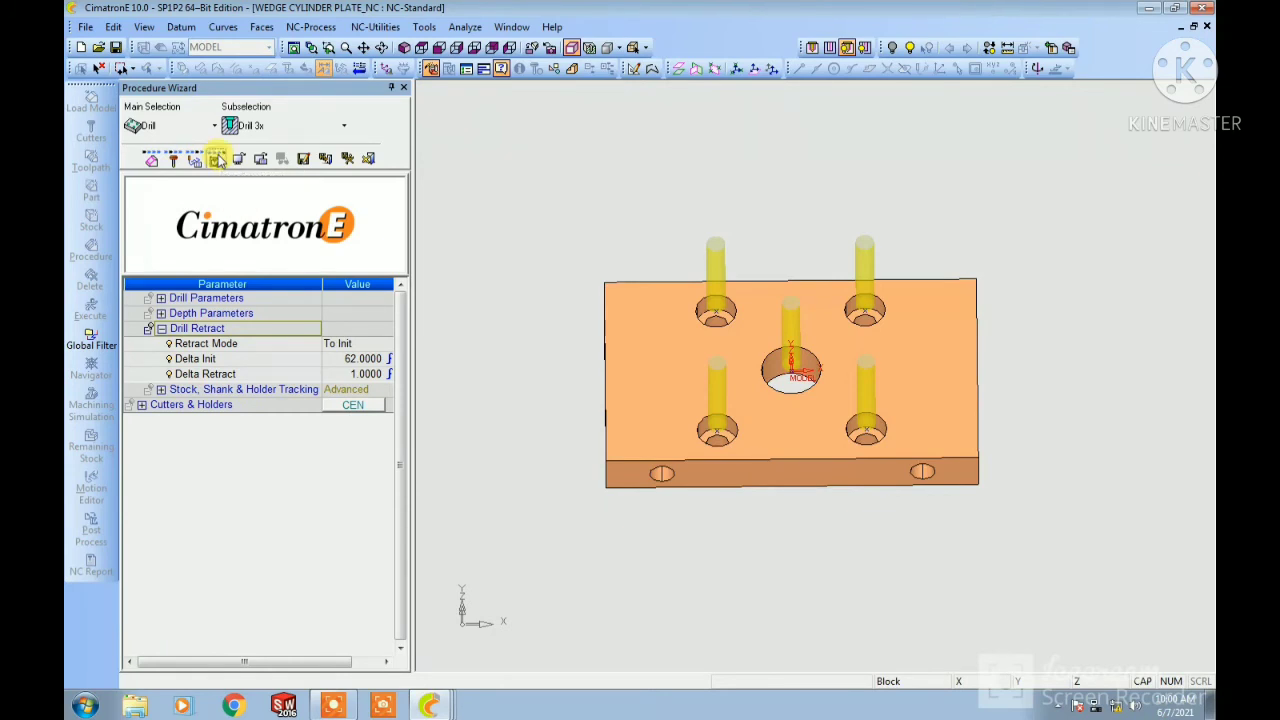
click(348, 328)
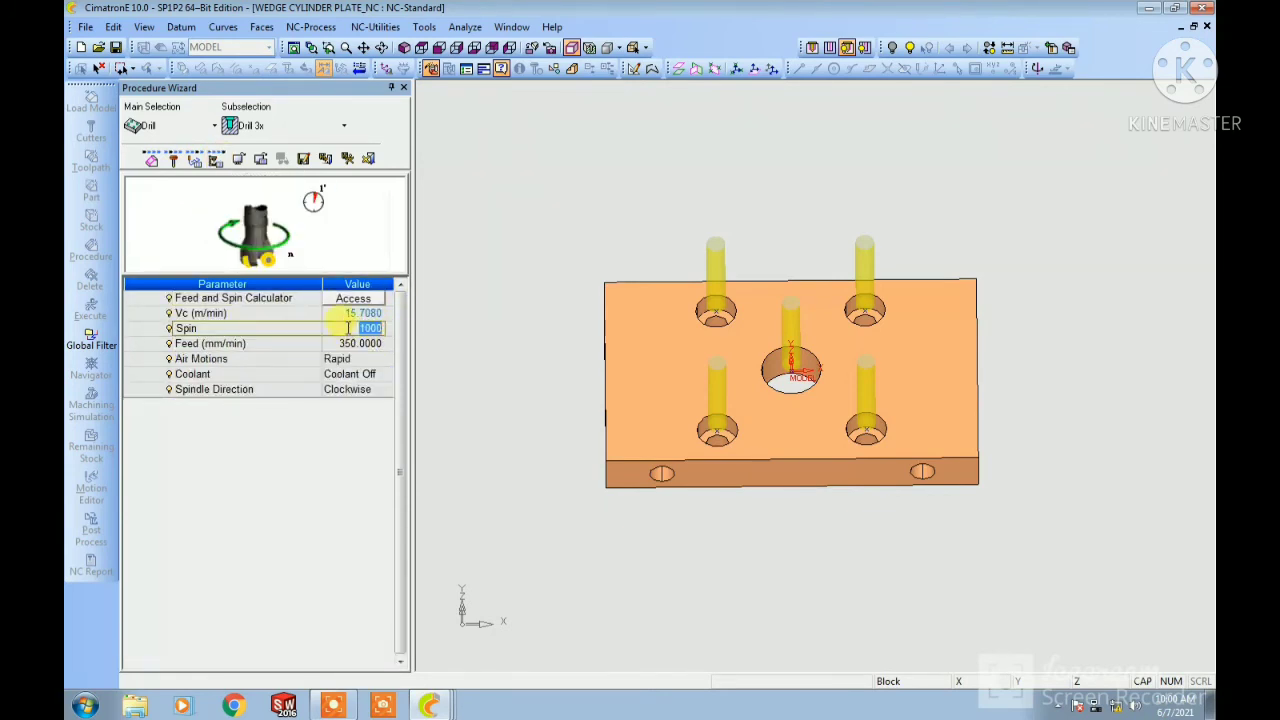
click(365, 344)
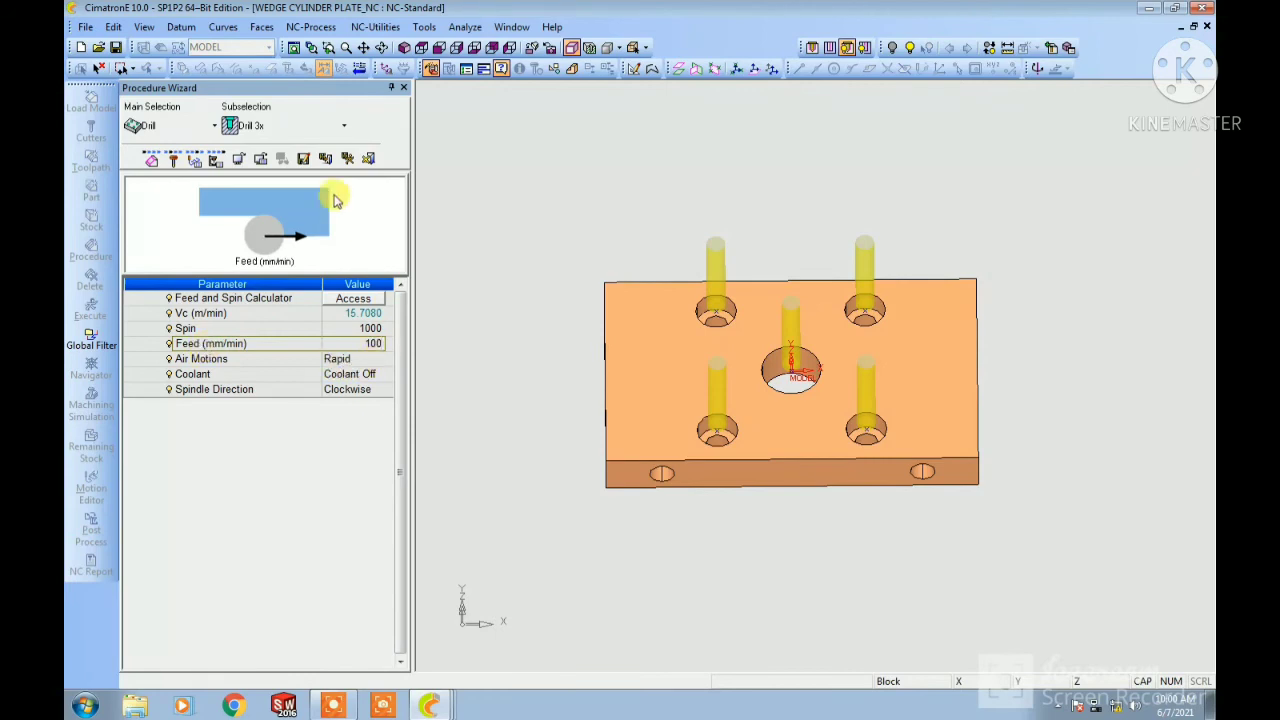
click(347, 158)
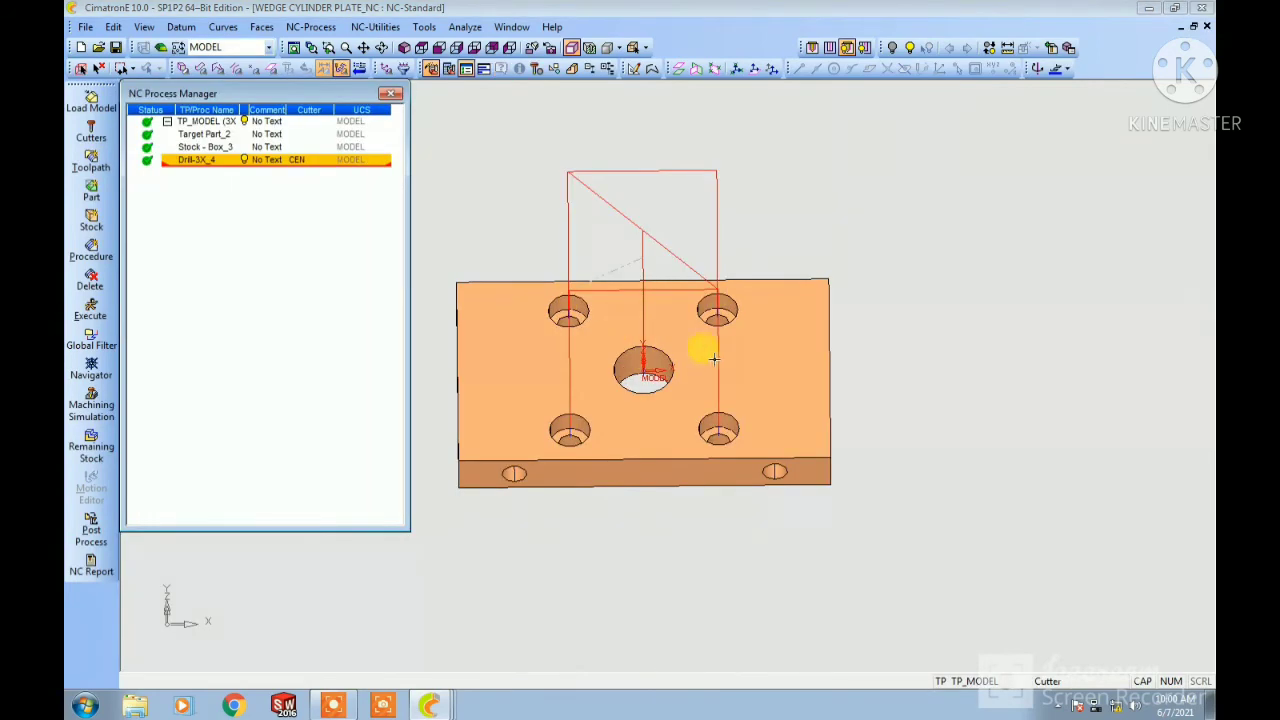
click(244, 160)
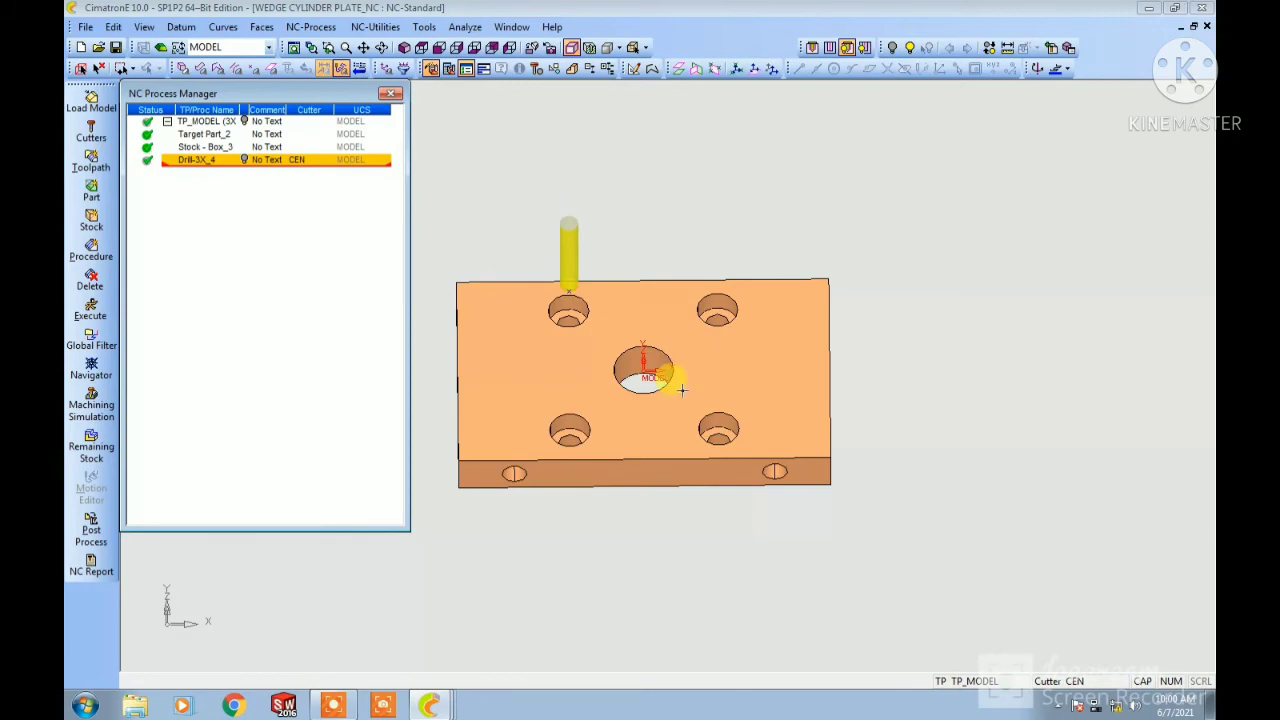
Step: Measure the diameters of the through holes and the counterbore at the plate's upper corner holes
click(992, 47)
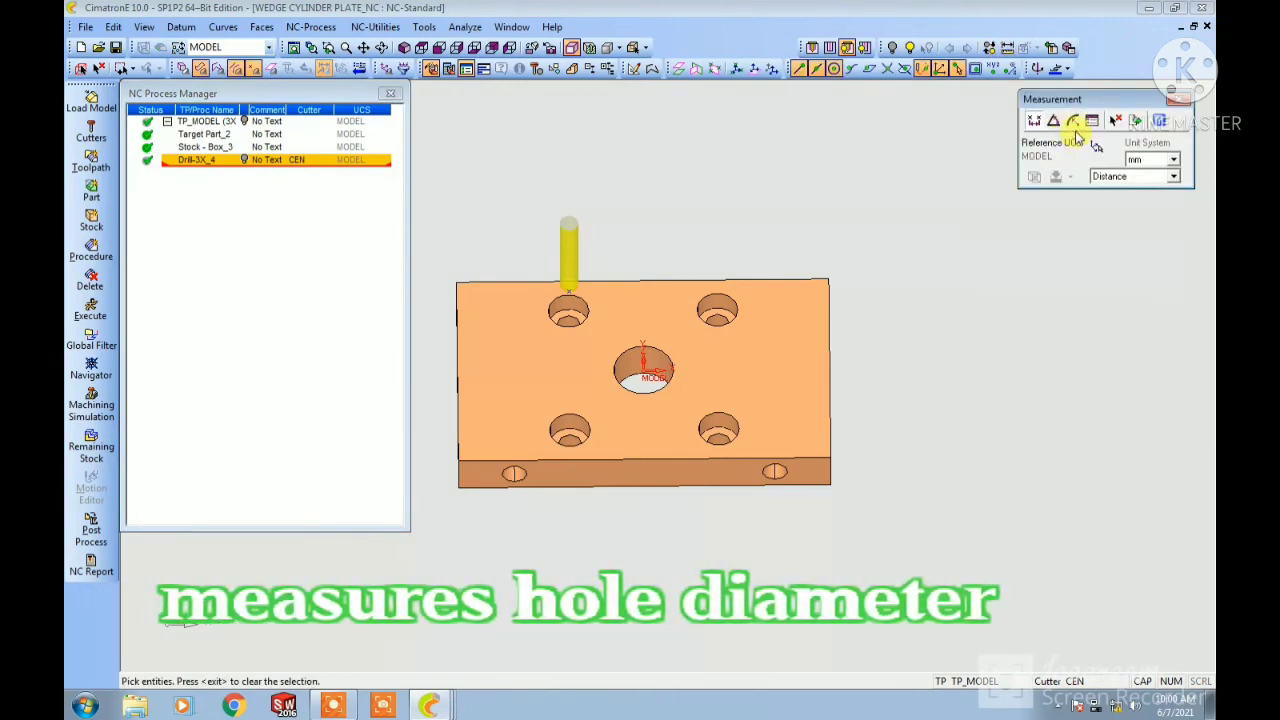
click(576, 321)
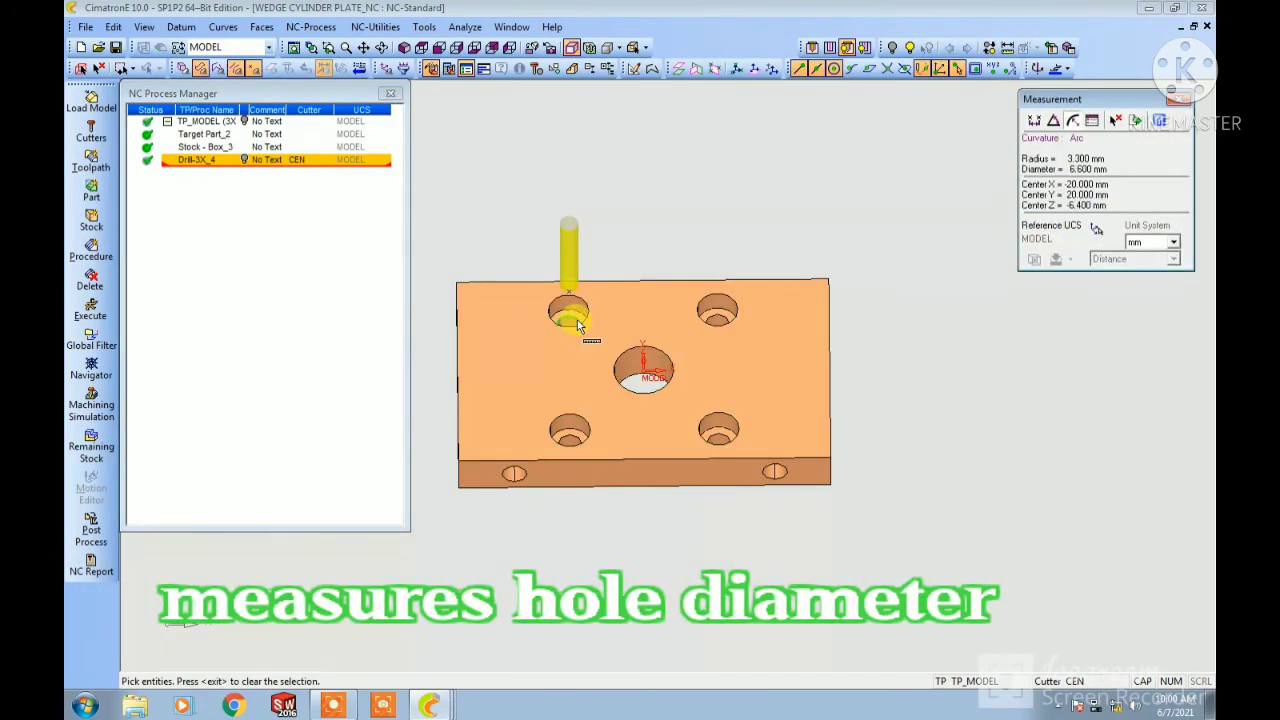
click(725, 318)
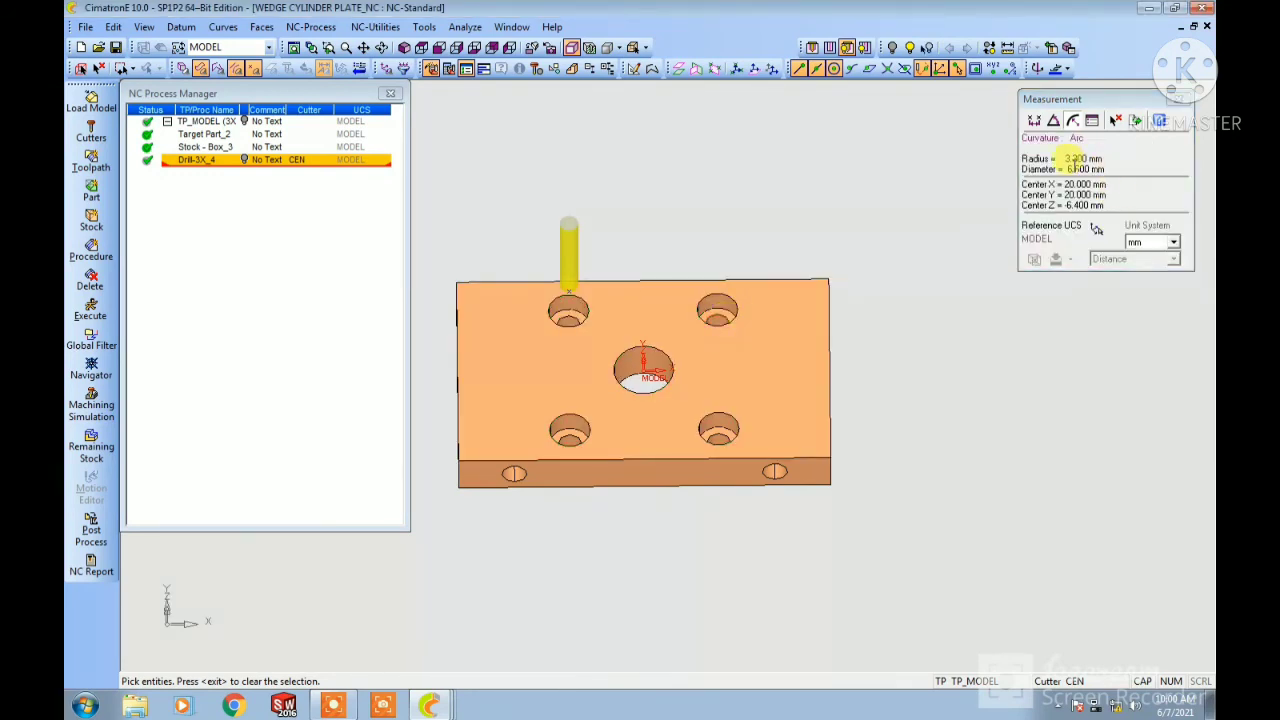
drag(1022, 157, 1097, 168)
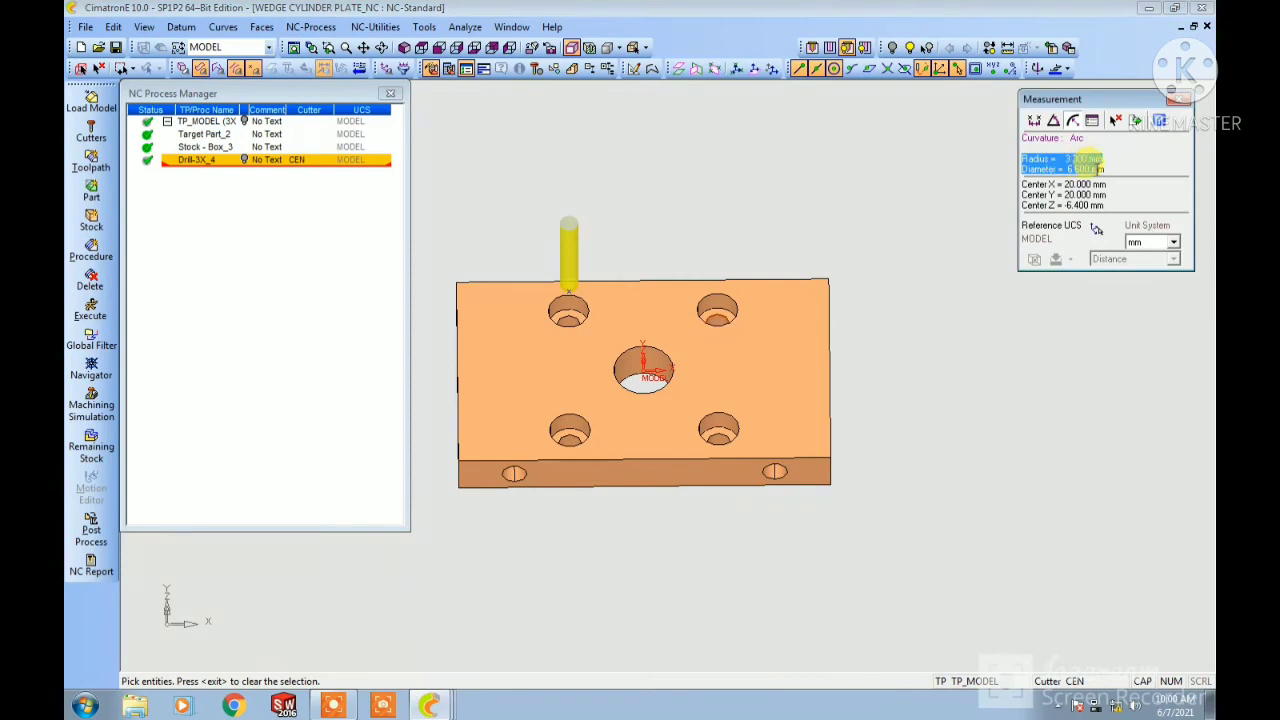
click(731, 304)
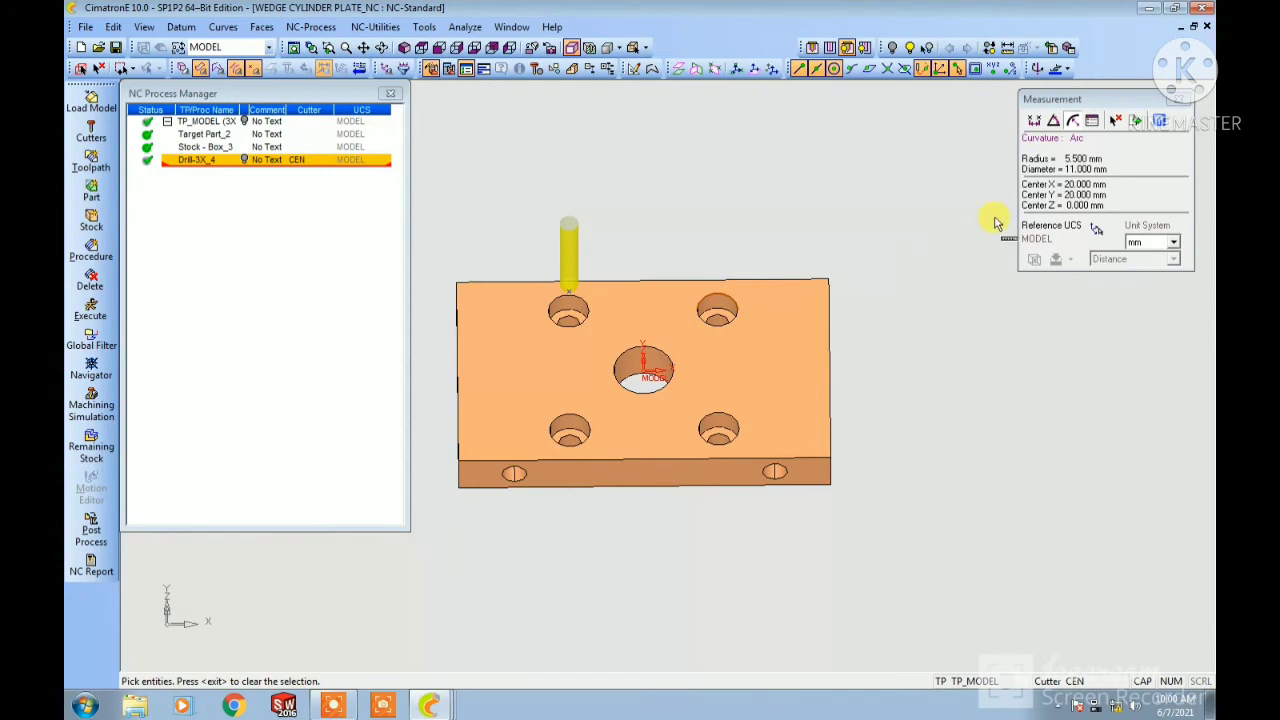
drag(1060, 169, 1163, 176)
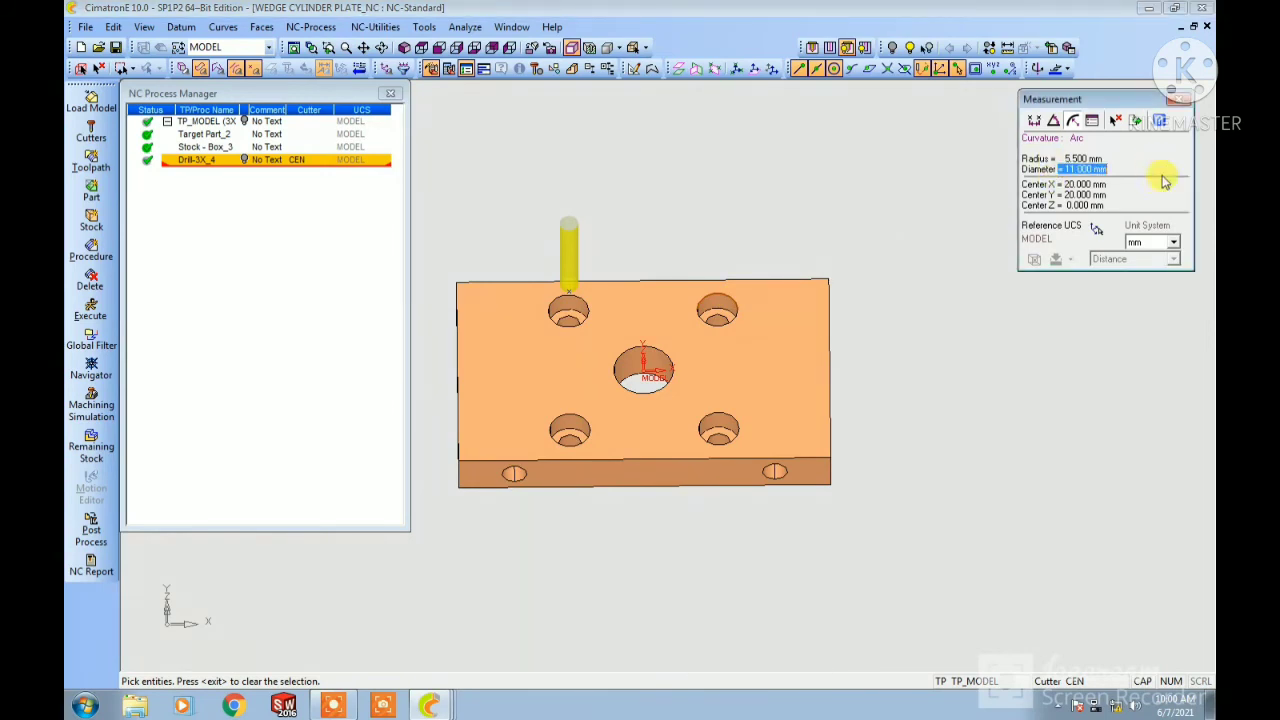
click(1184, 101)
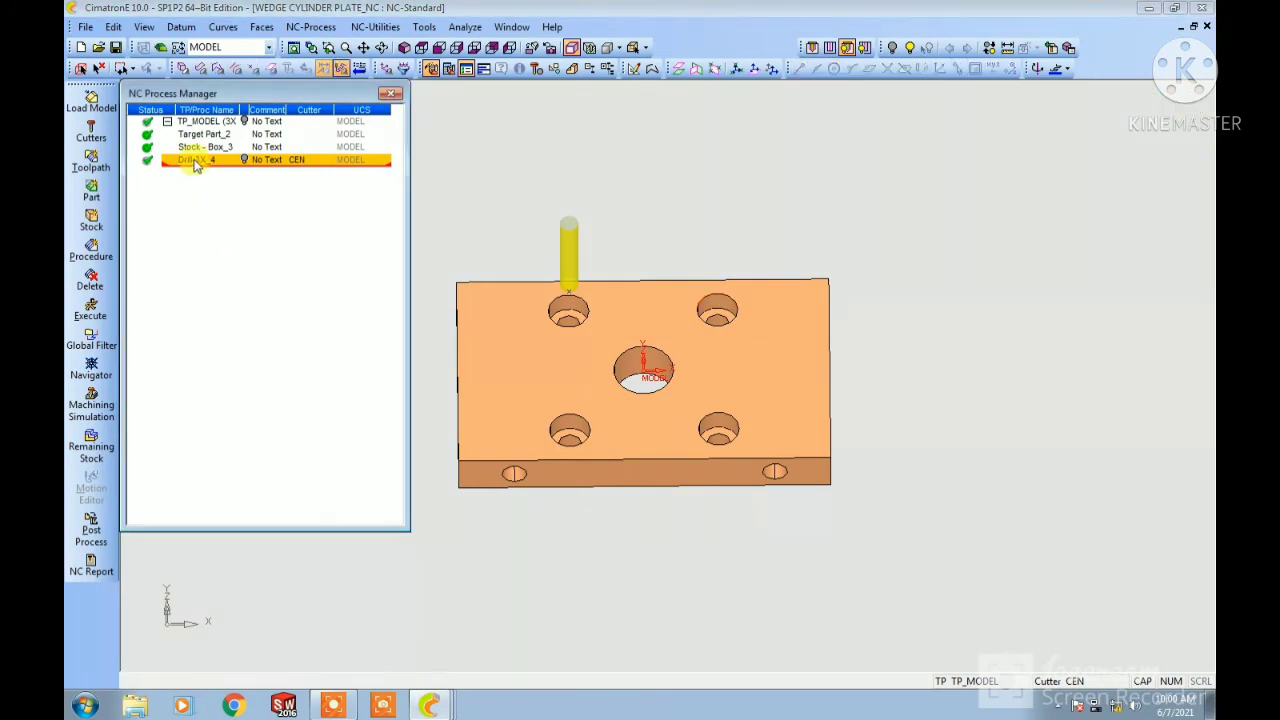
Step: Duplicate the spot drilling procedure after the original and open the copy for editing, reviewing its drill points
right_click(196, 163)
click(257, 260)
right_click(257, 345)
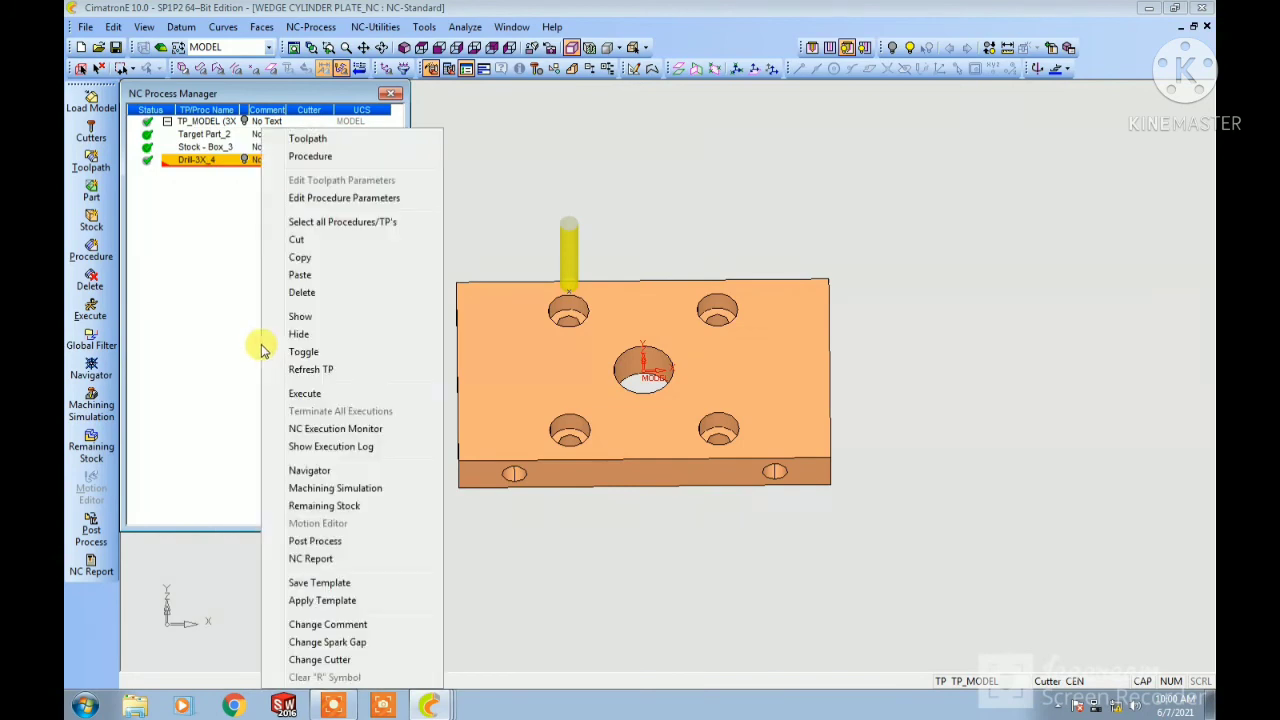
click(309, 277)
double_click(204, 172)
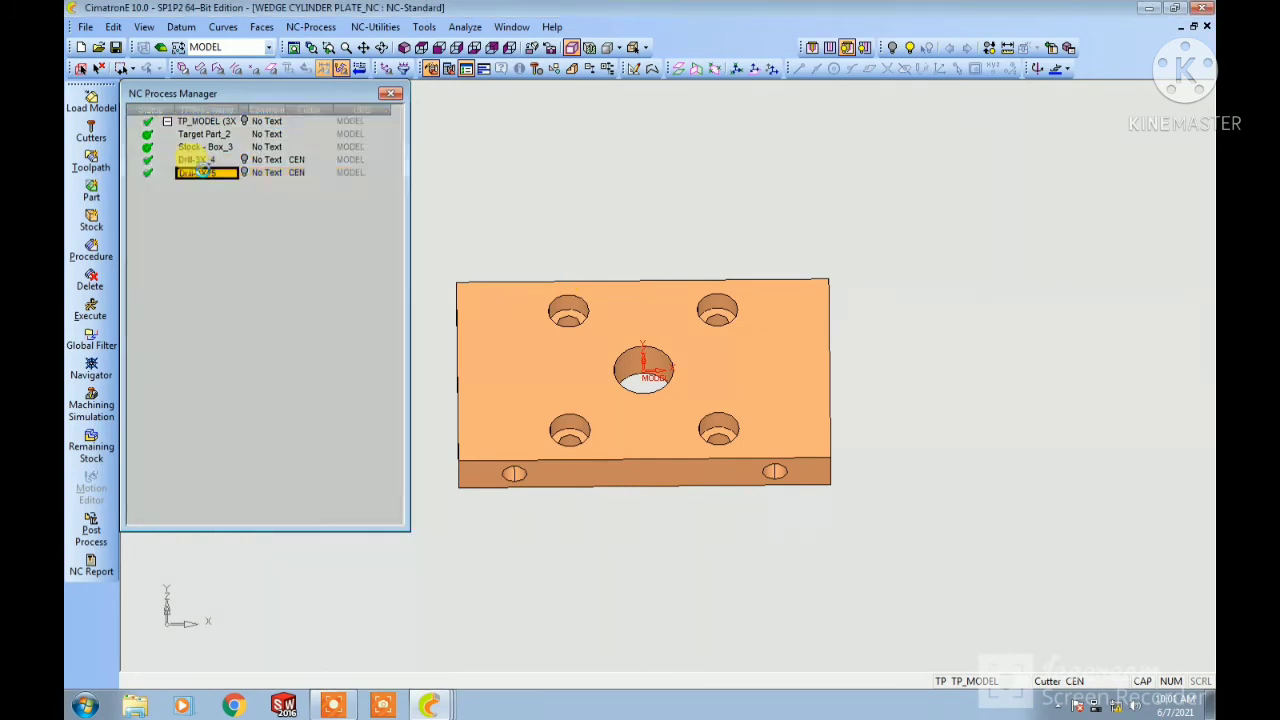
click(178, 128)
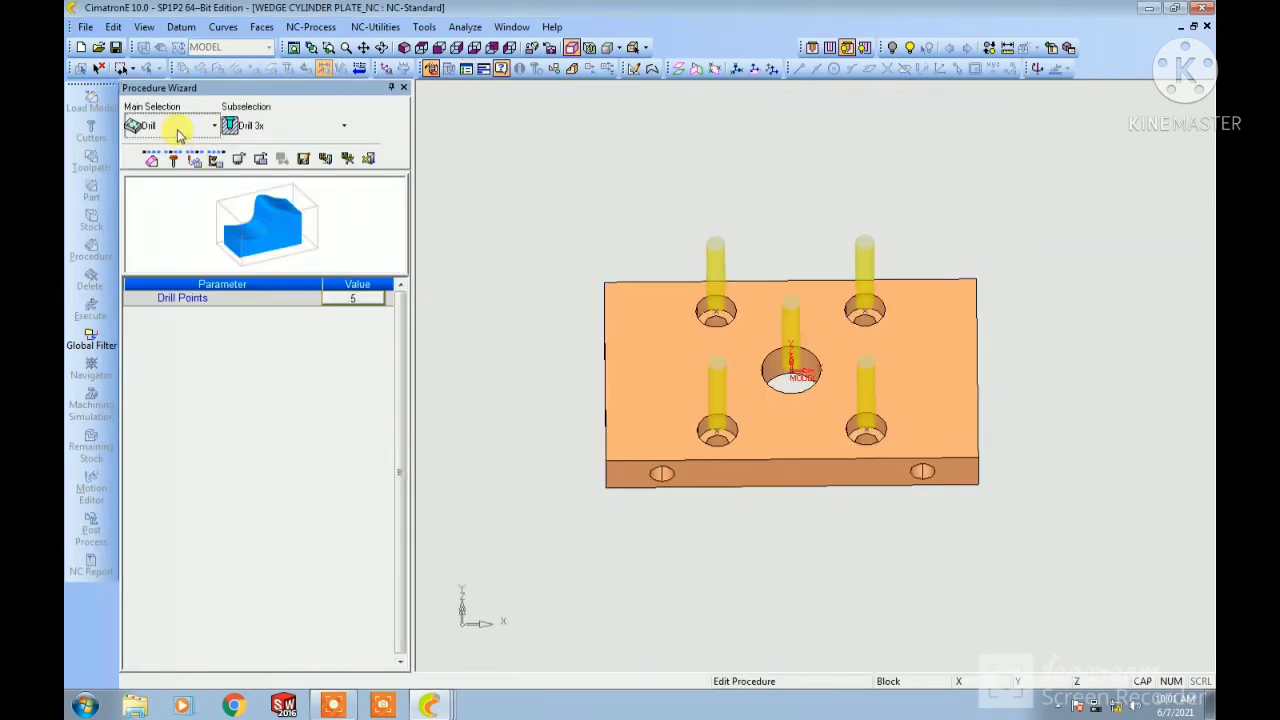
click(355, 298)
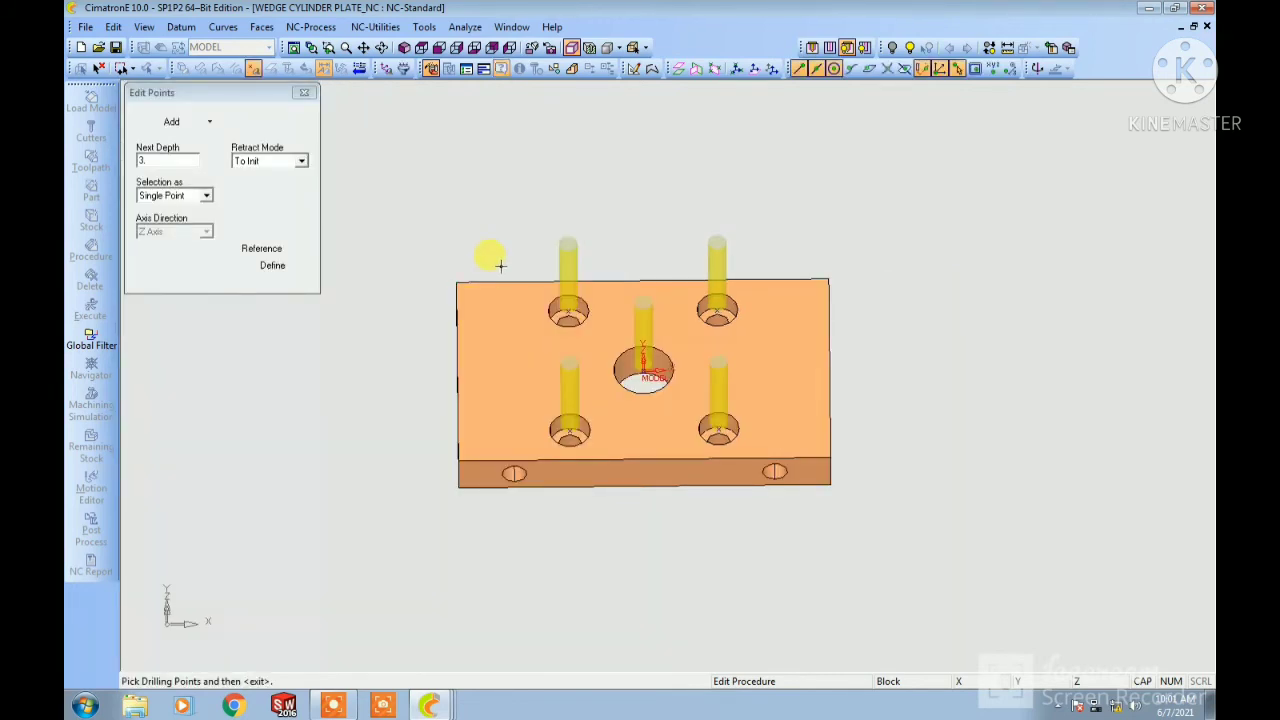
middle_click(499, 264)
Step: Create a drilling cutter named 6.5DRIL of type Drill with diameter 6.5 and assign it to the copied procedure
click(189, 164)
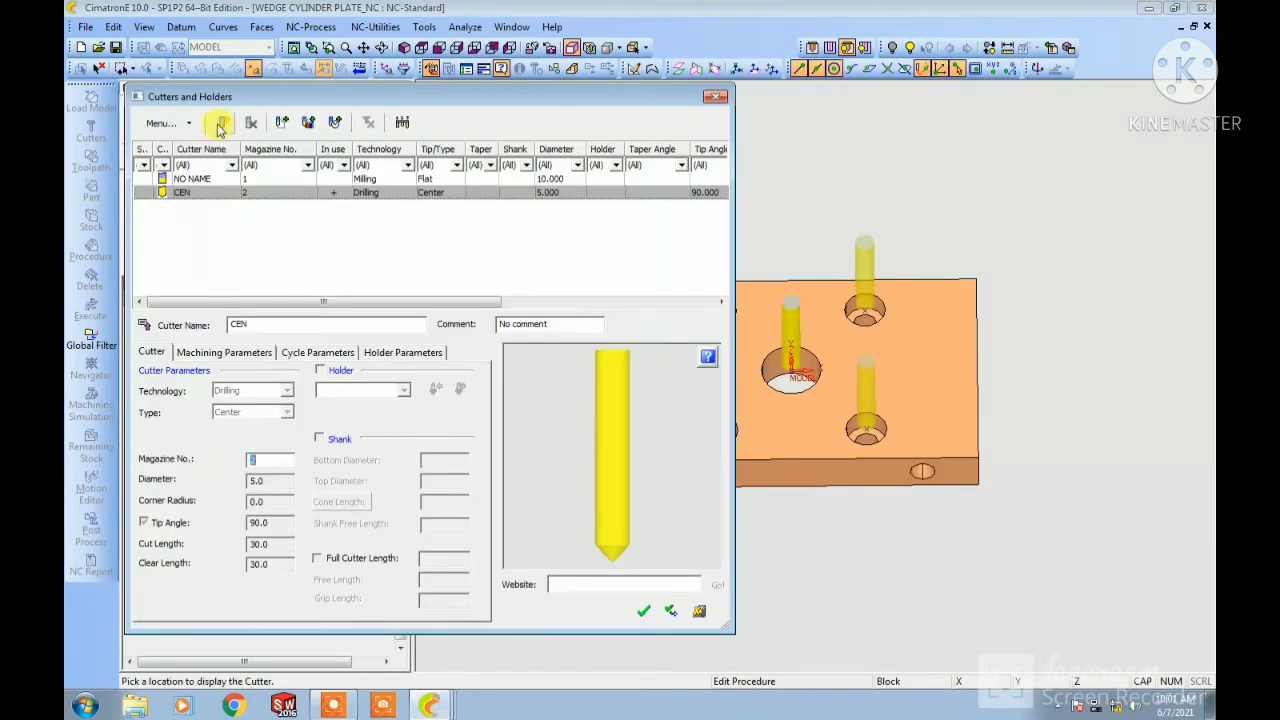
click(220, 128)
text(6.5DRIL)
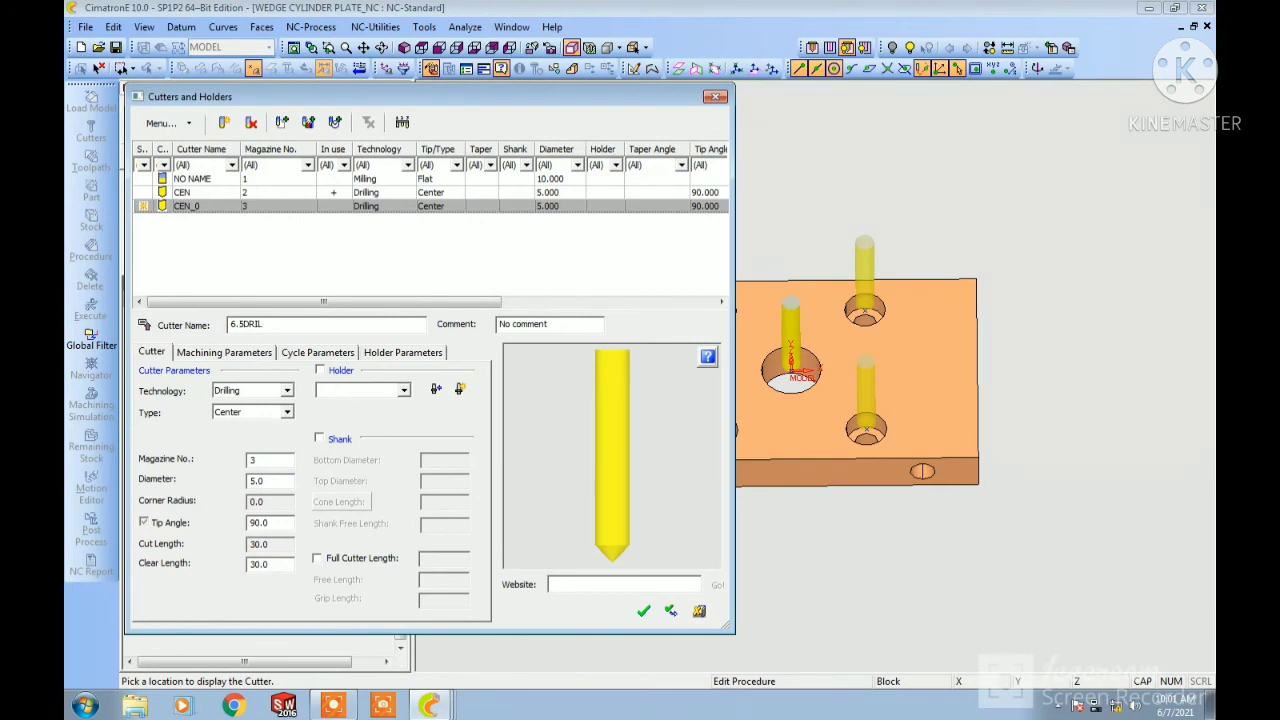
click(270, 412)
click(240, 428)
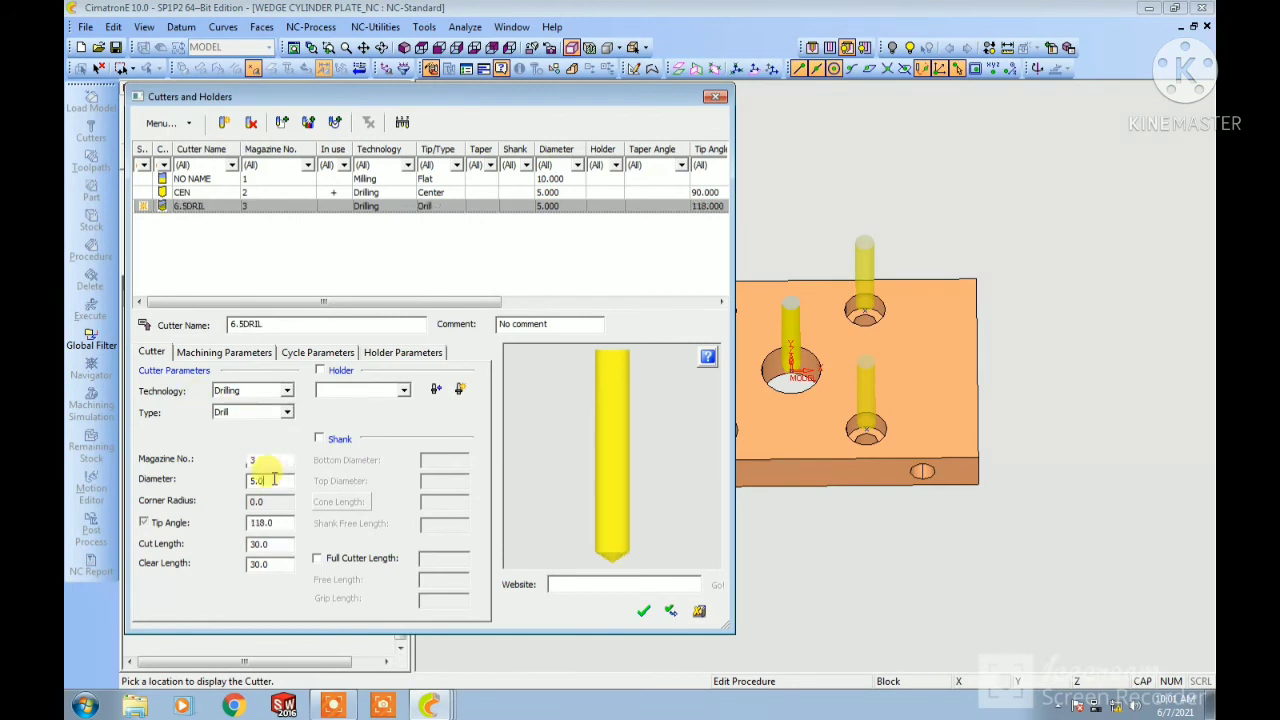
text(6.5)
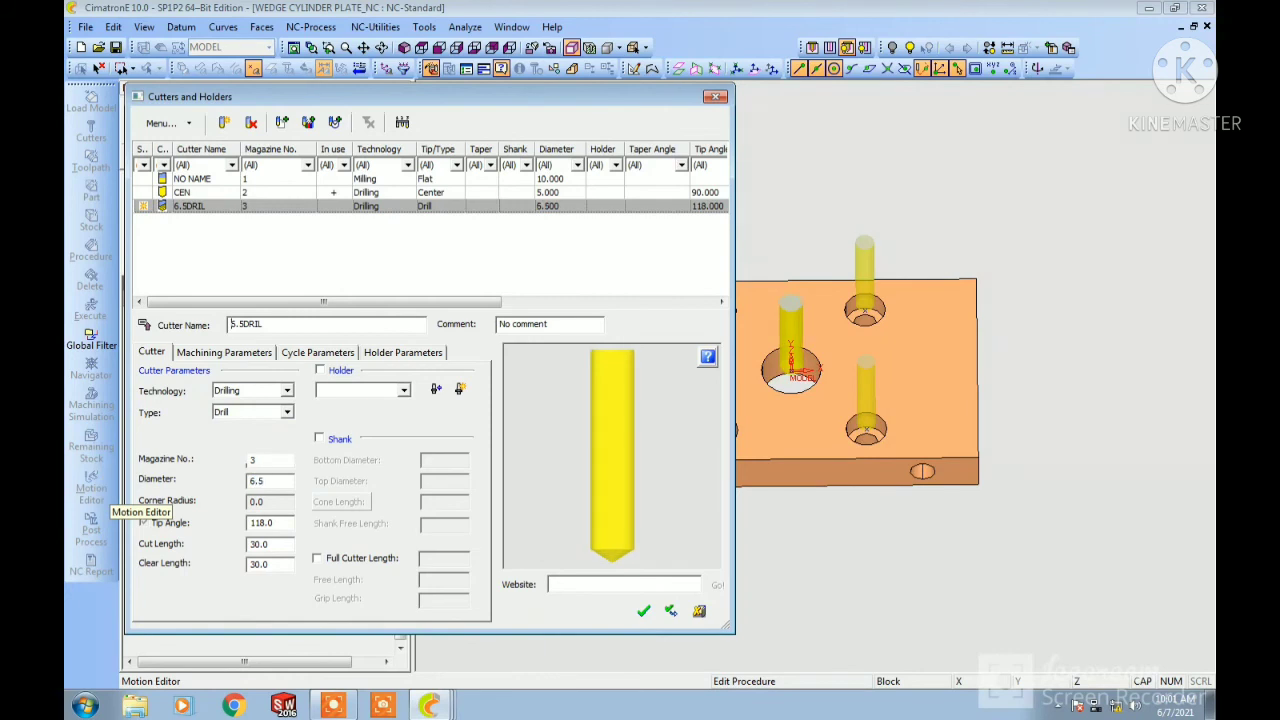
click(643, 612)
Step: Set the copied procedure's drill type to Deep Hole Peck with a peck step of 2
click(196, 160)
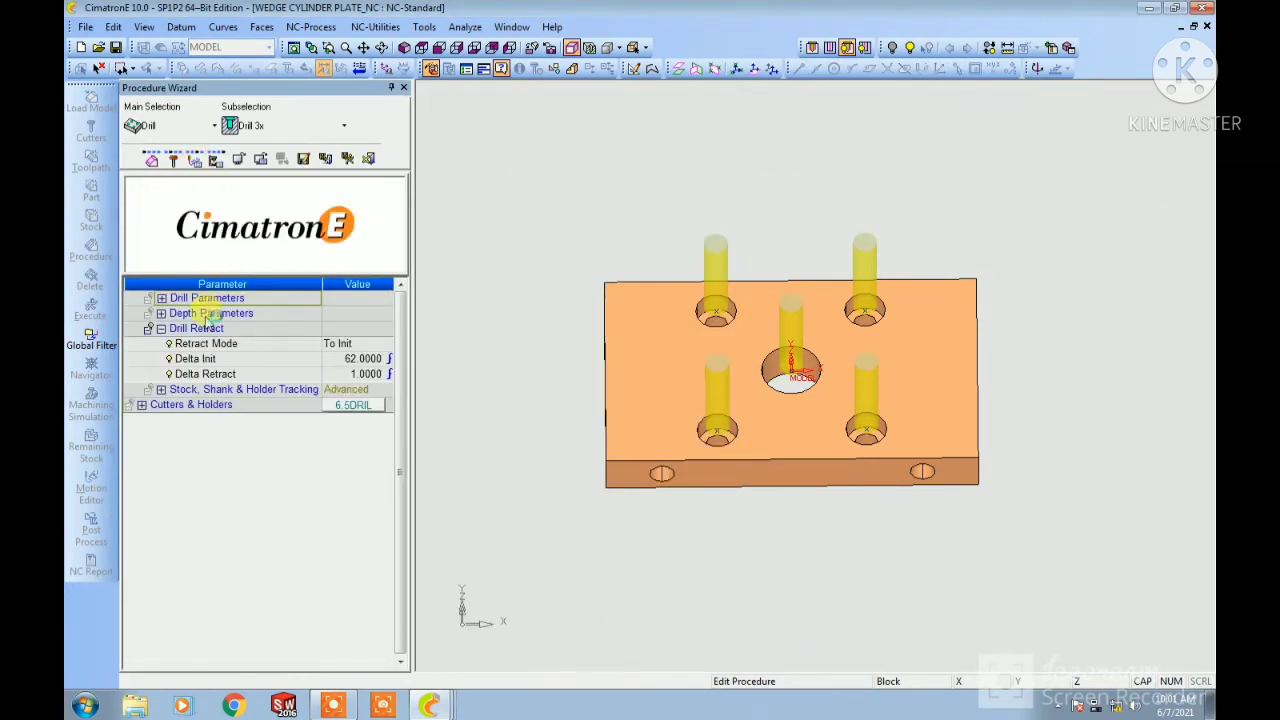
click(161, 298)
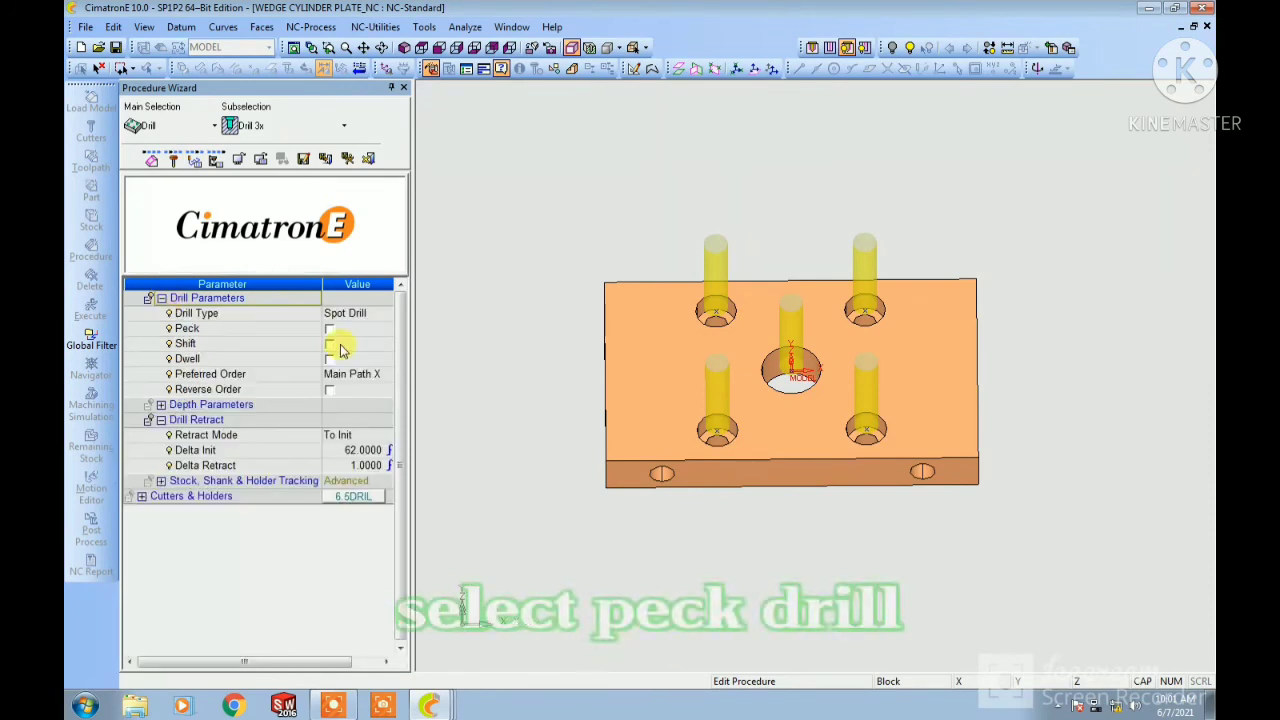
click(355, 313)
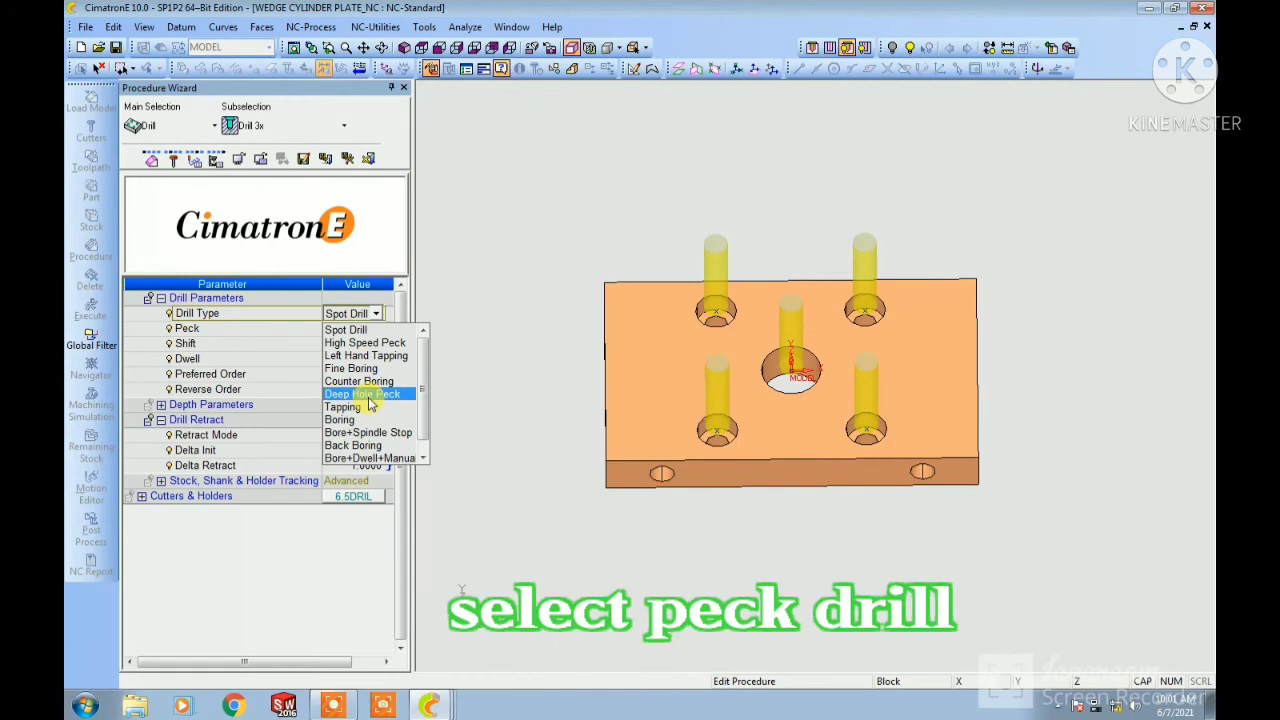
click(366, 395)
click(360, 343)
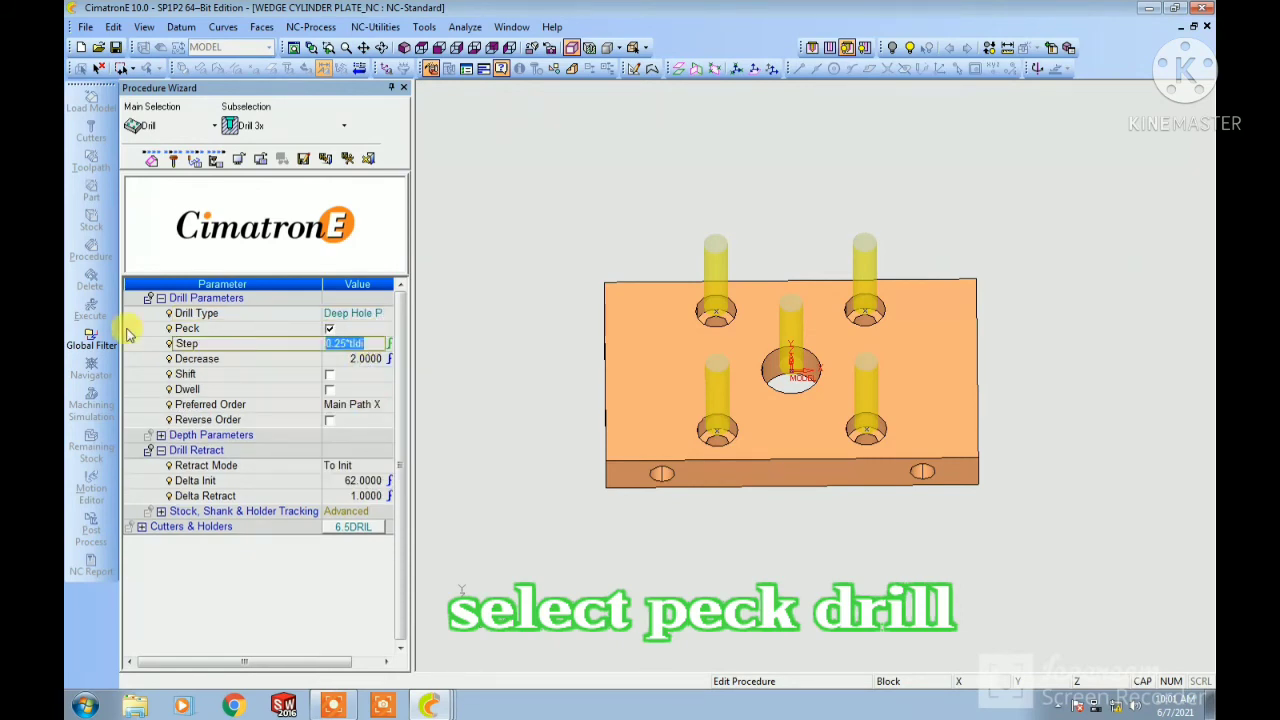
text(2)
key(Return)
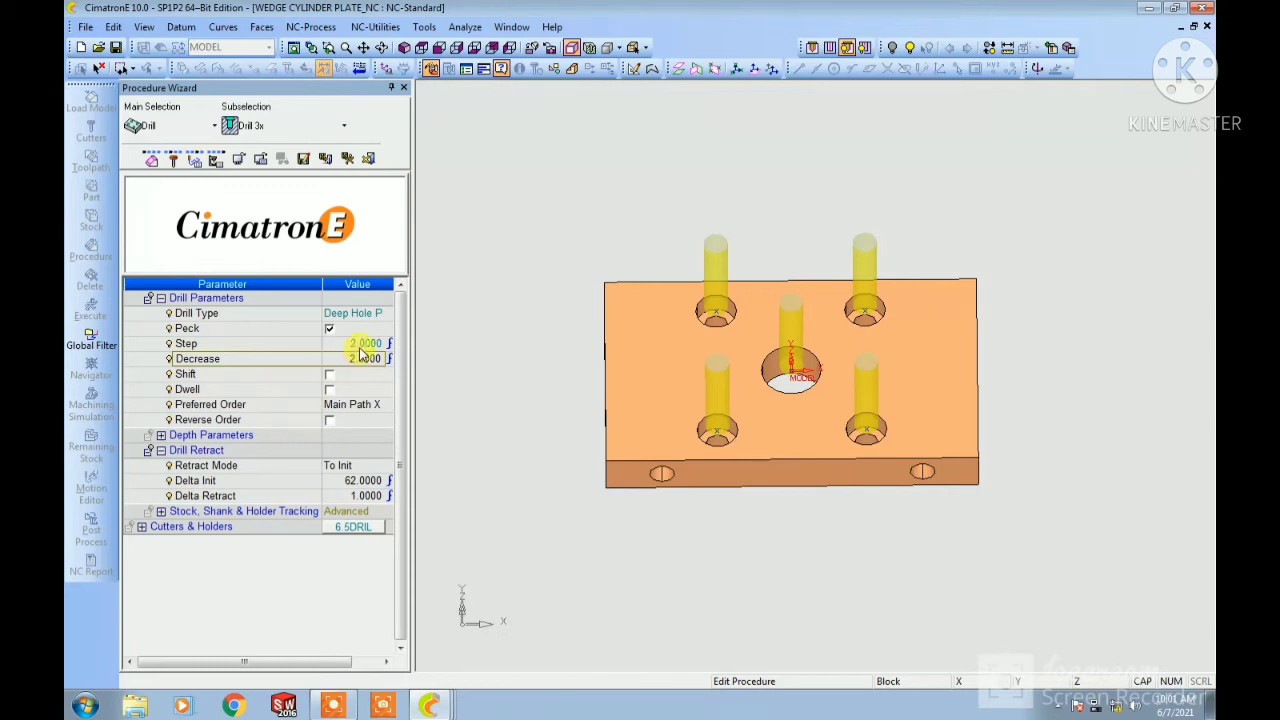
Step: Measure the plate thickness at its front corner edge and set the peck drilling procedure's Global Depth to 18
click(161, 435)
click(370, 480)
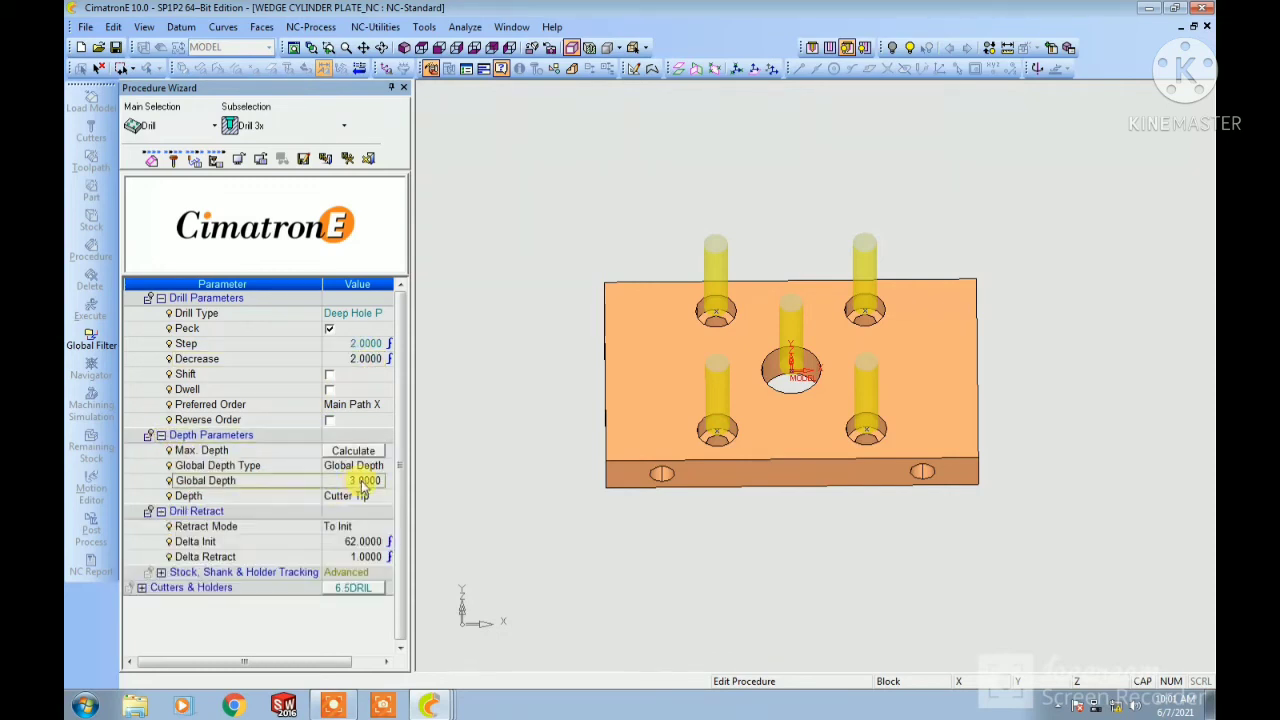
drag(370, 480, 281, 480)
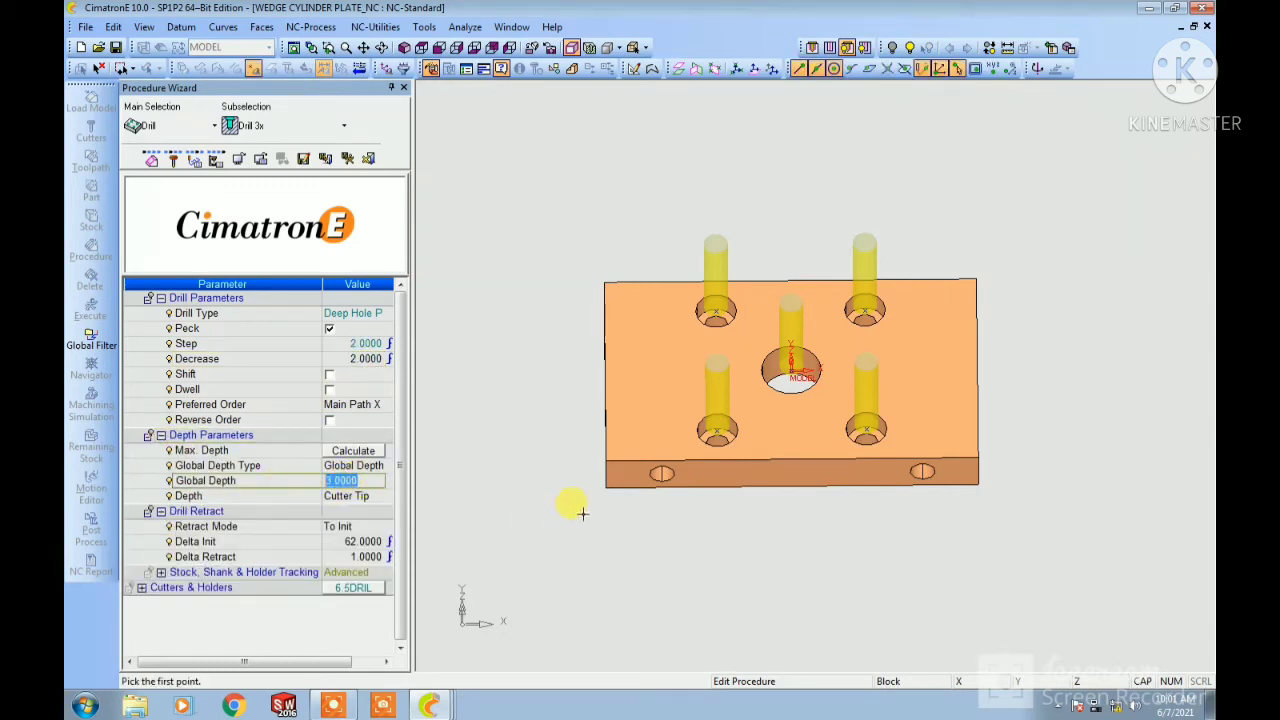
click(605, 490)
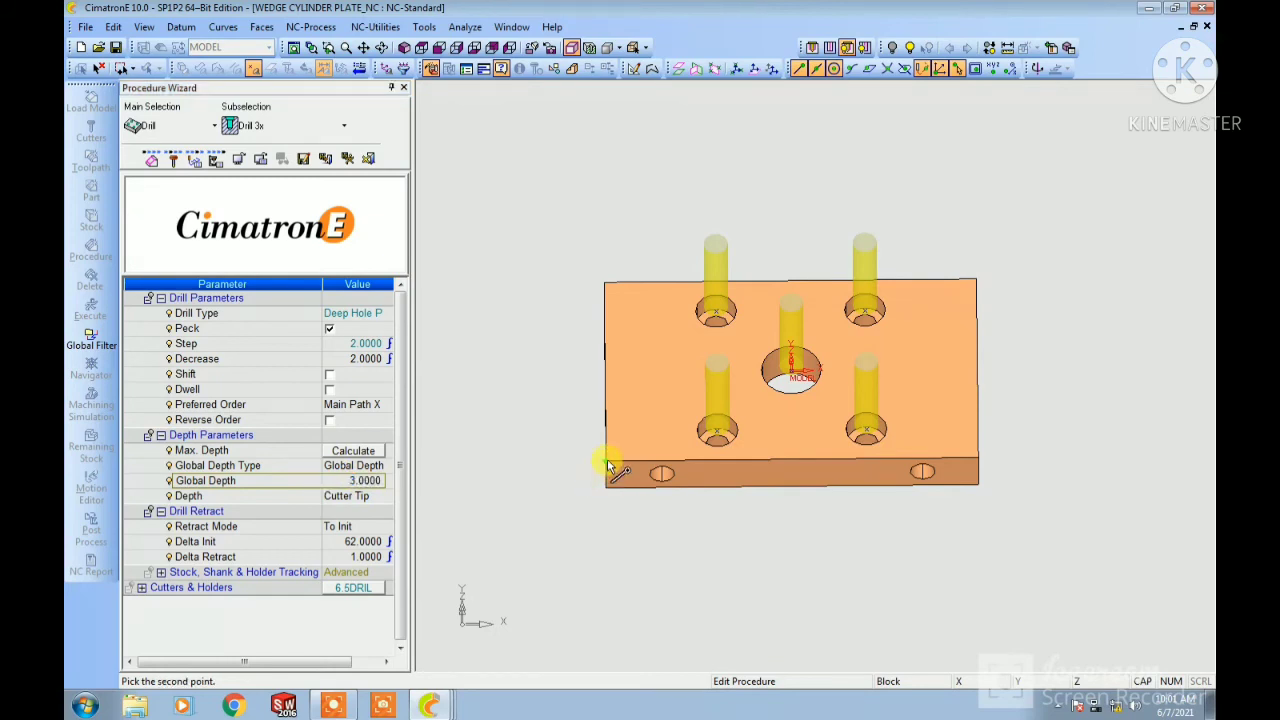
click(606, 463)
drag(348, 484, 253, 476)
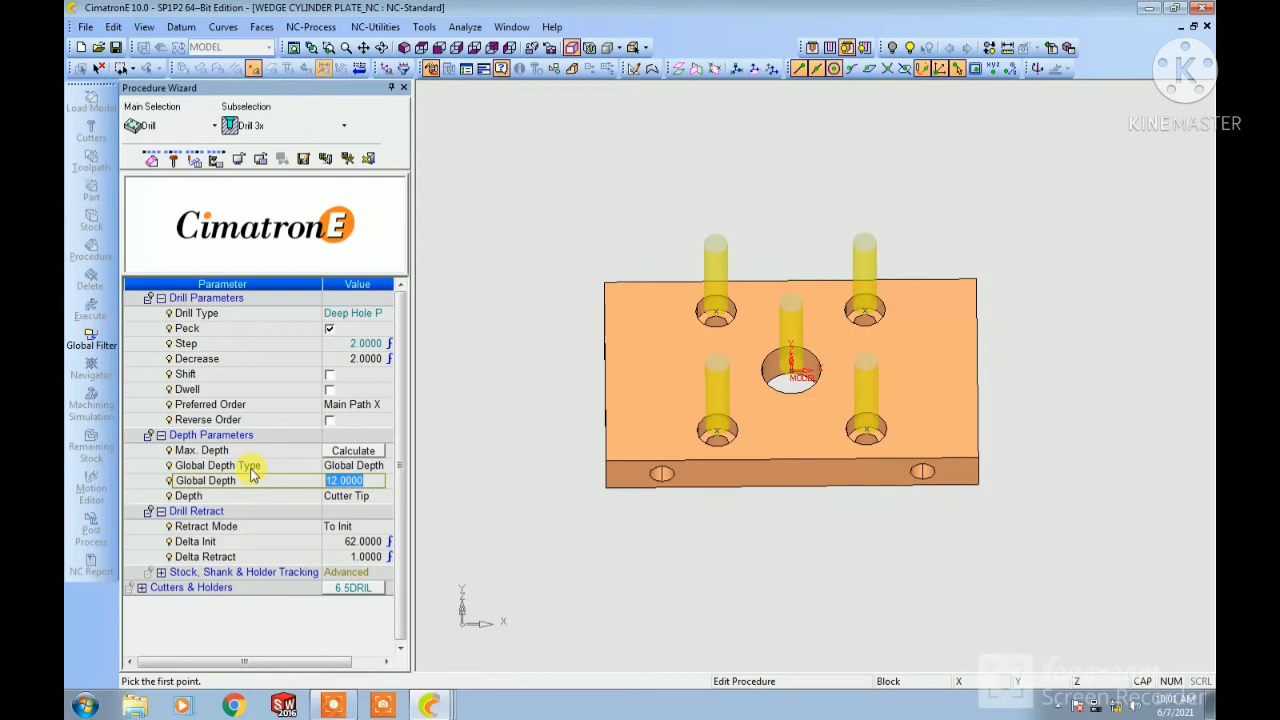
text(18)
key(Return)
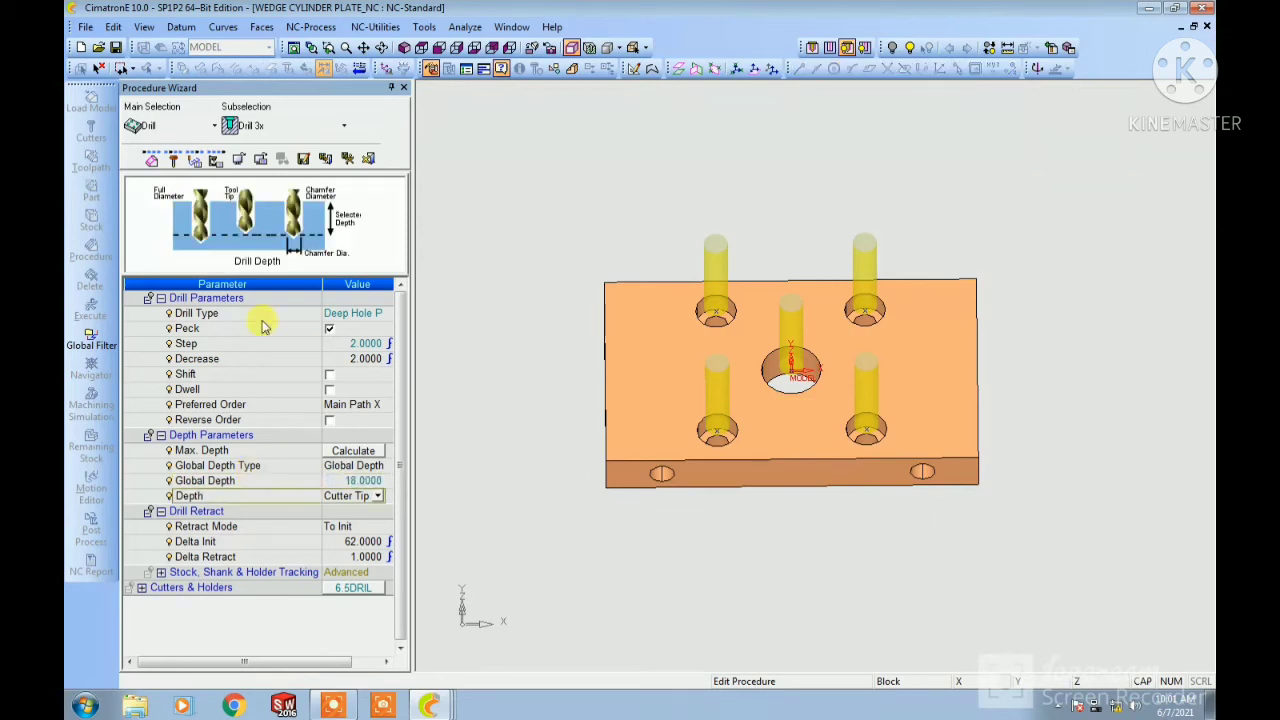
Step: Set the peck drilling procedure's spin to 800 and calculate the procedure
click(216, 160)
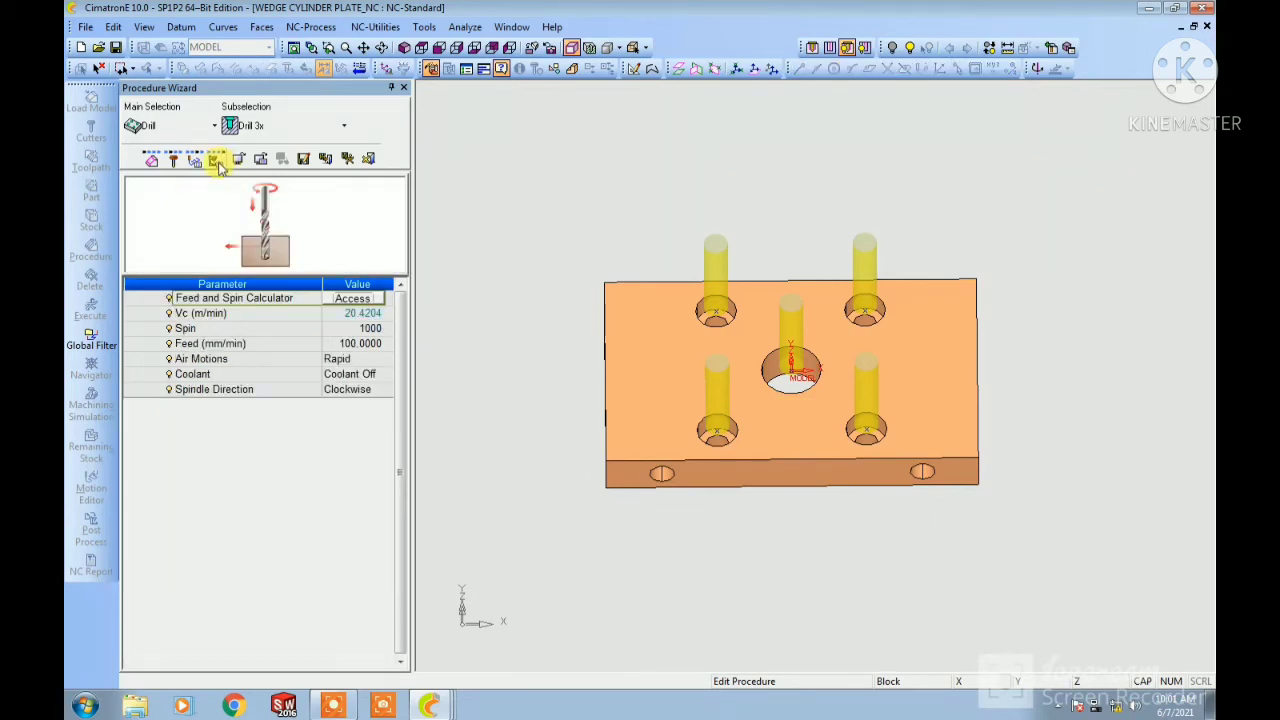
click(370, 330)
text(80)
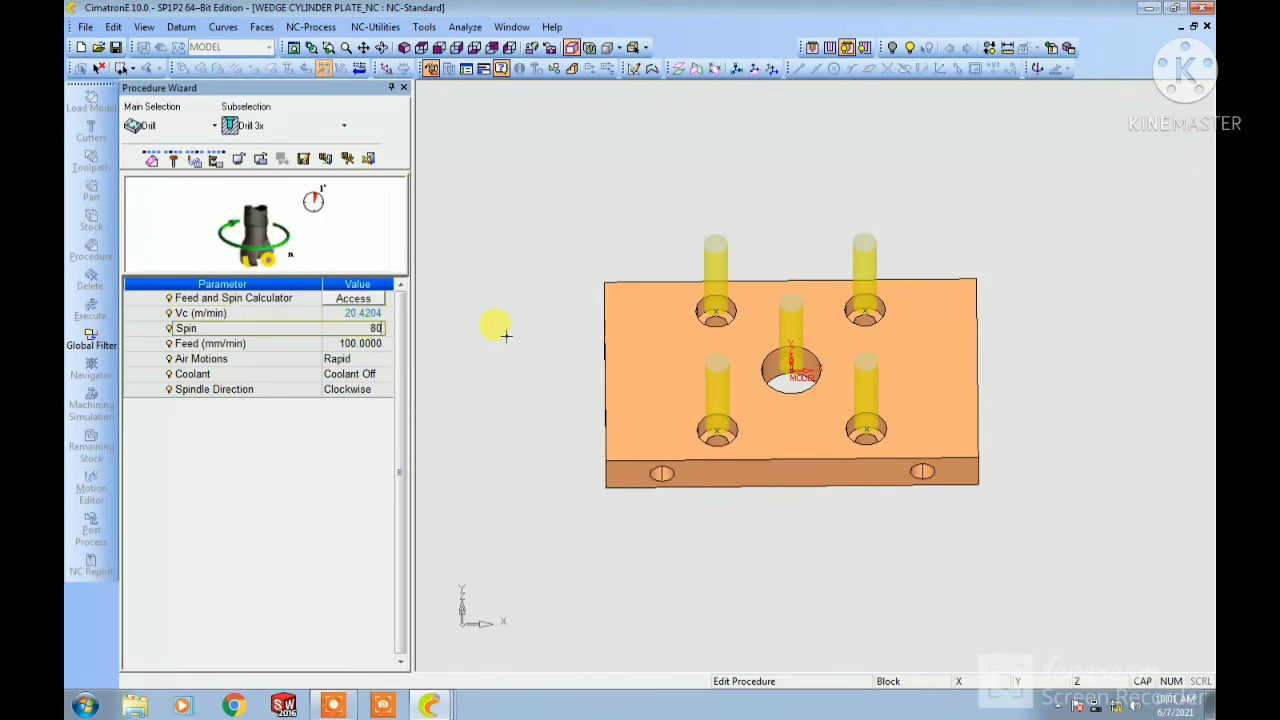
text(0)
key(Return)
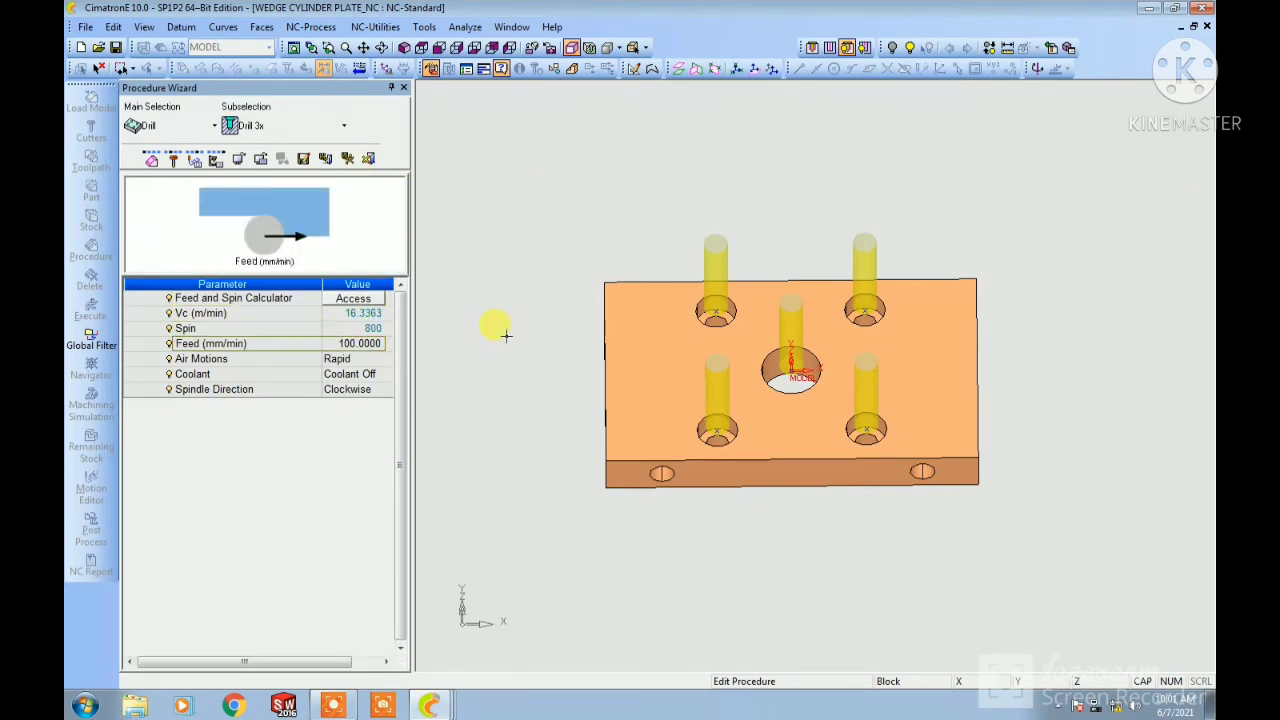
click(347, 158)
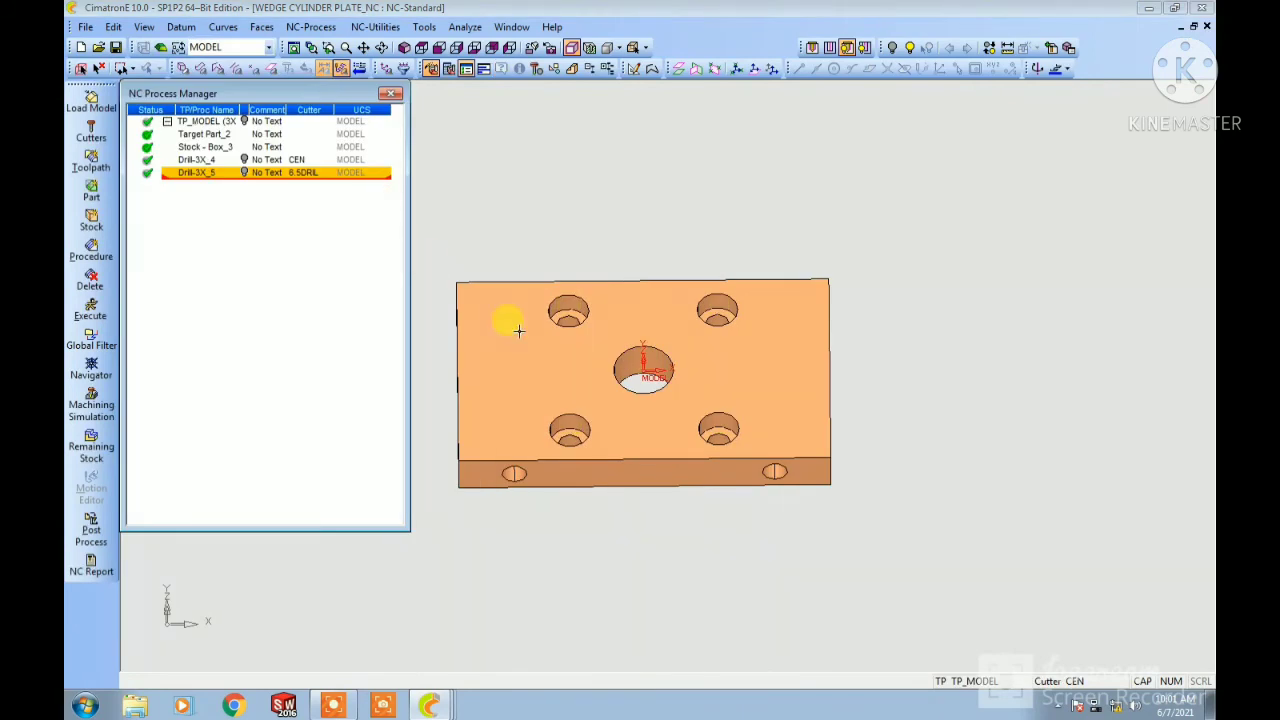
Step: Measure the diameter of the large central hole on the plate's top face
click(1007, 49)
click(1073, 120)
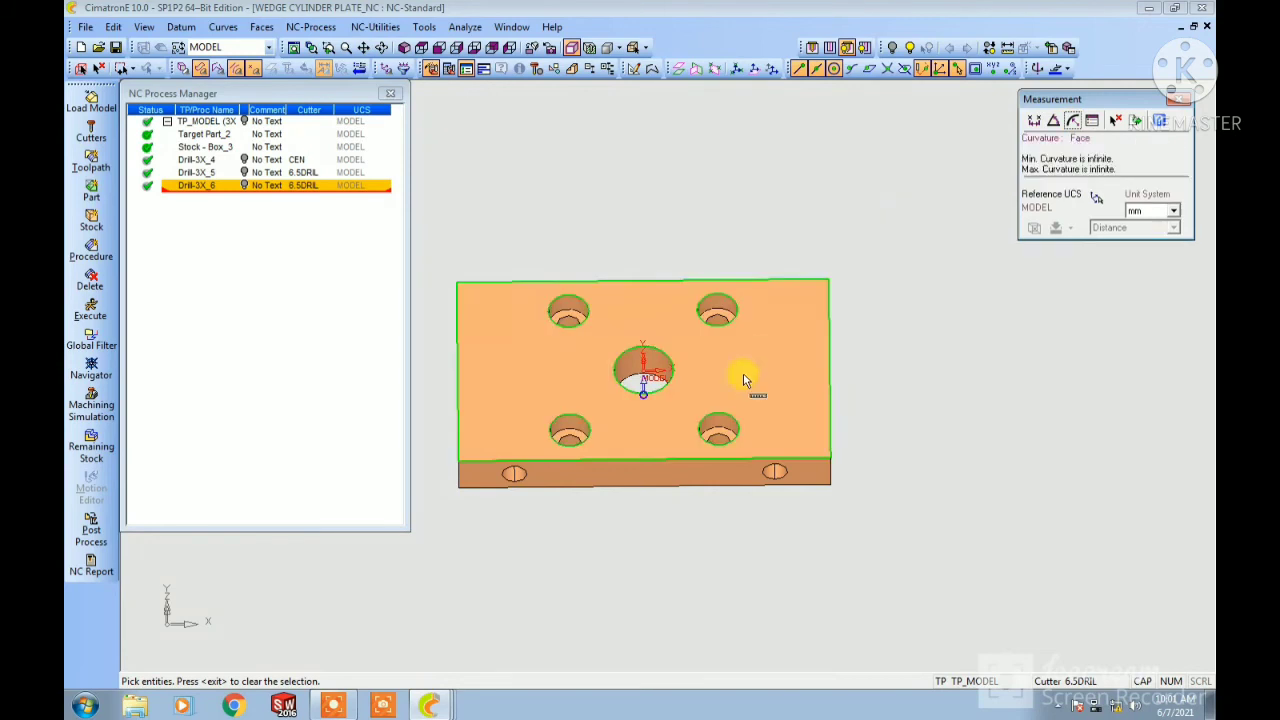
click(667, 360)
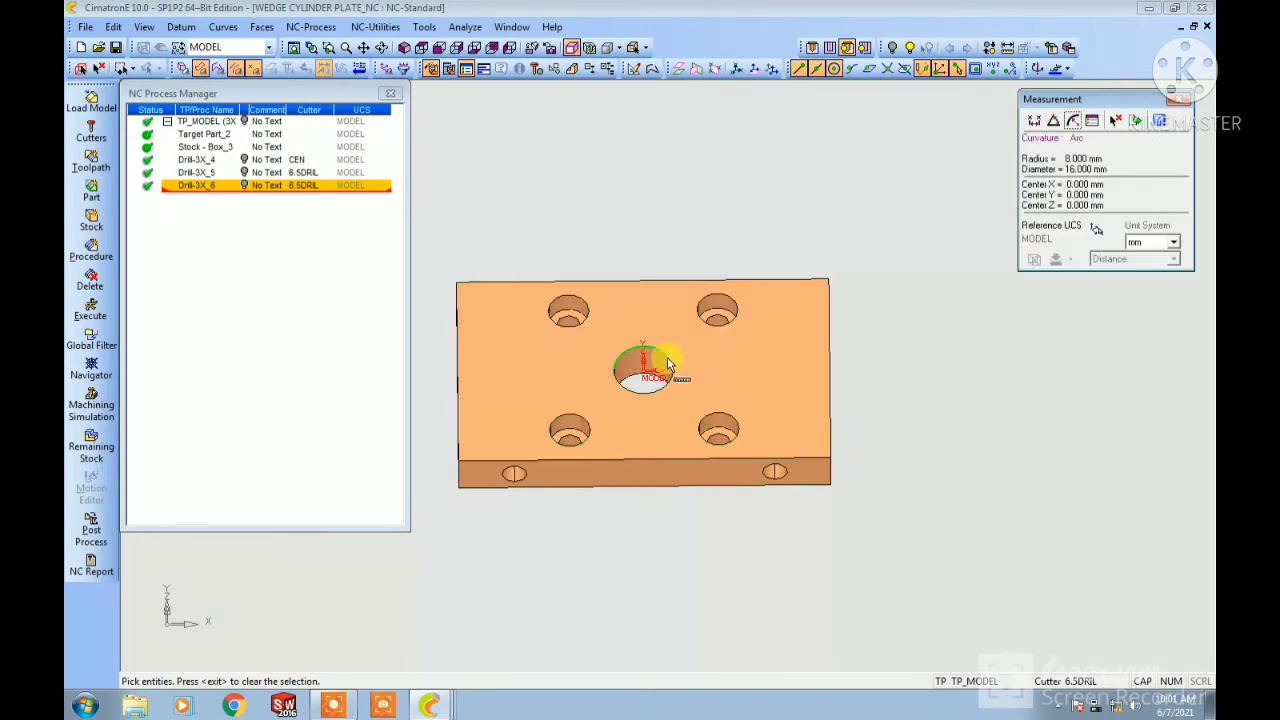
click(1179, 99)
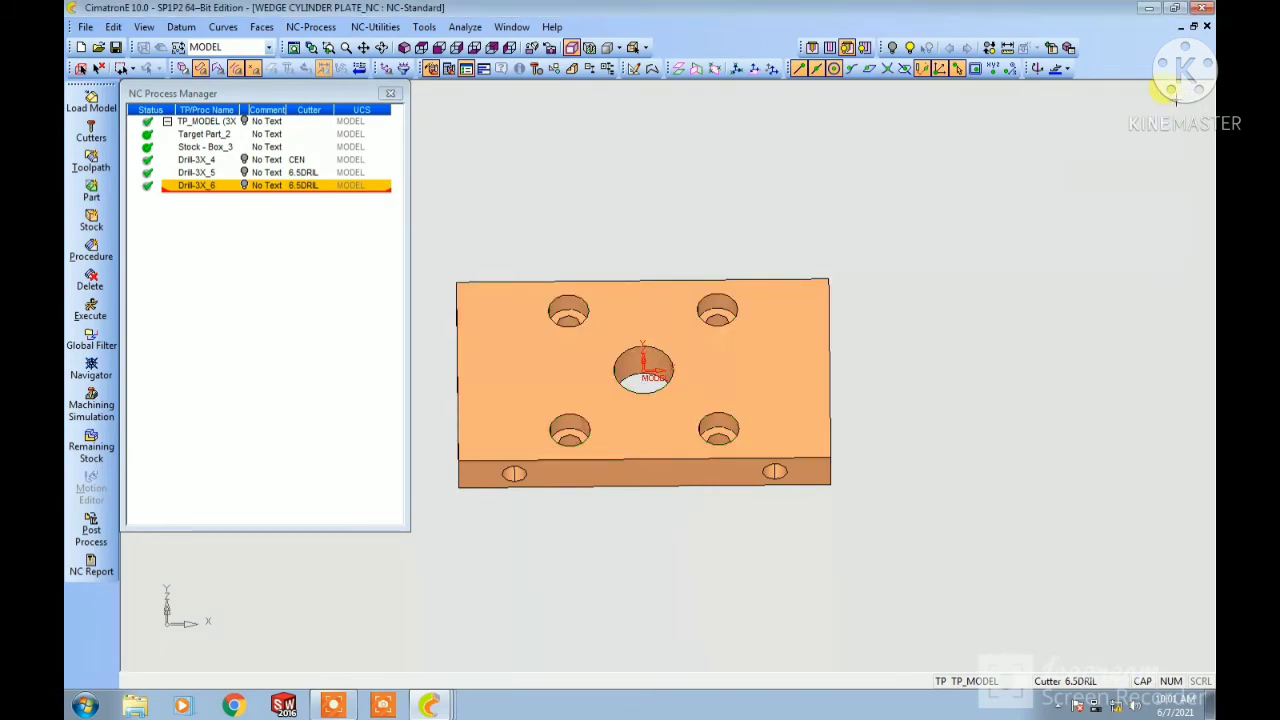
Step: Edit the newly copied procedure and create a Milling cutter named 8FT with a Flat tip and diameter 8 for it
double_click(211, 192)
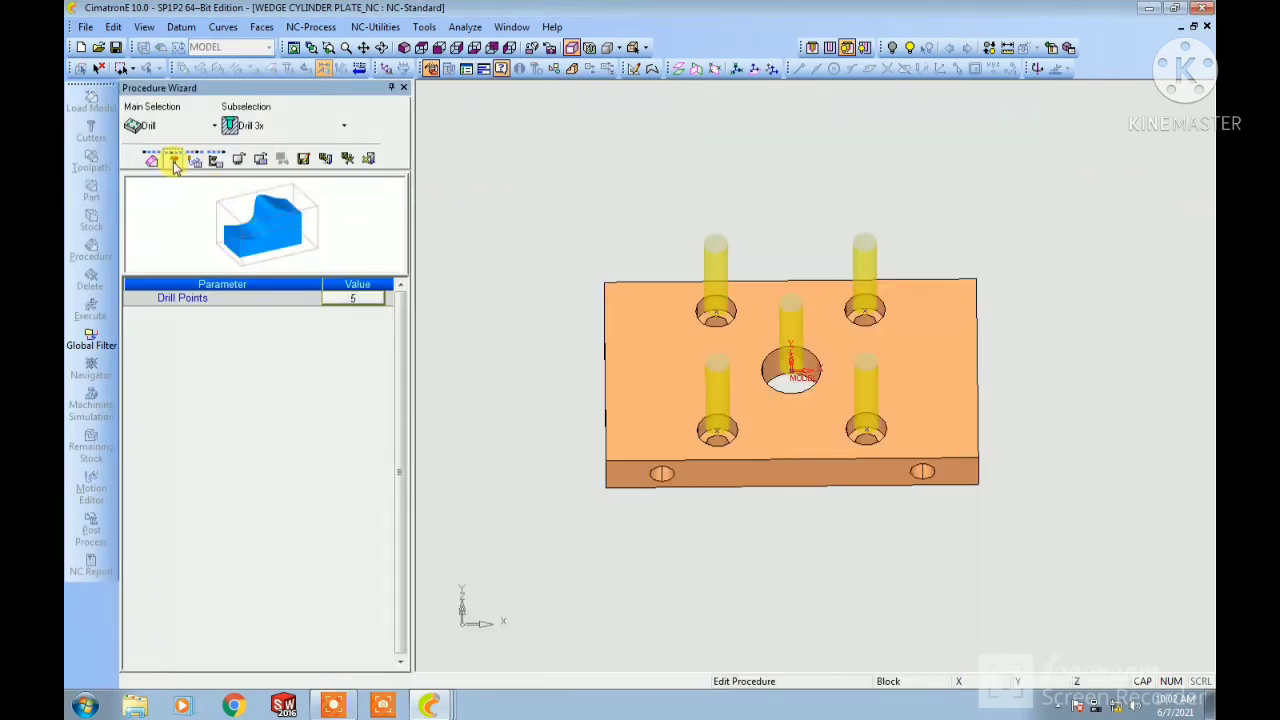
click(170, 162)
click(224, 123)
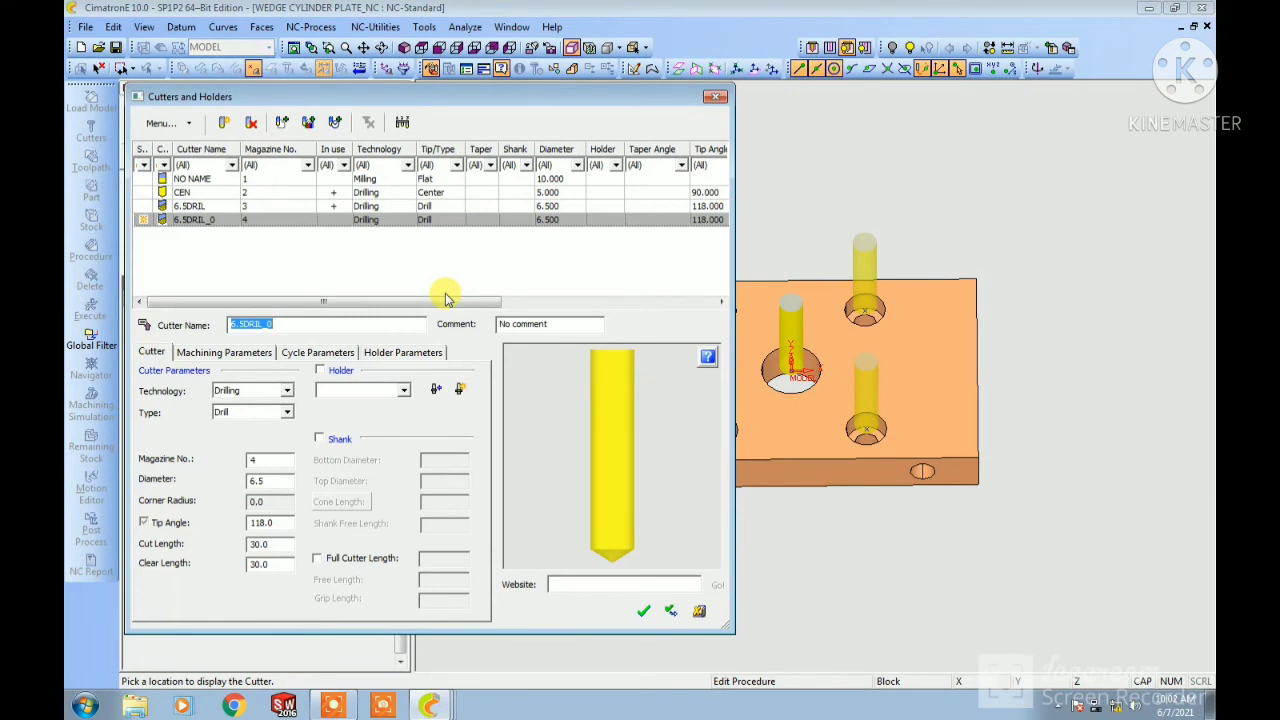
text(8FT)
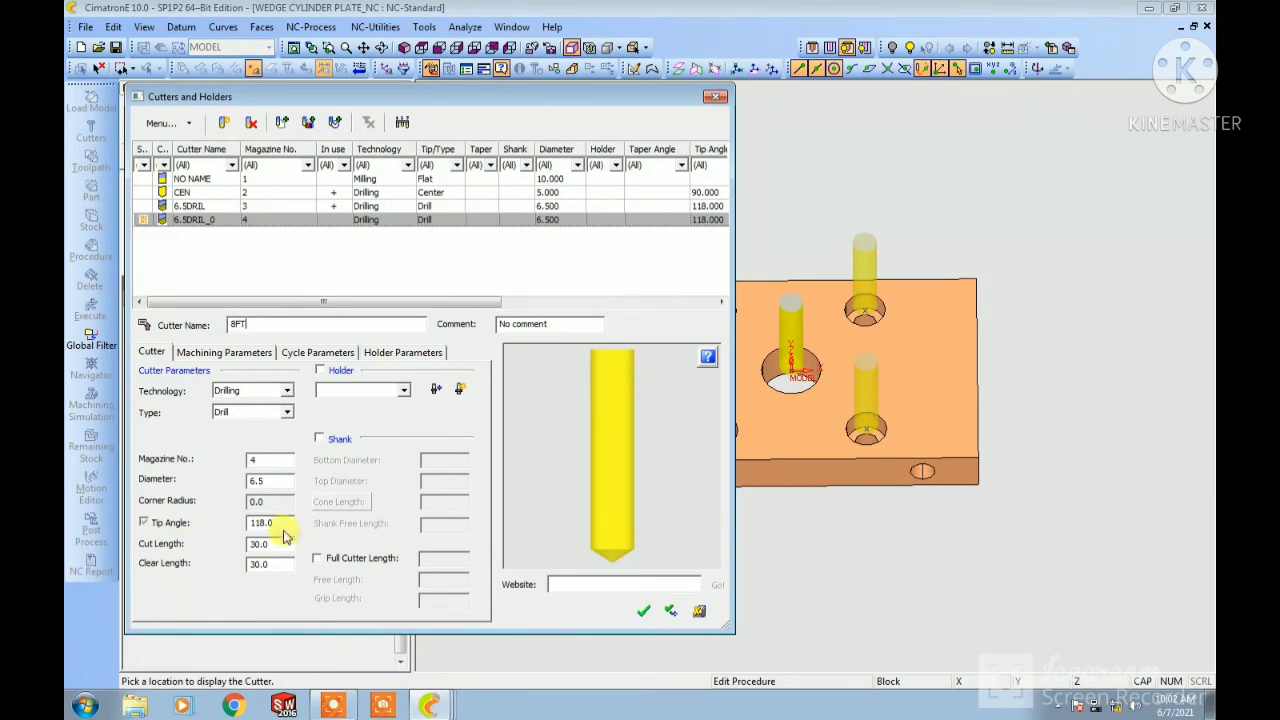
click(258, 392)
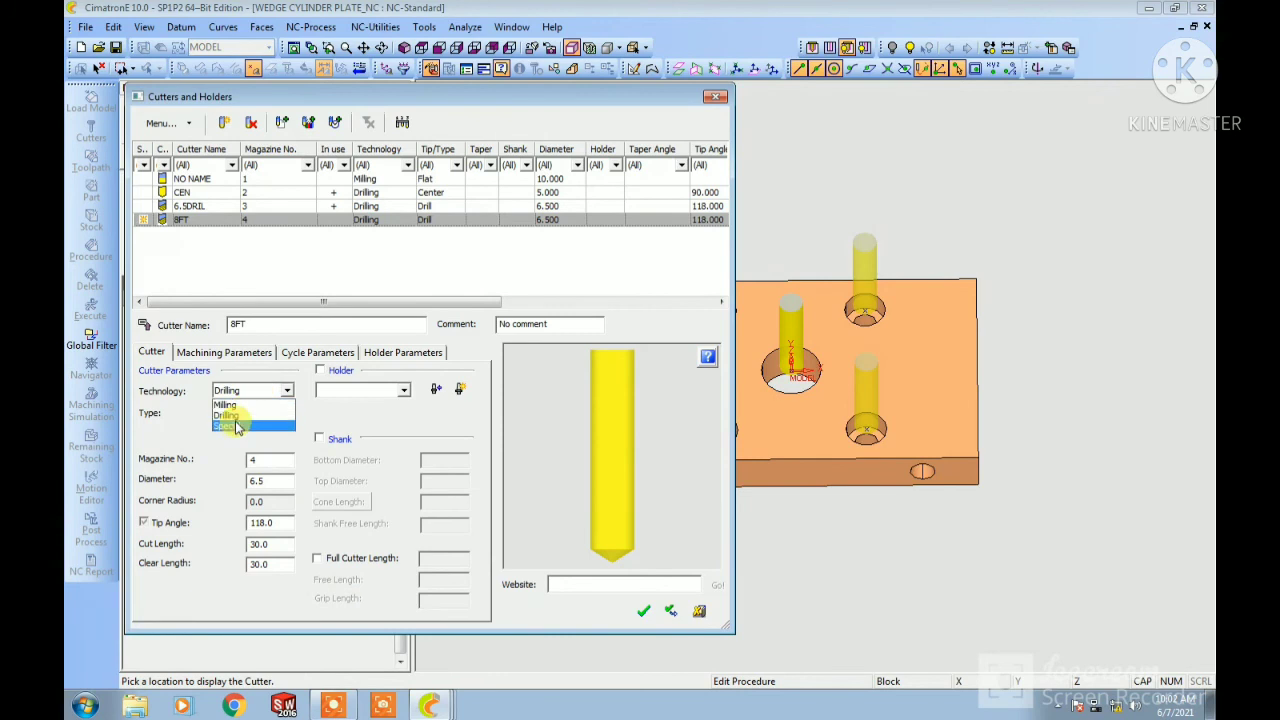
click(226, 404)
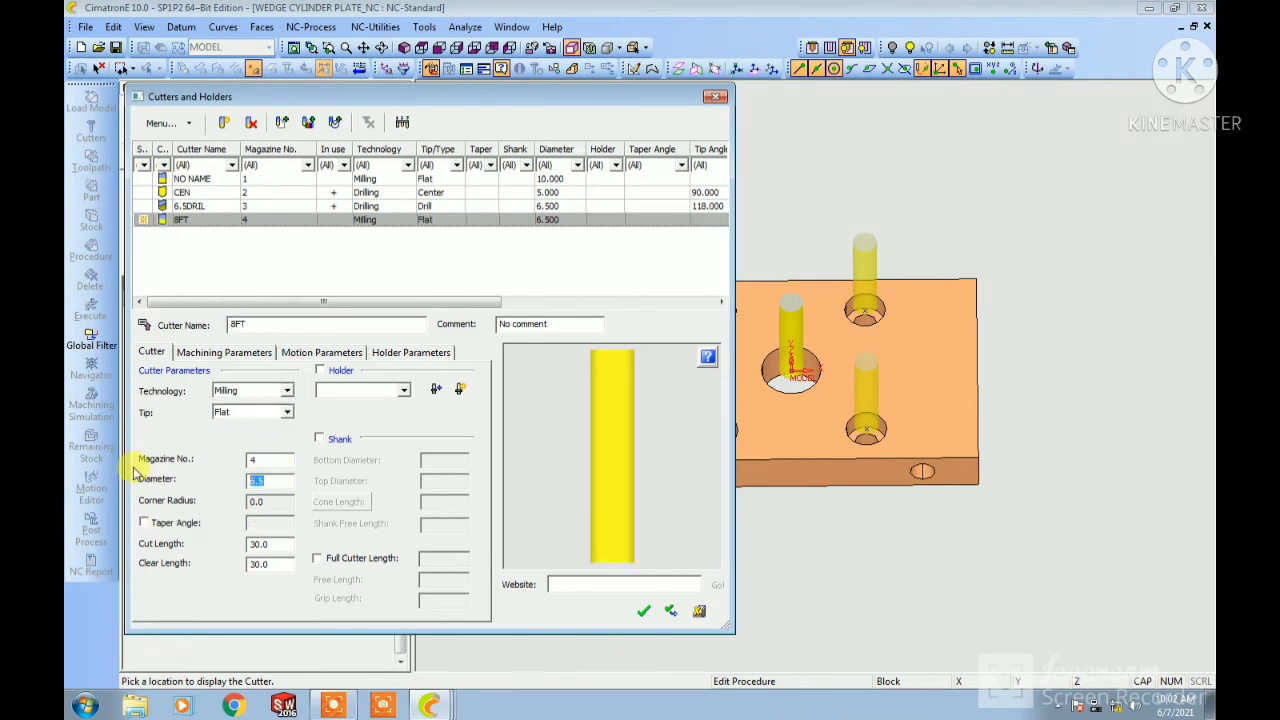
text(8)
click(643, 610)
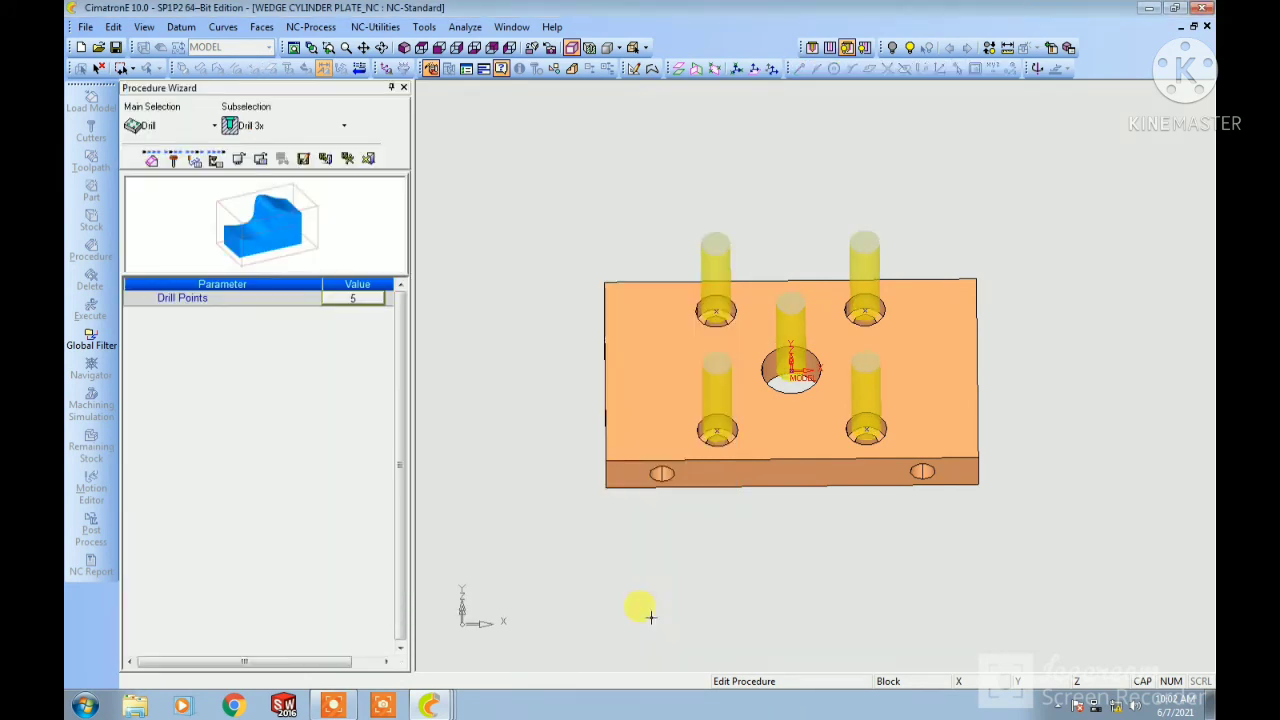
Step: Change the copied procedure's technology from drilling to Volume Milling with the Rough Spiral strategy
click(171, 127)
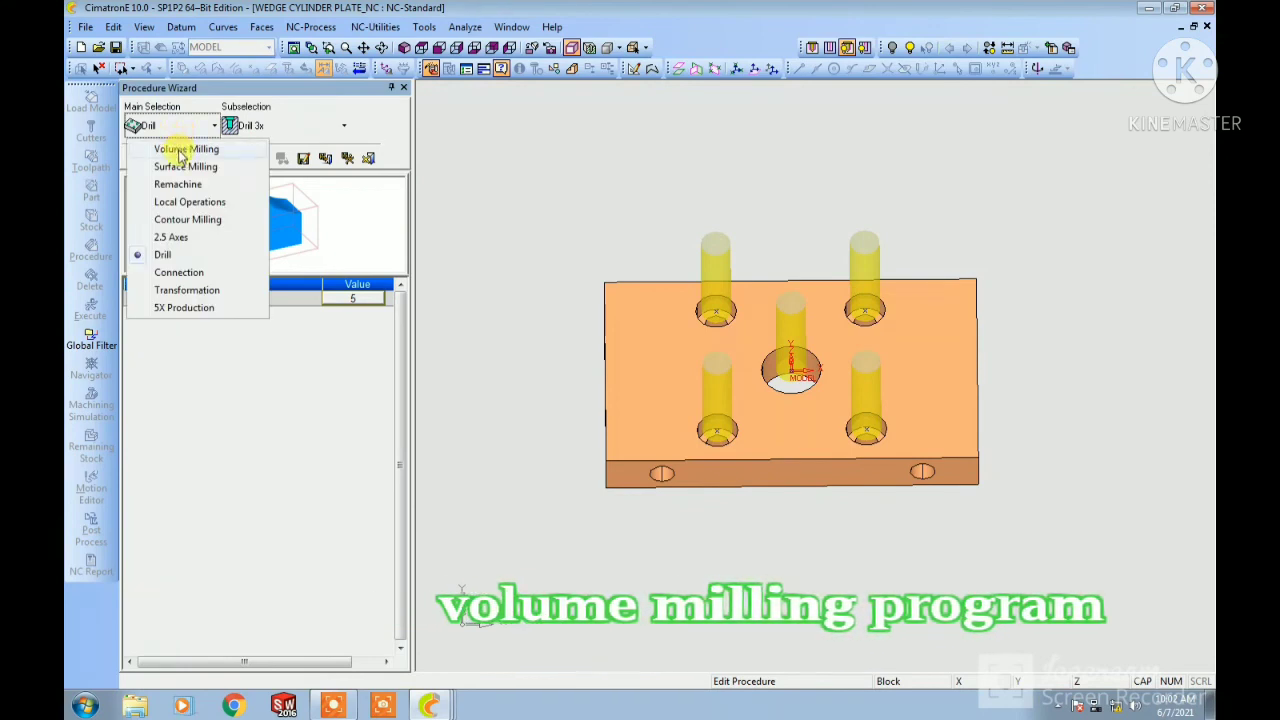
click(171, 148)
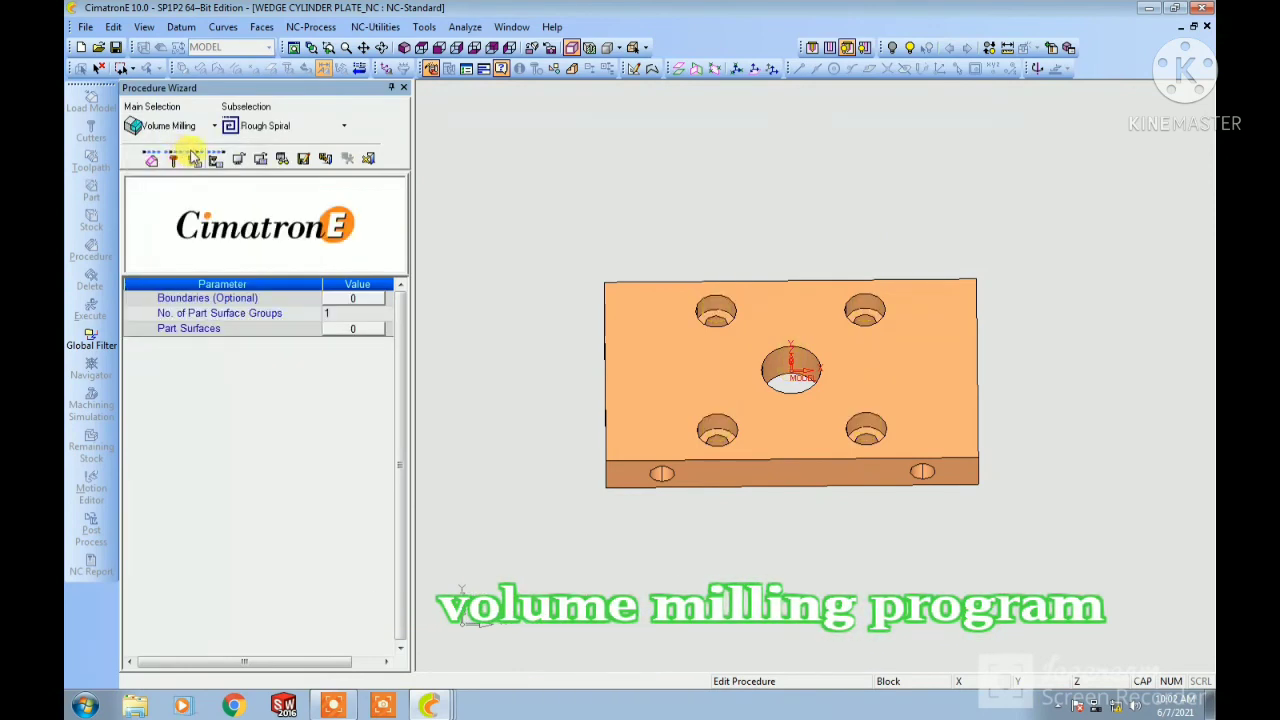
click(325, 128)
click(309, 151)
Step: Select all faces of the plate as the part surfaces of the rough spiral procedure
click(354, 329)
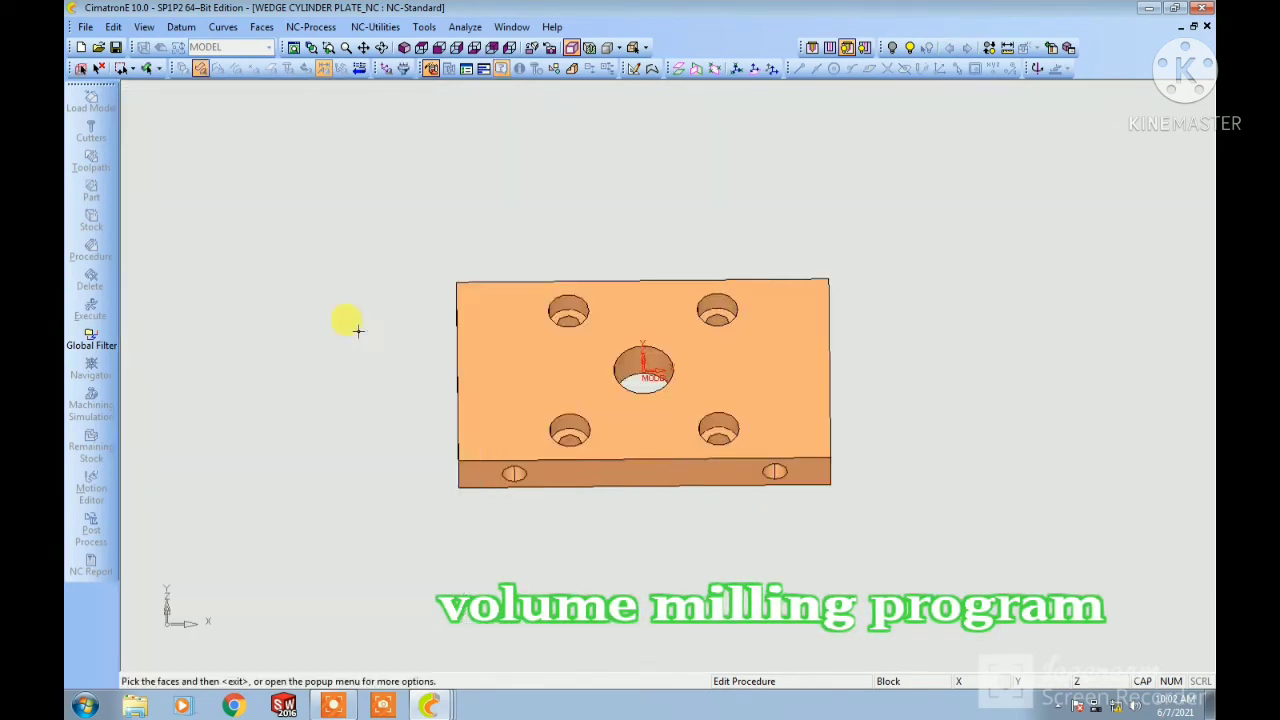
drag(380, 235, 905, 525)
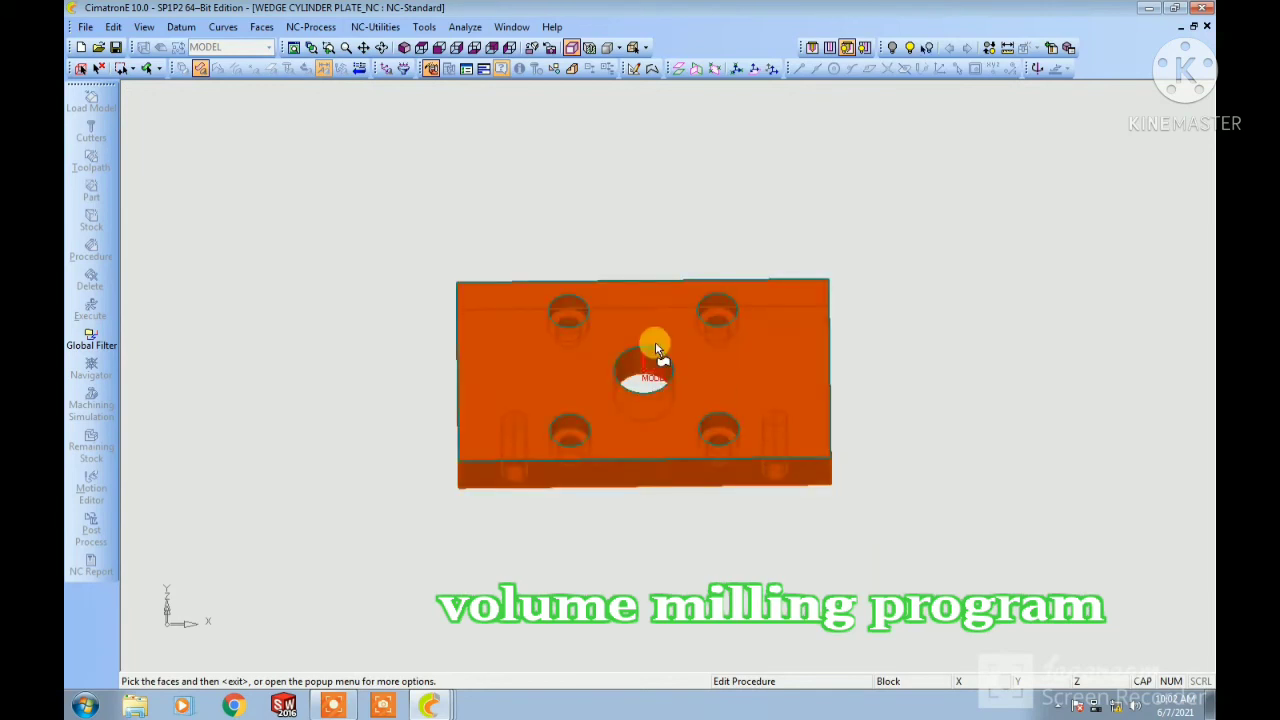
right_click(507, 234)
click(545, 367)
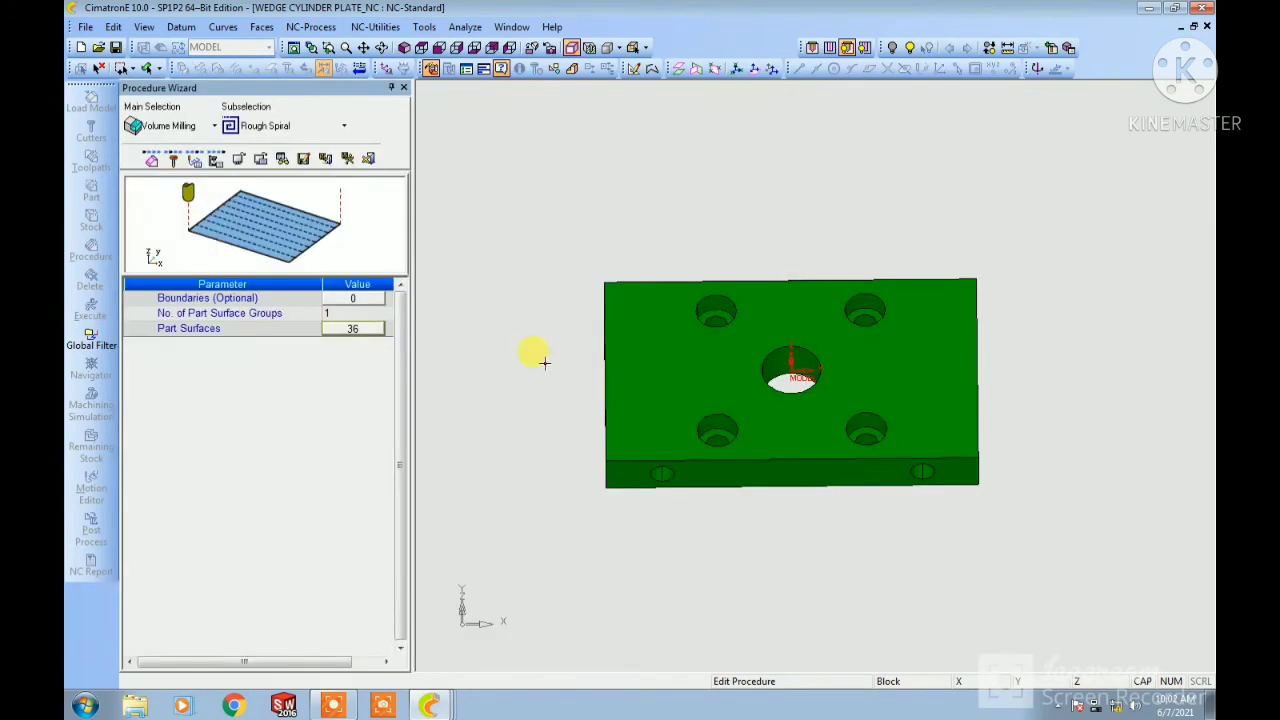
Step: Define the top edges of the four corner counterbores as the procedure's boundary contours and accept them
click(355, 298)
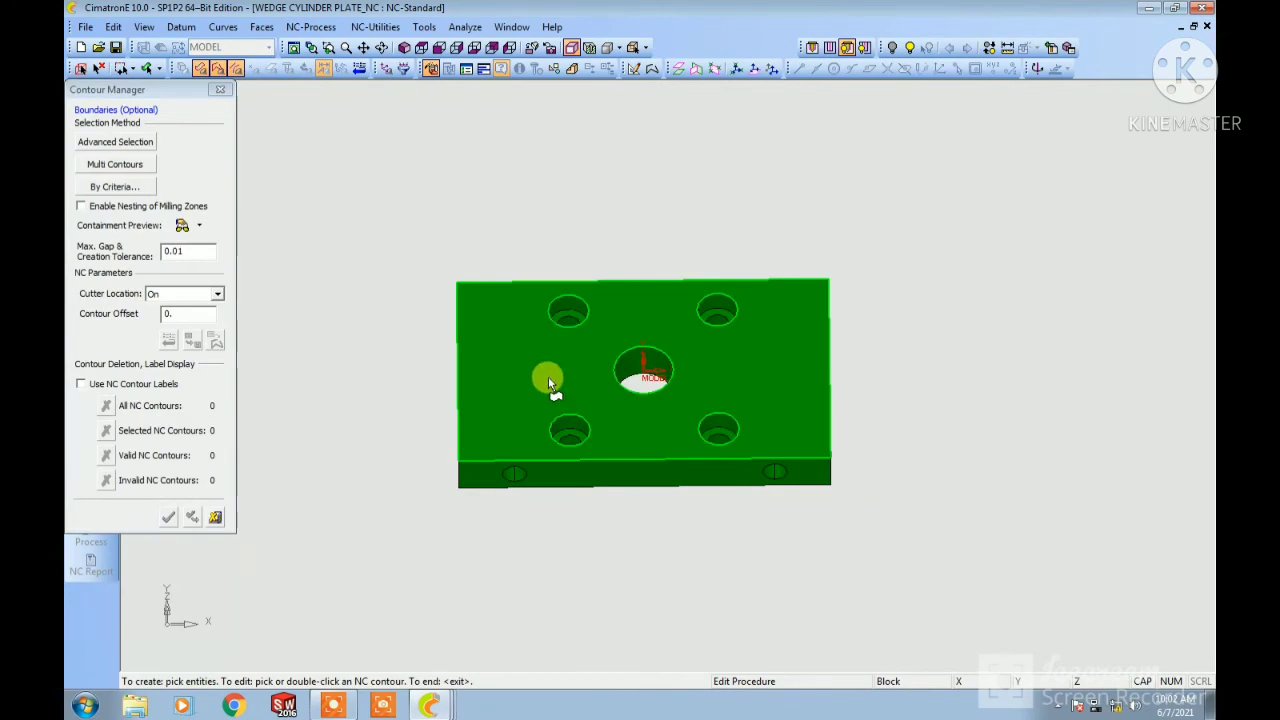
click(641, 360)
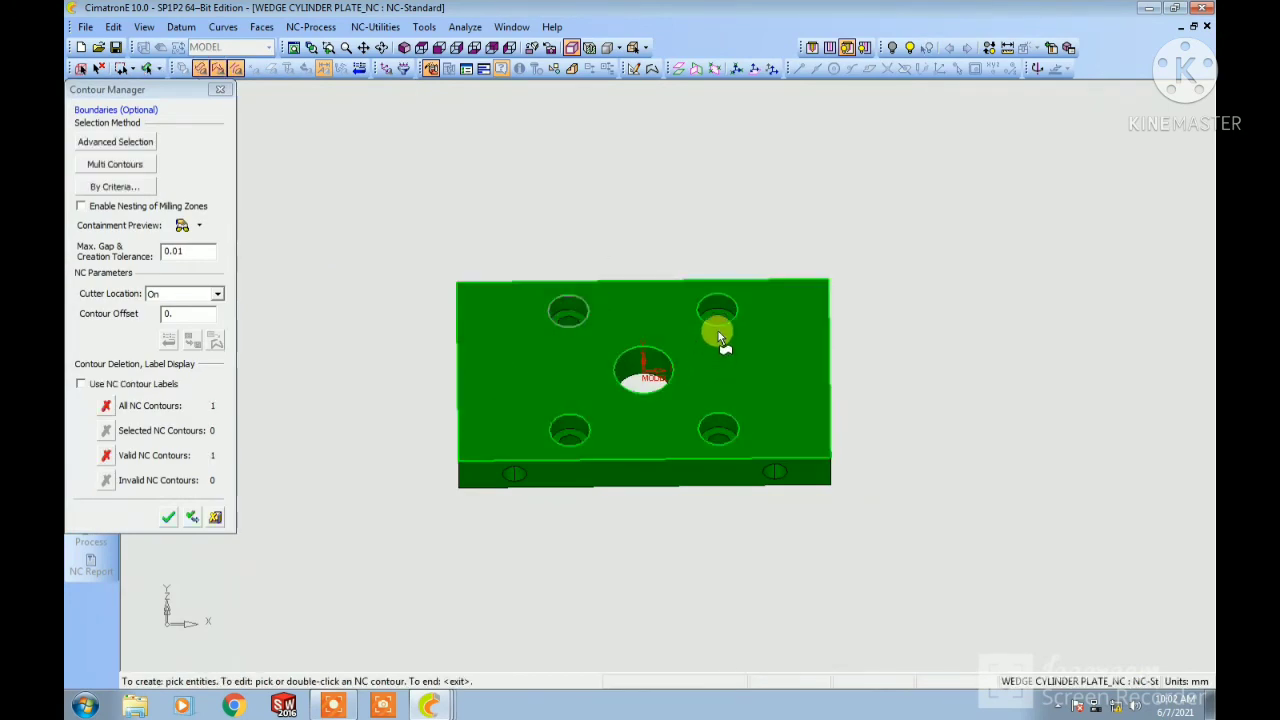
click(716, 328)
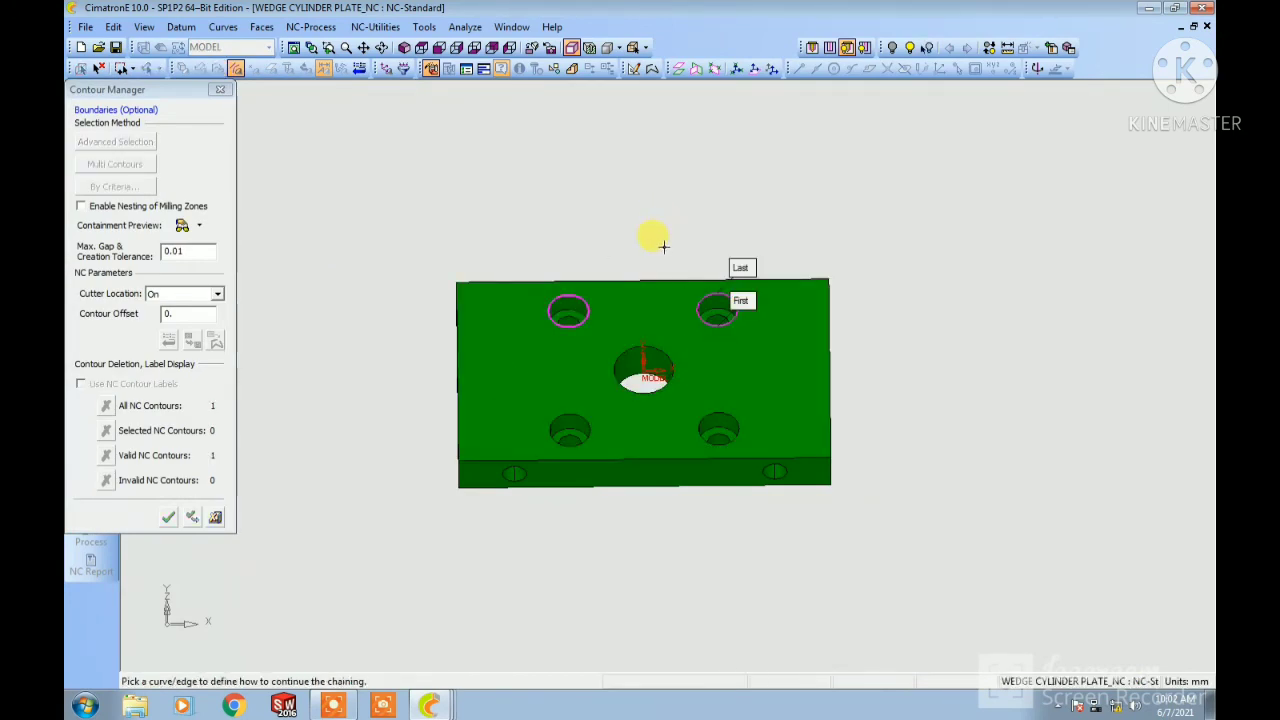
click(582, 442)
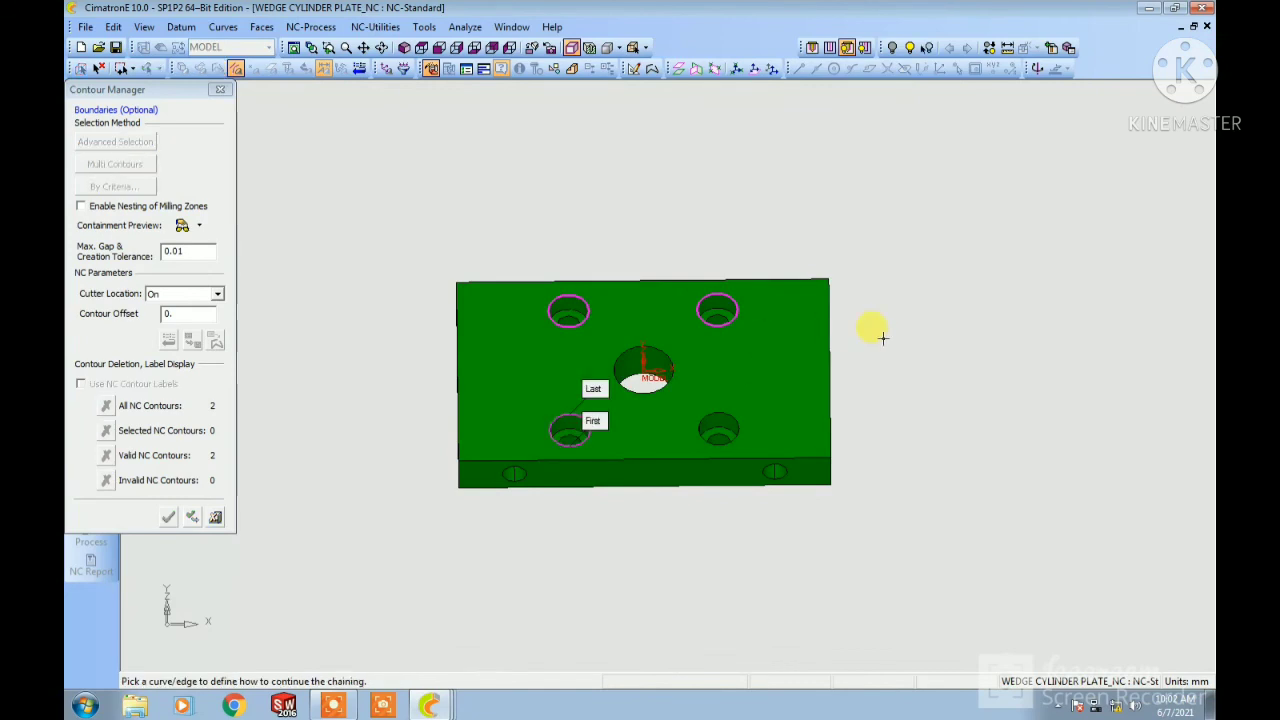
click(732, 439)
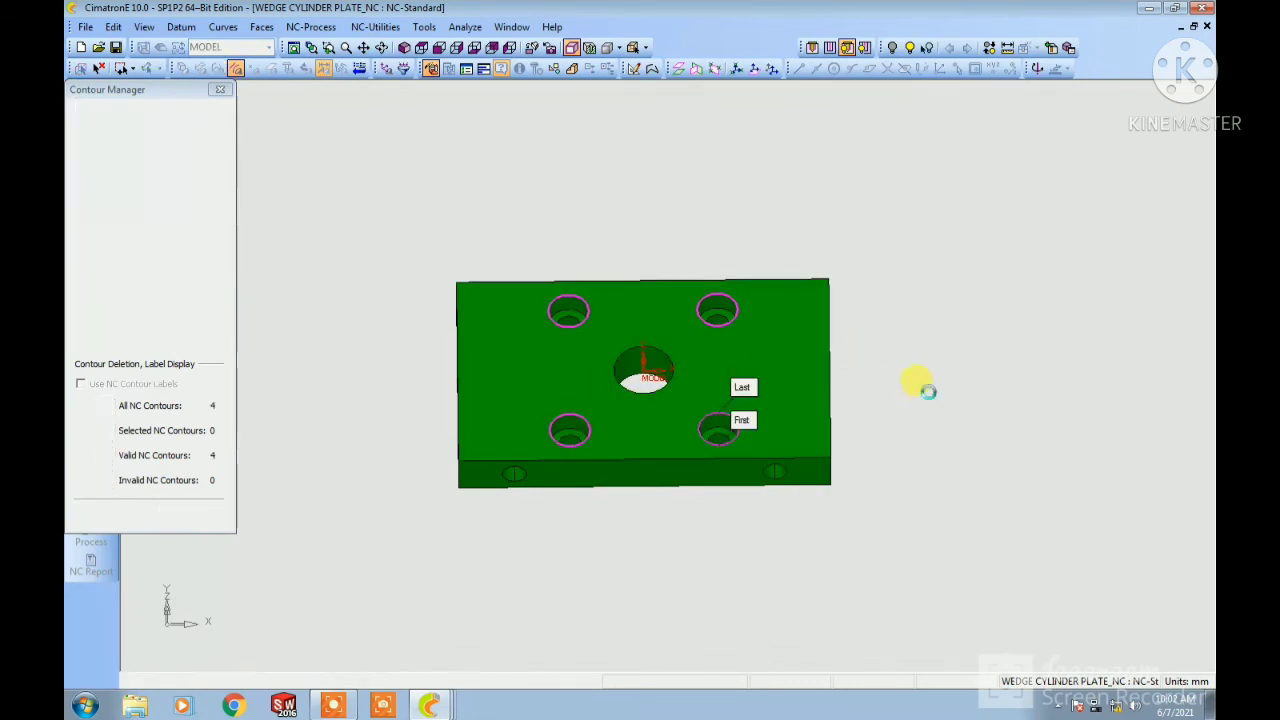
right_click(607, 260)
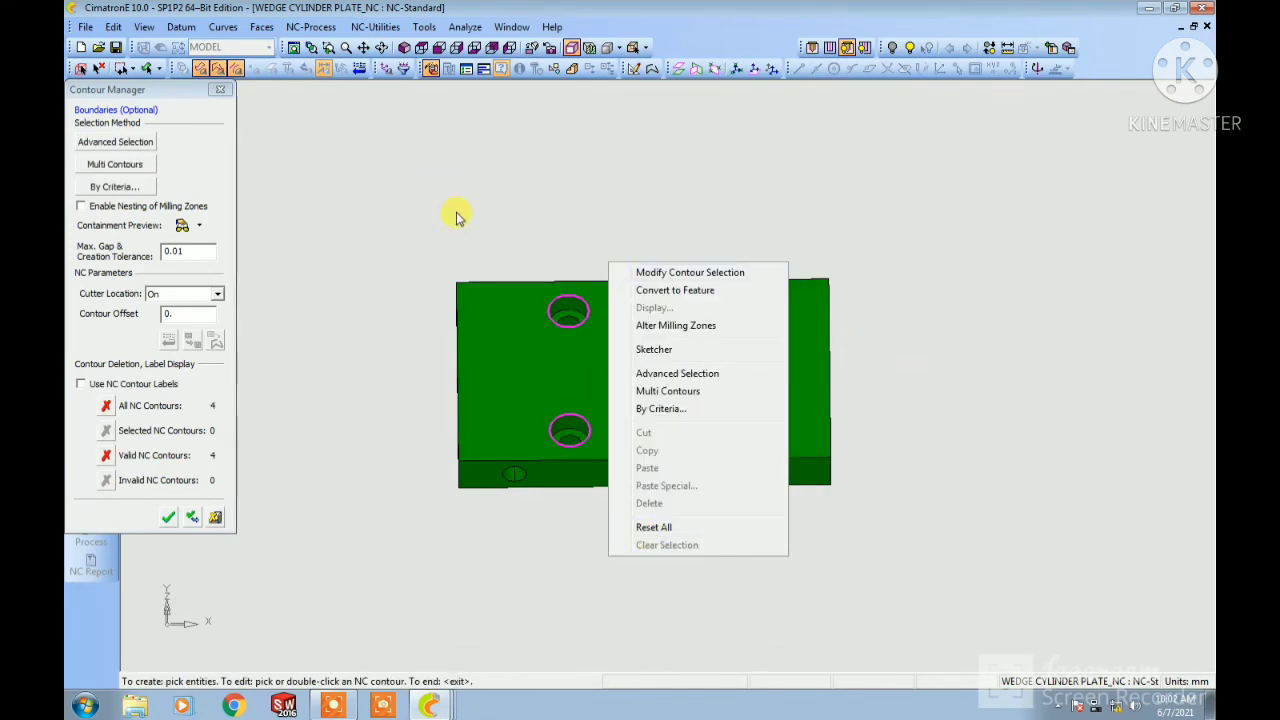
click(524, 243)
middle_click(510, 254)
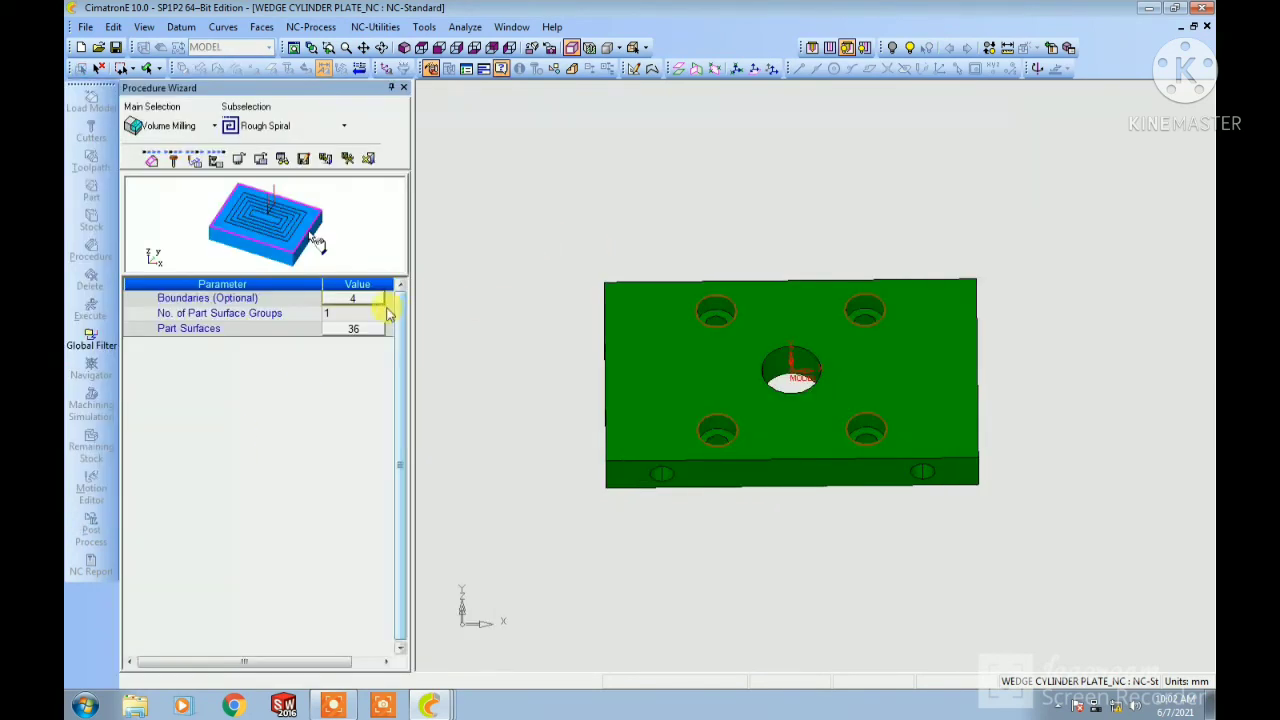
Step: Set the procedure's internal clearance to Optimized with an Additional Safety Z of 1
click(194, 161)
click(369, 344)
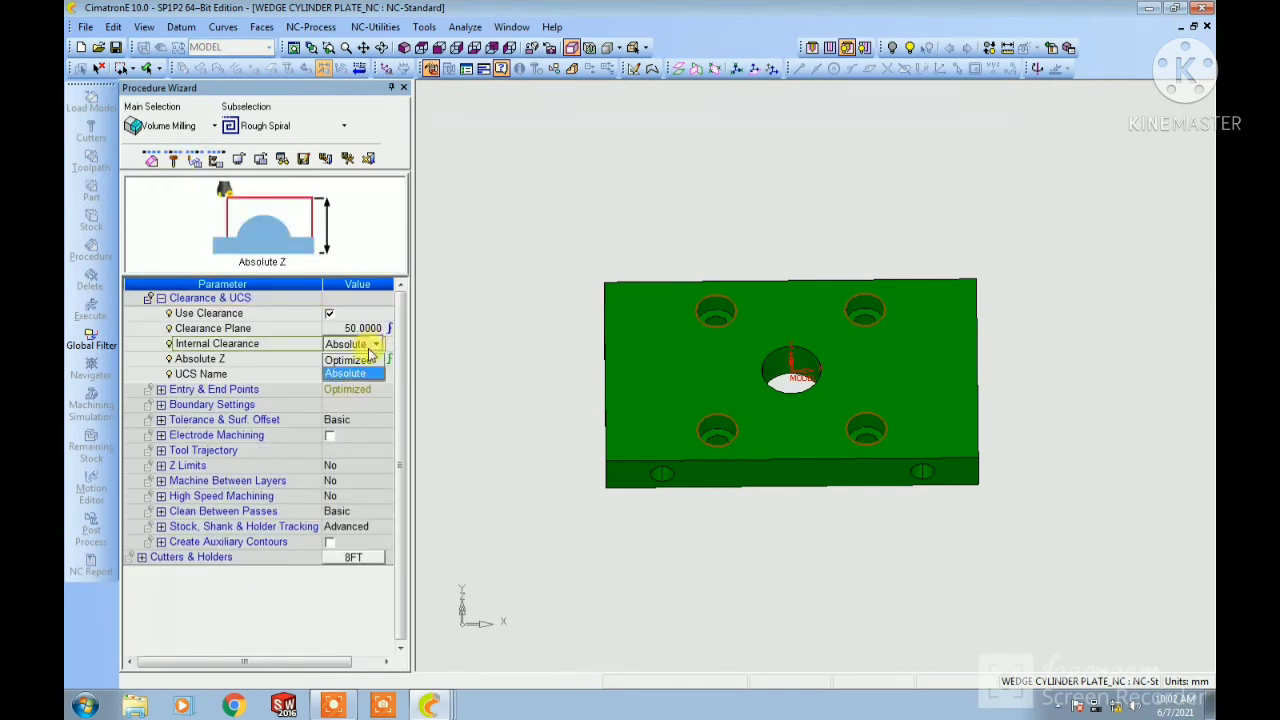
click(350, 358)
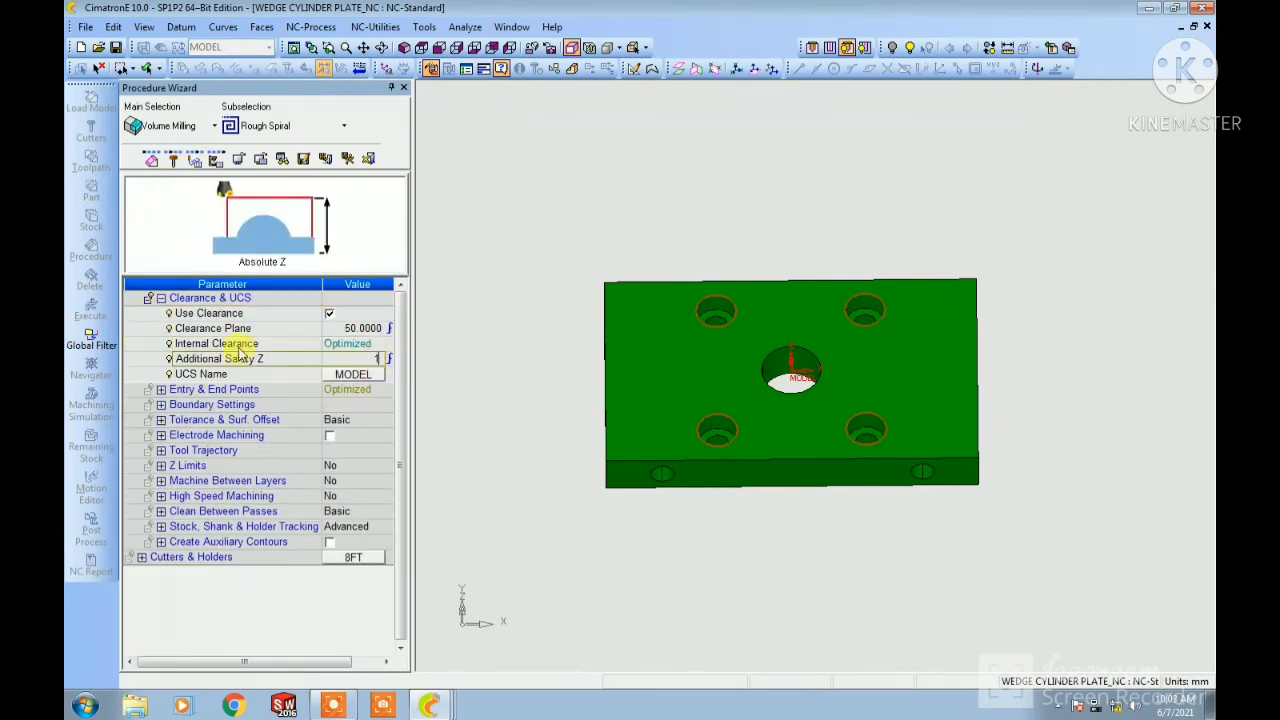
click(318, 314)
click(161, 298)
Step: Set the ramp angle for the entry and end points to 0.5
click(161, 313)
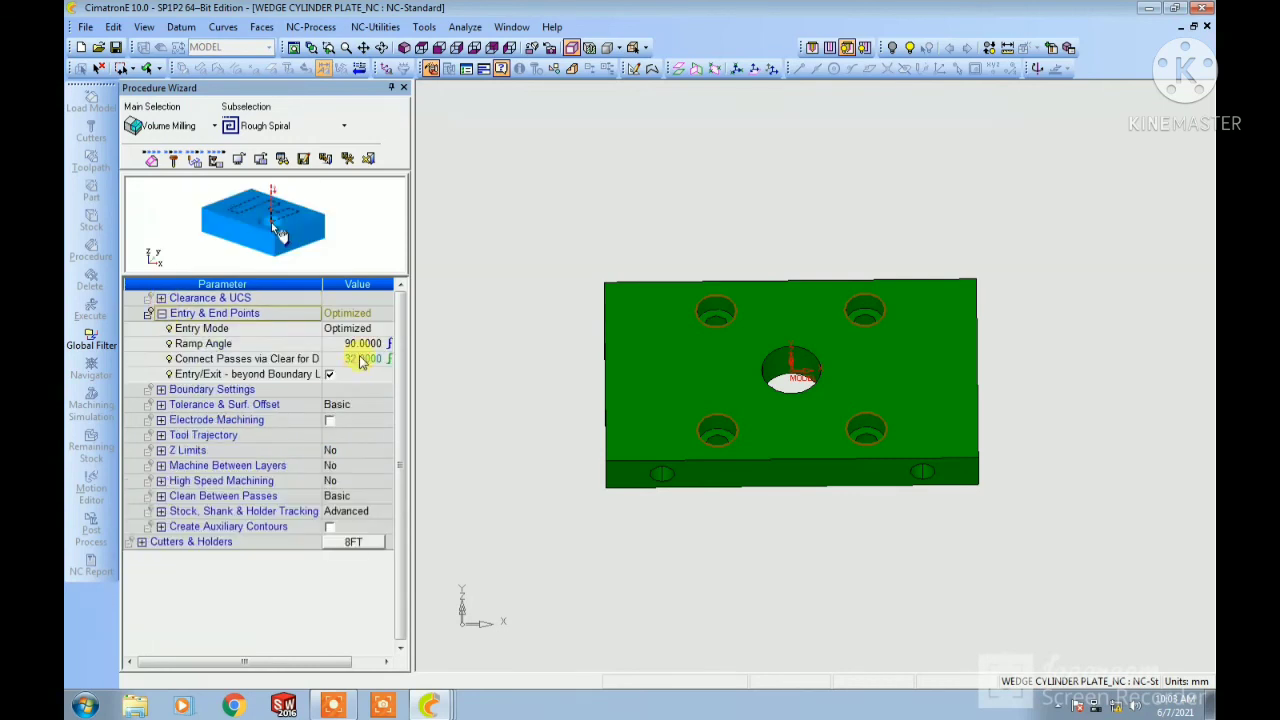
click(205, 343)
text(.5)
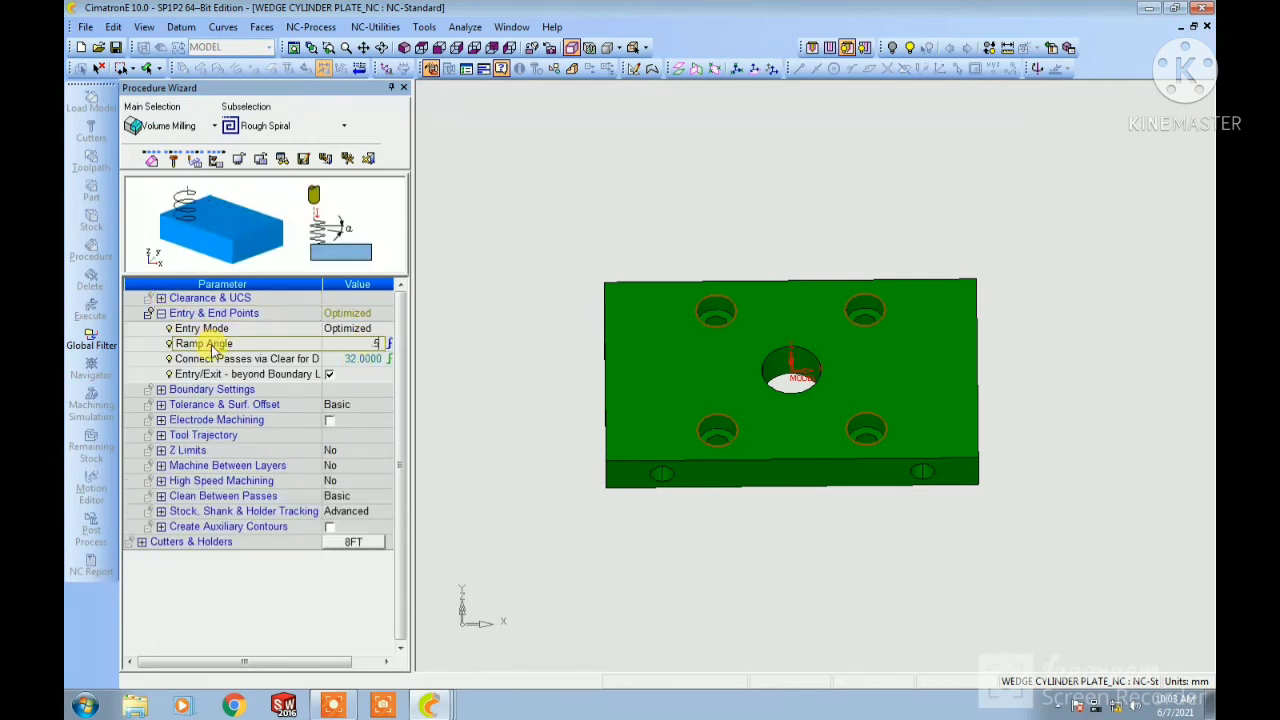
key(Return)
click(161, 313)
Step: Check the surface tolerance and offset parameters, and set the tool trajectory's cutting mode to Mixed
click(161, 328)
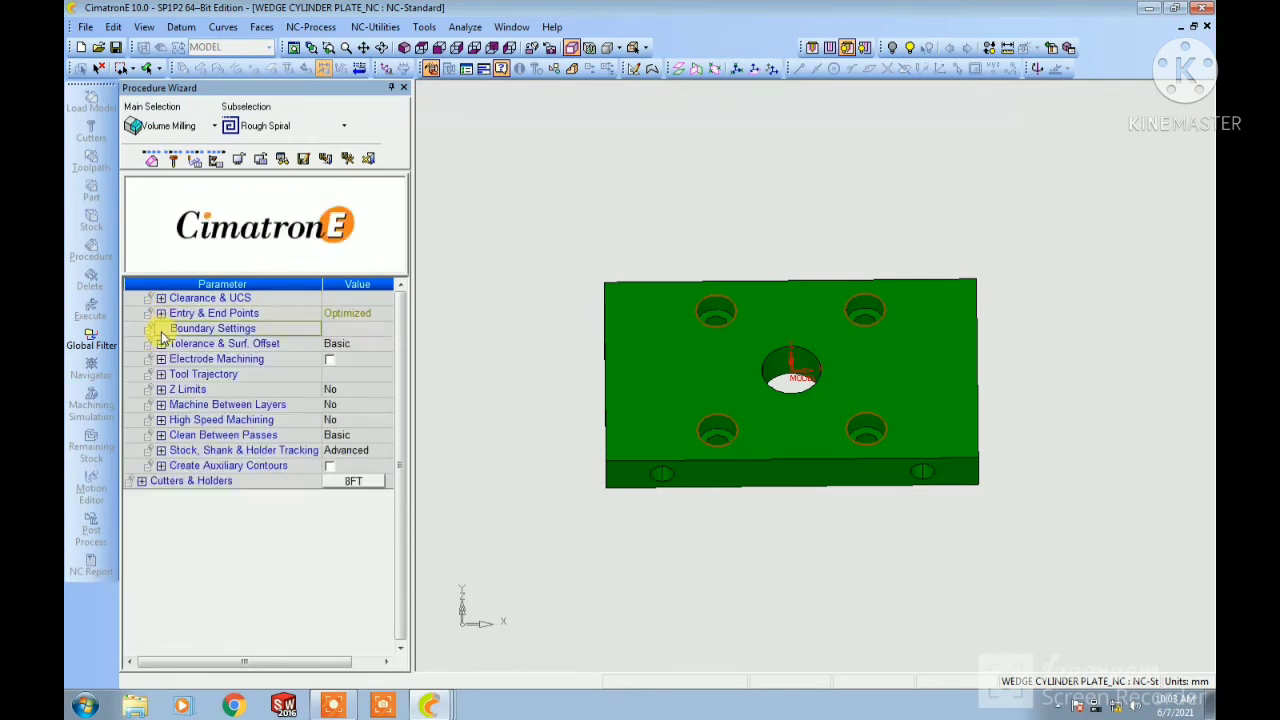
click(161, 328)
click(161, 343)
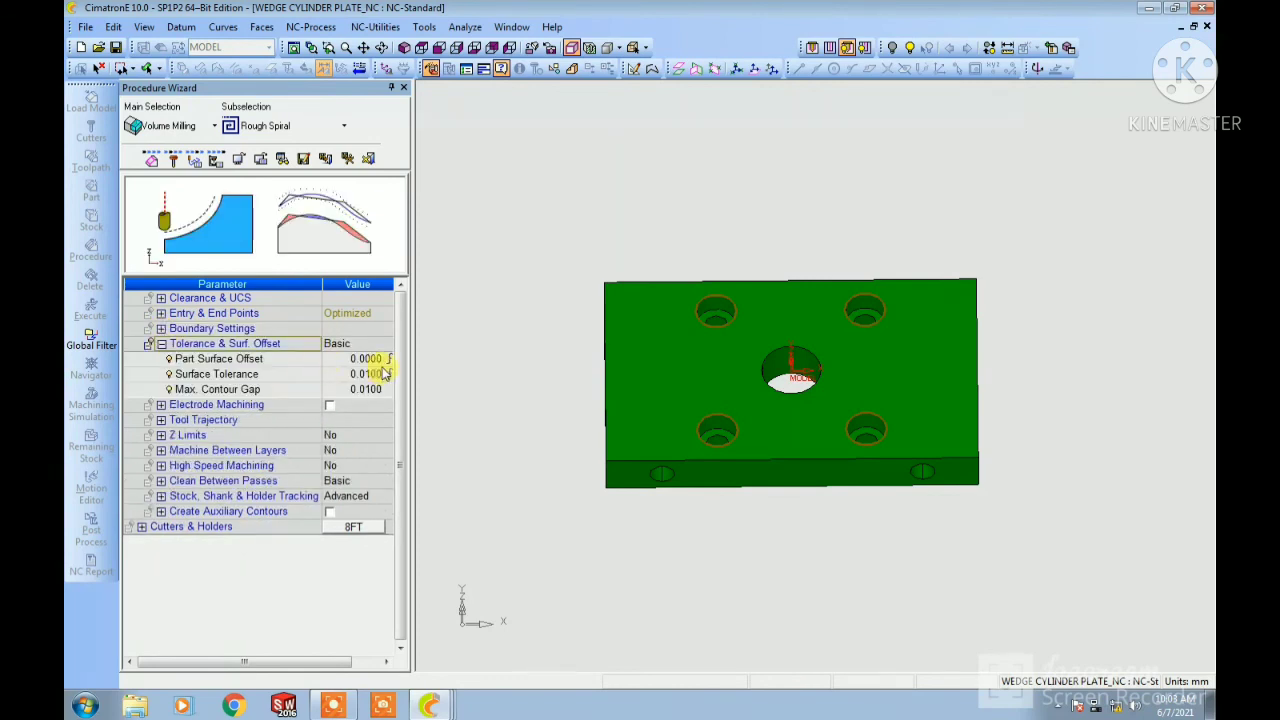
click(161, 343)
click(161, 374)
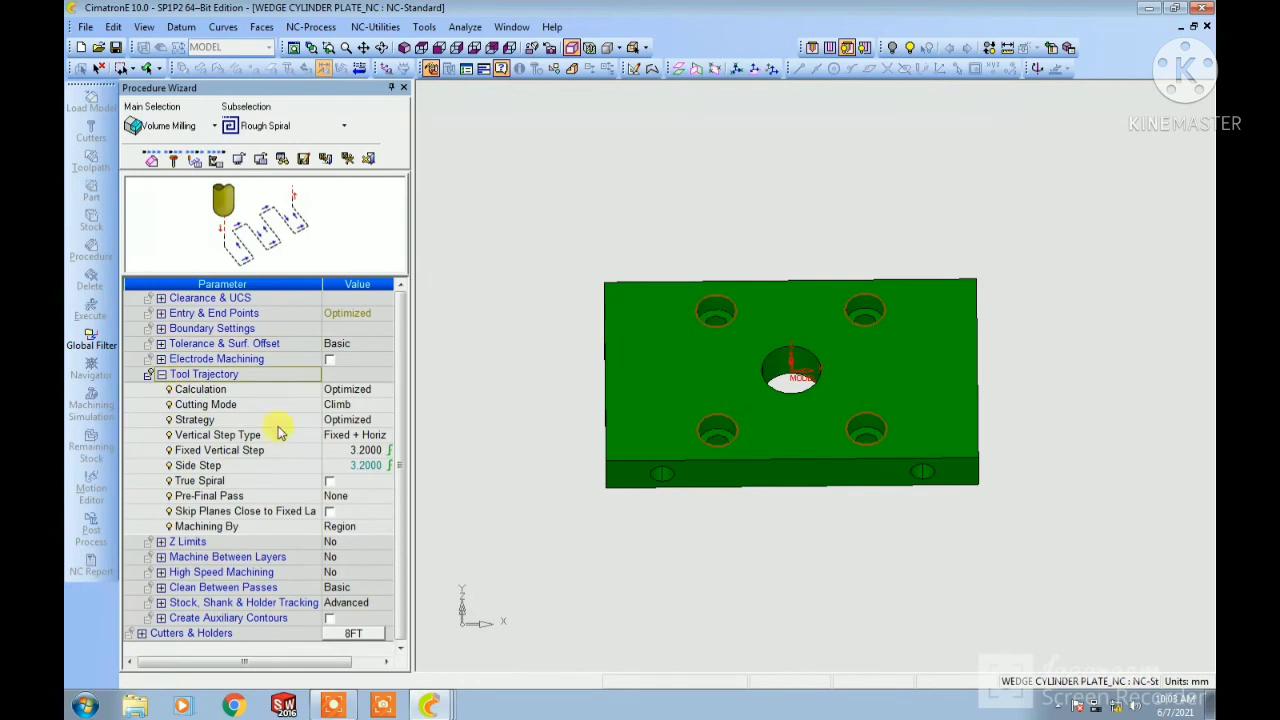
click(362, 405)
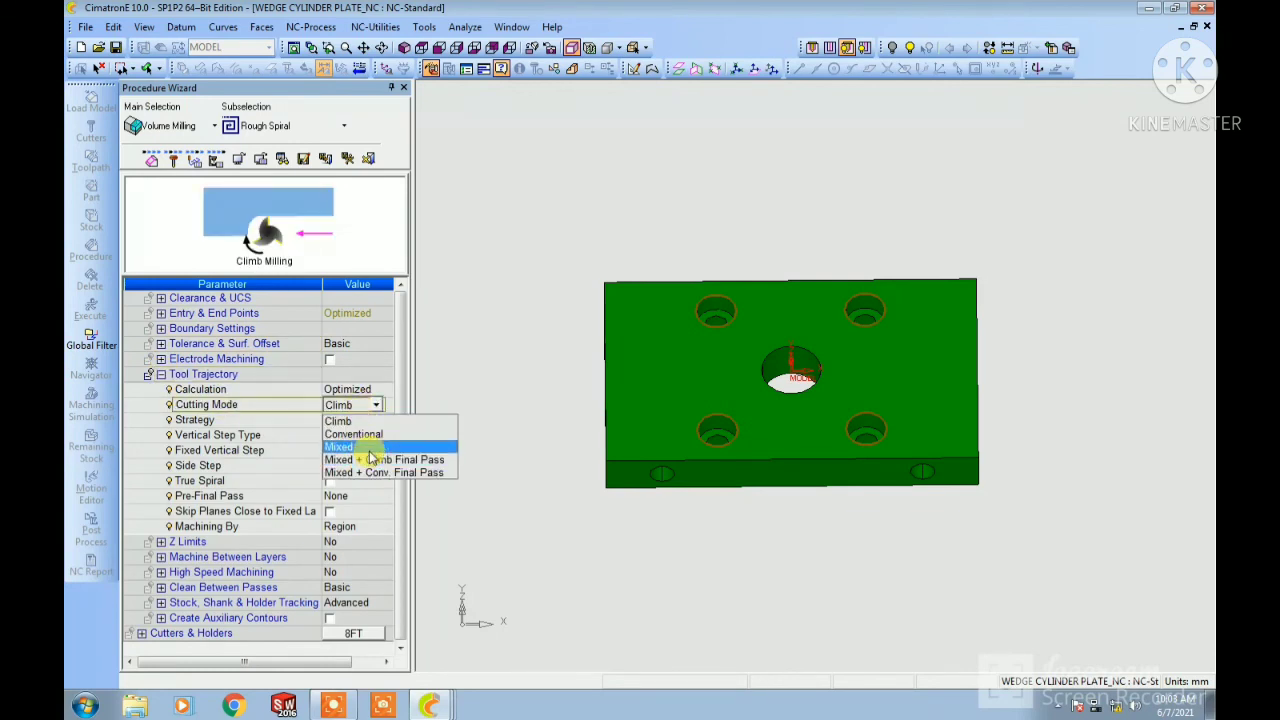
click(369, 448)
Step: Set the fixed vertical step to 0.2 and the side step to 4, and enable True Spiral
click(363, 450)
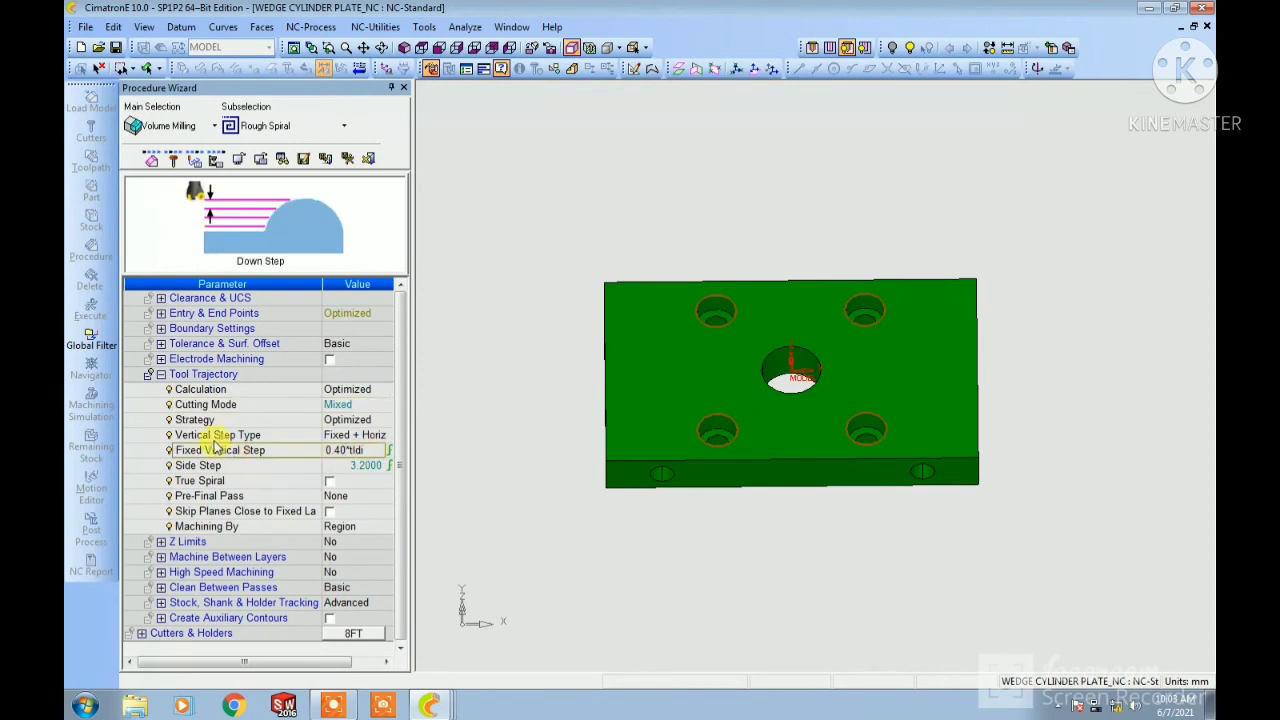
click(370, 451)
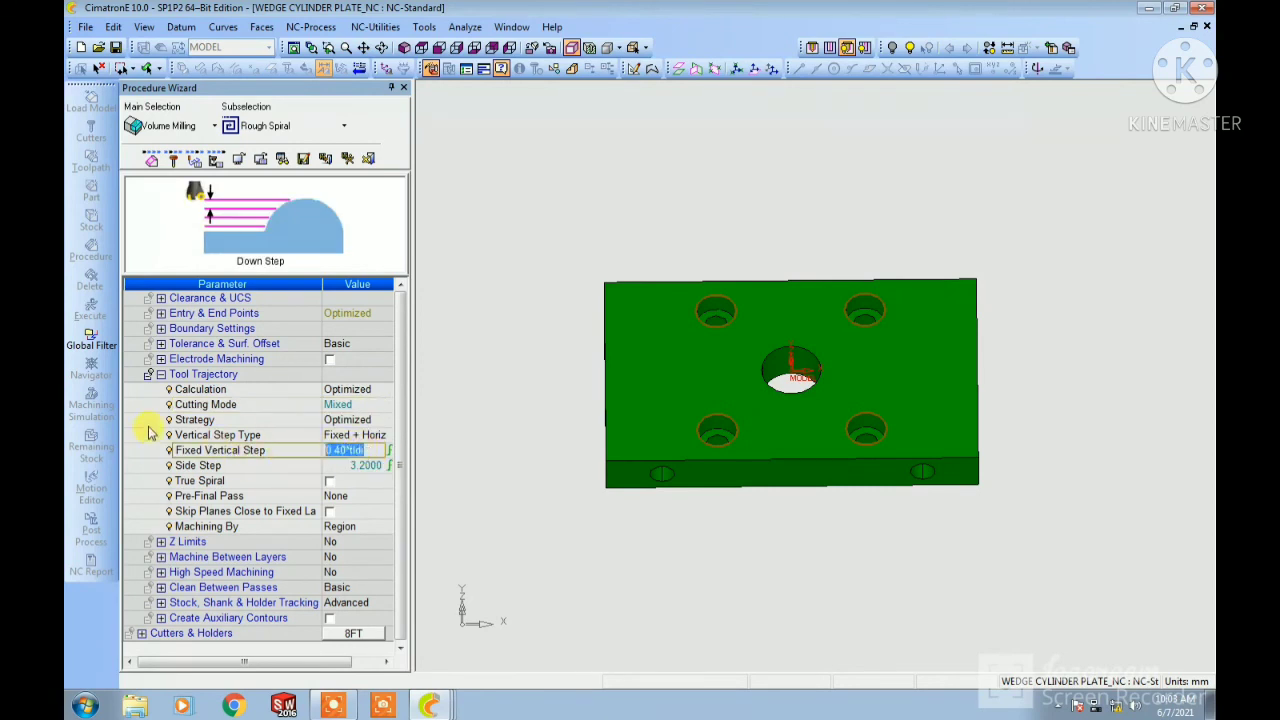
text(0.2)
key(Return)
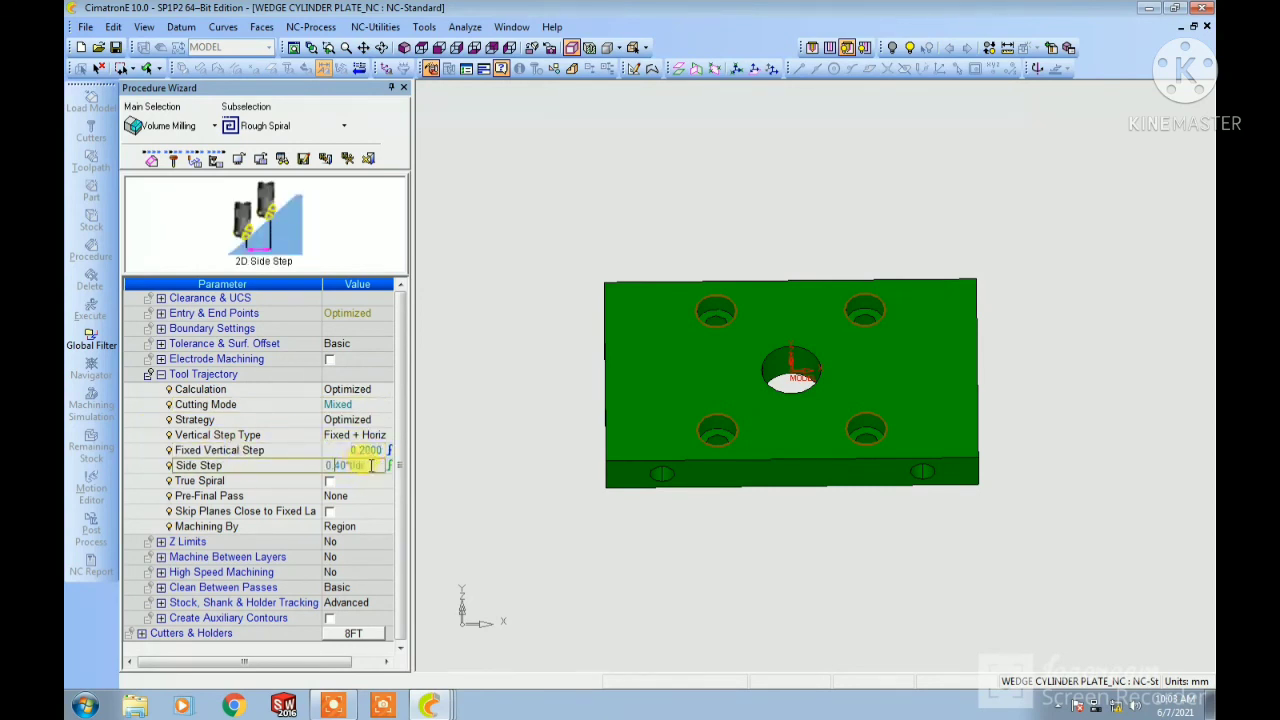
click(370, 465)
text(4)
key(Return)
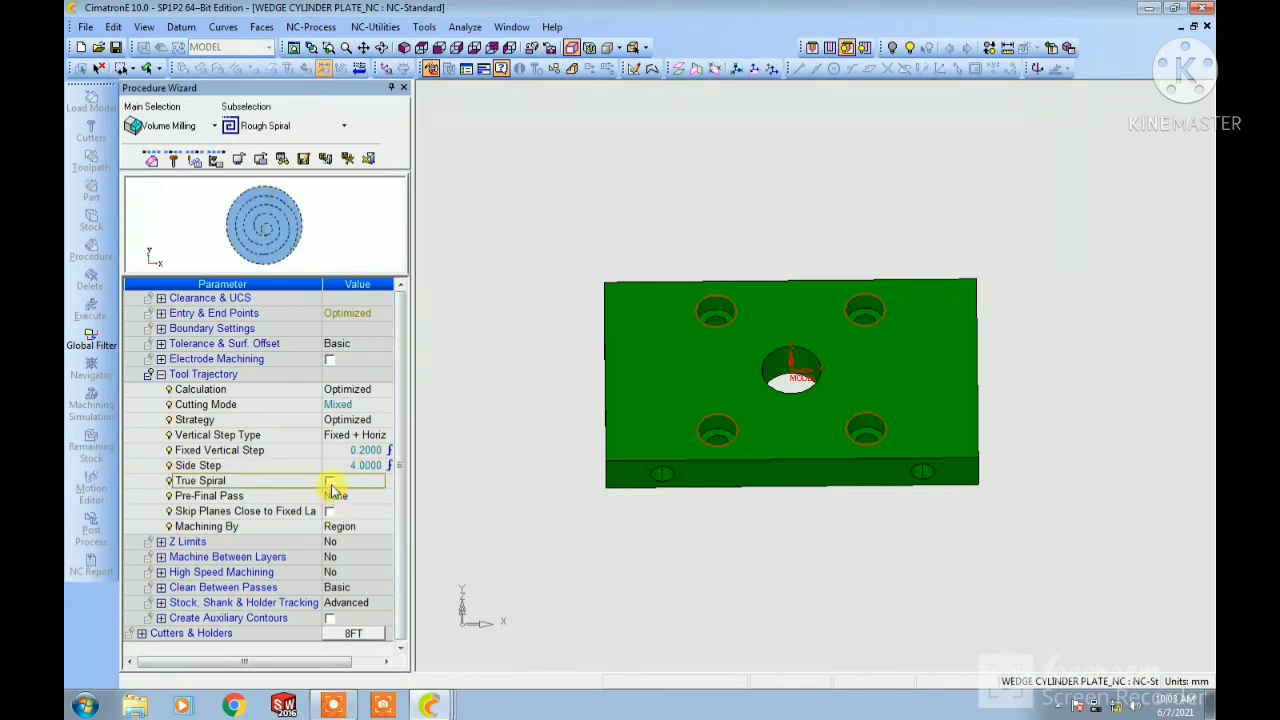
Step: Limit the milling with Top & Bottom Z limits, taking Z-Bottom -6.4 from a point on the counterbore's floor
click(335, 541)
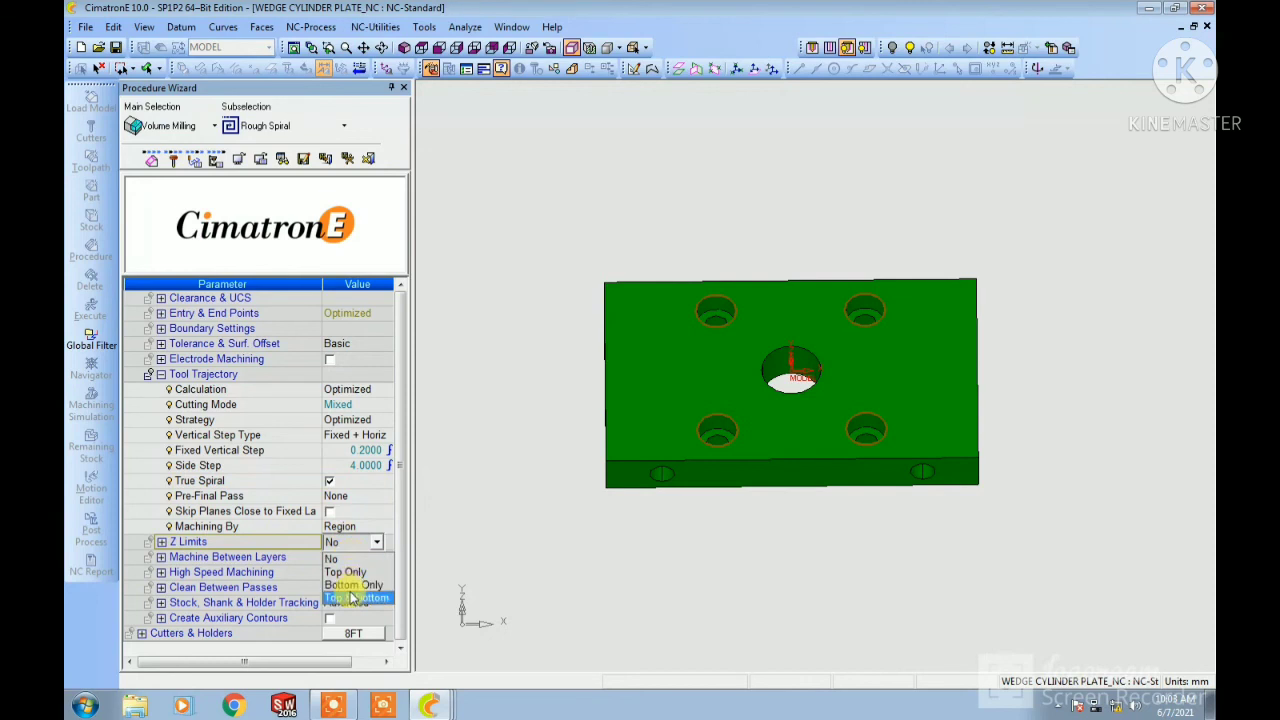
click(352, 598)
click(368, 589)
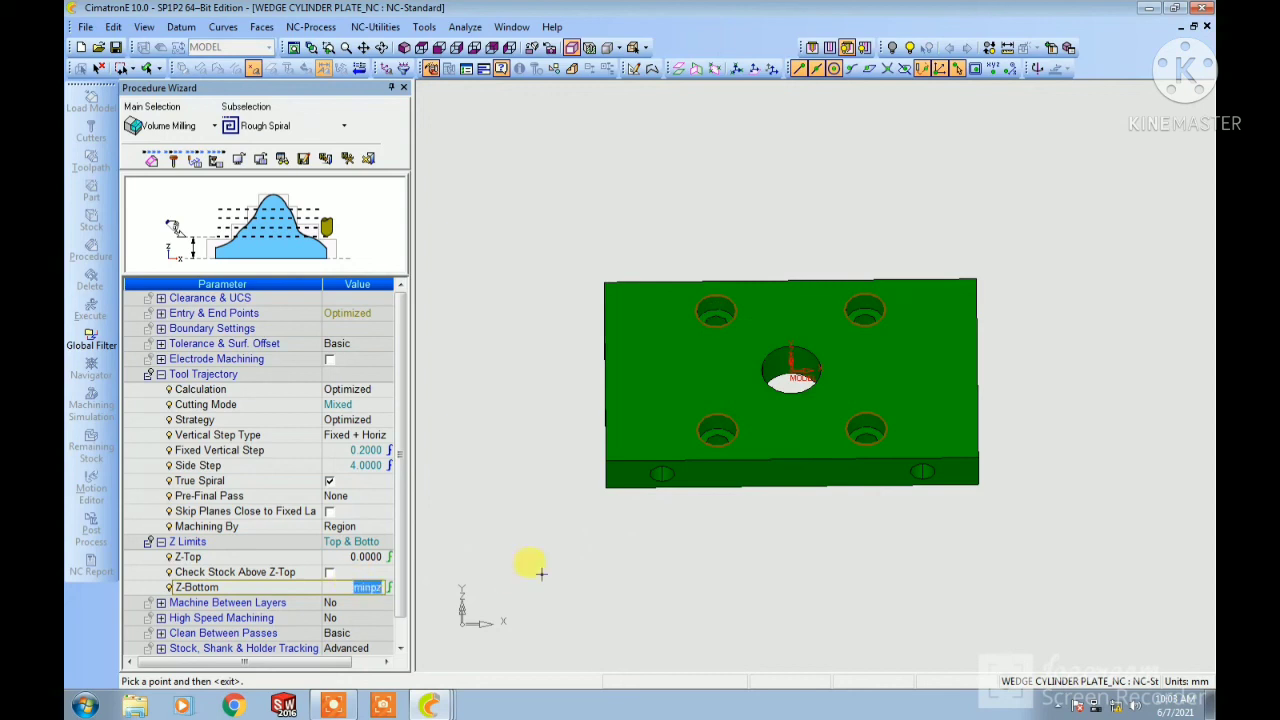
click(720, 314)
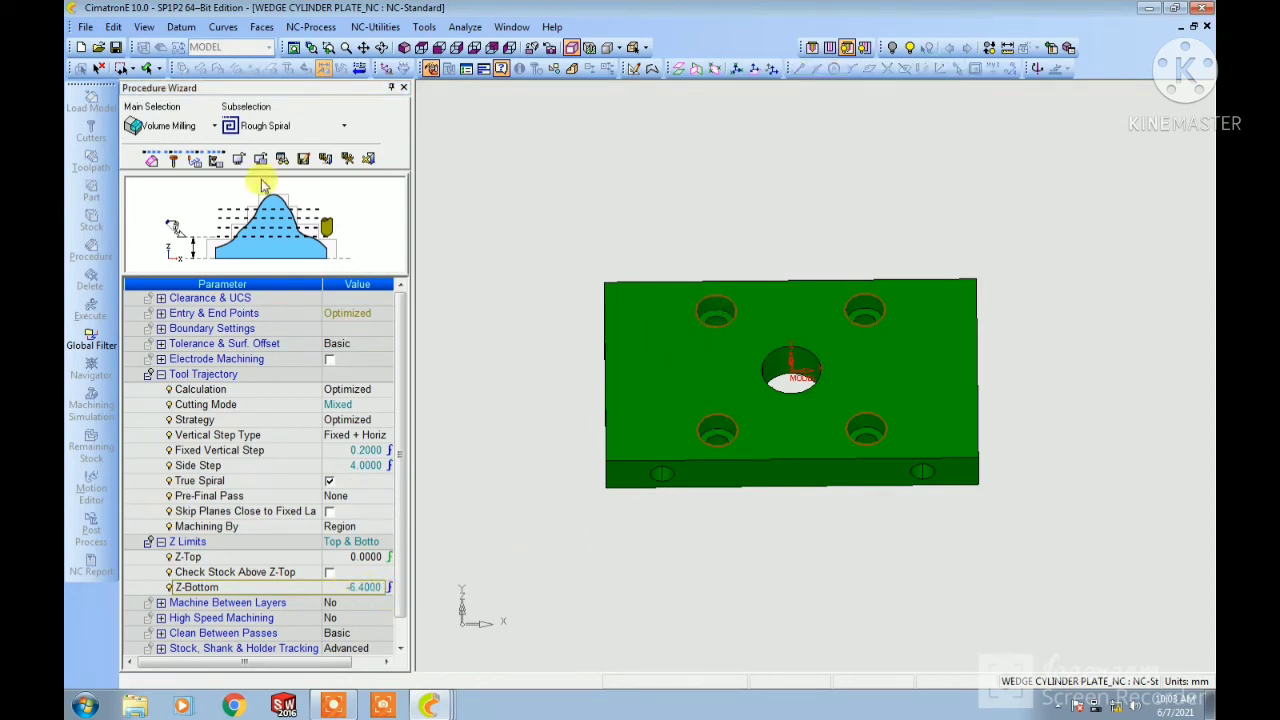
Step: Set the spindle speed in the procedure's machine parameters to 3500
click(215, 160)
click(357, 328)
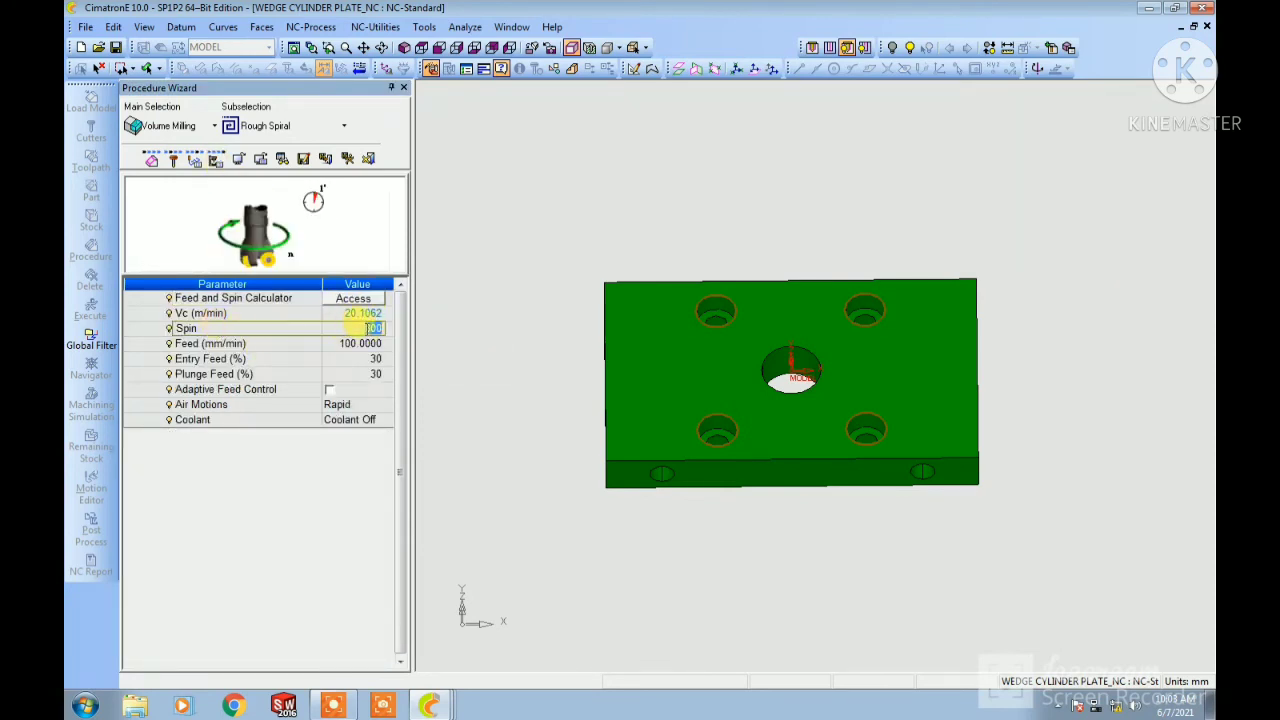
text(3500)
key(Return)
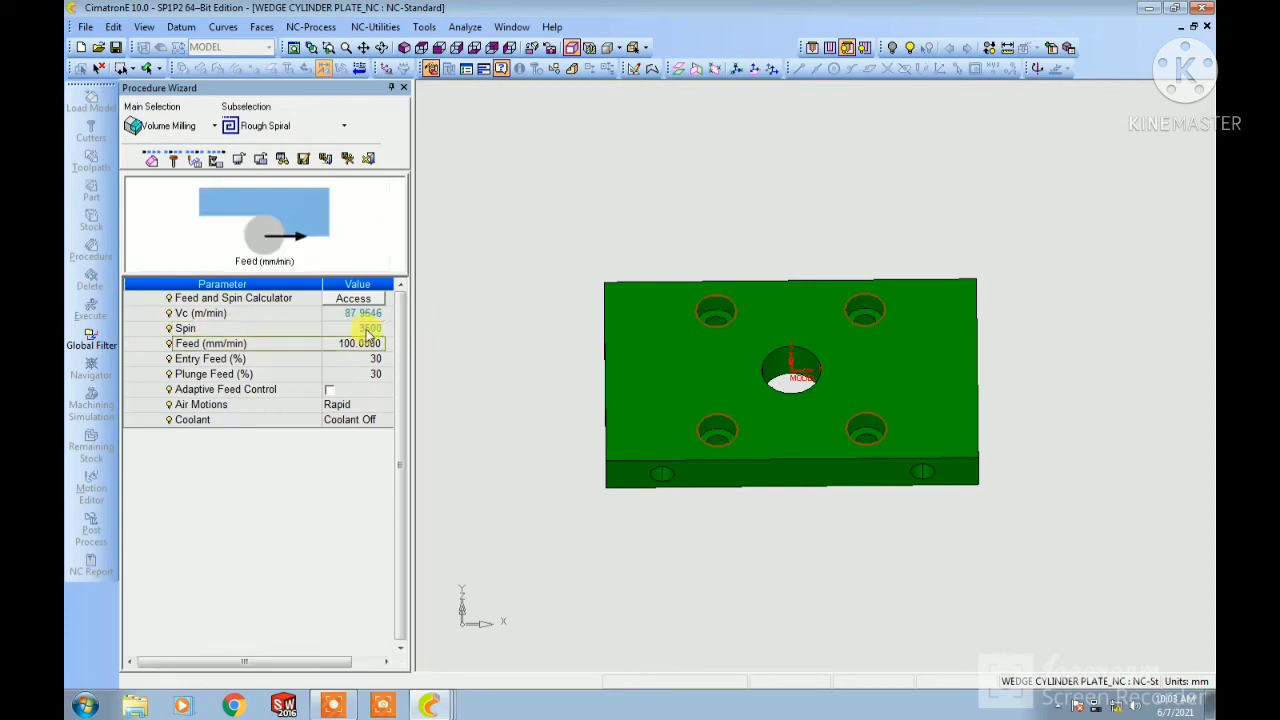
Step: Set the feed to 2000 mm/min and the entry feed to 60%, and save the procedure for calculation
drag(375, 345, 190, 335)
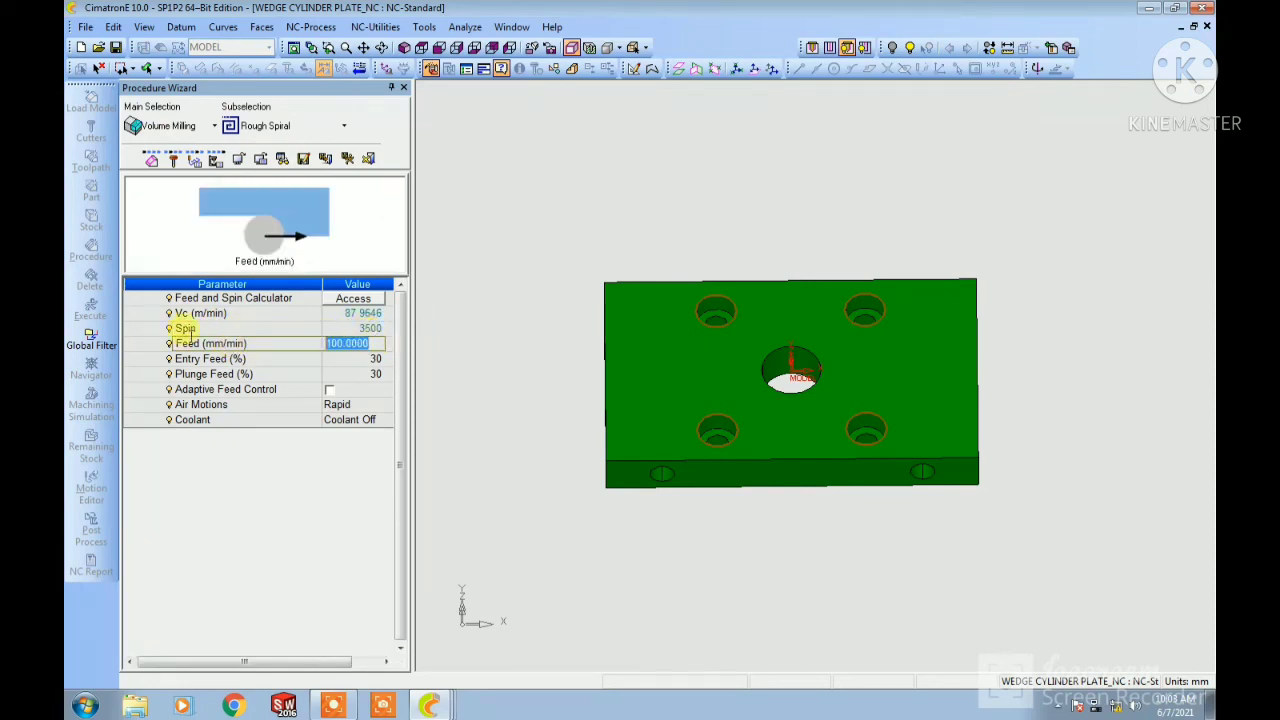
text(200)
key(Return)
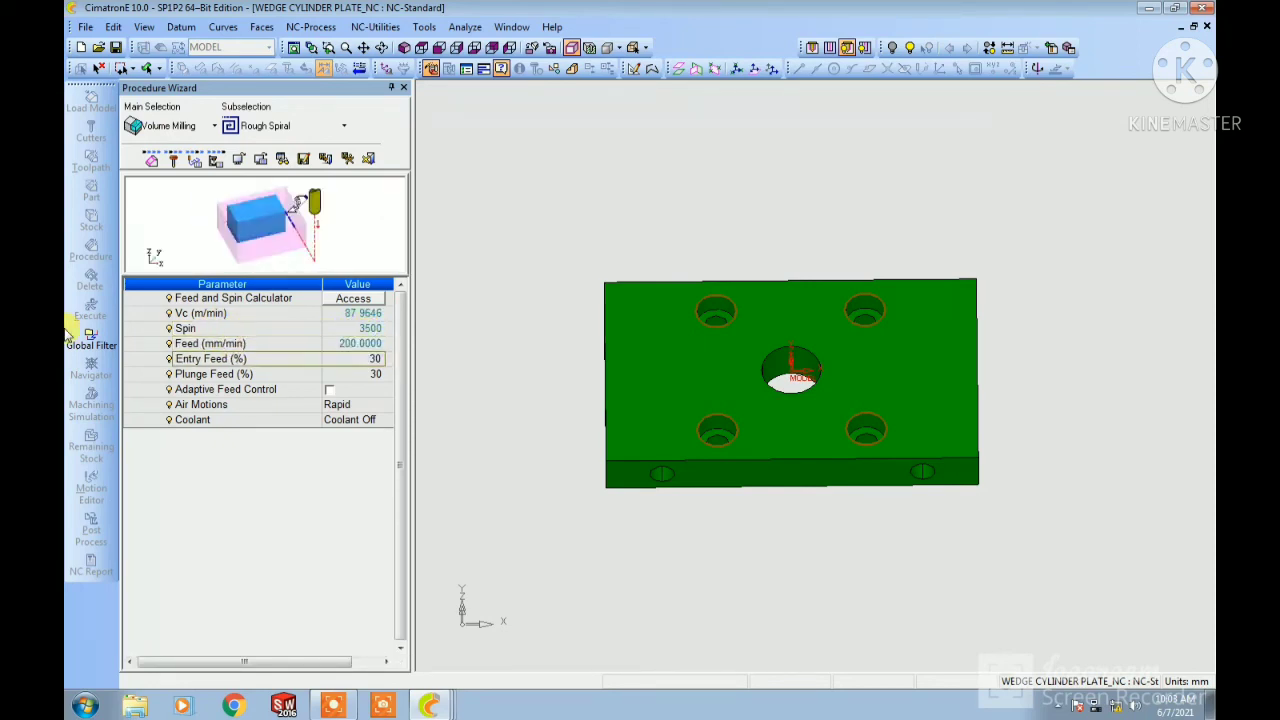
key(Up)
text(2)
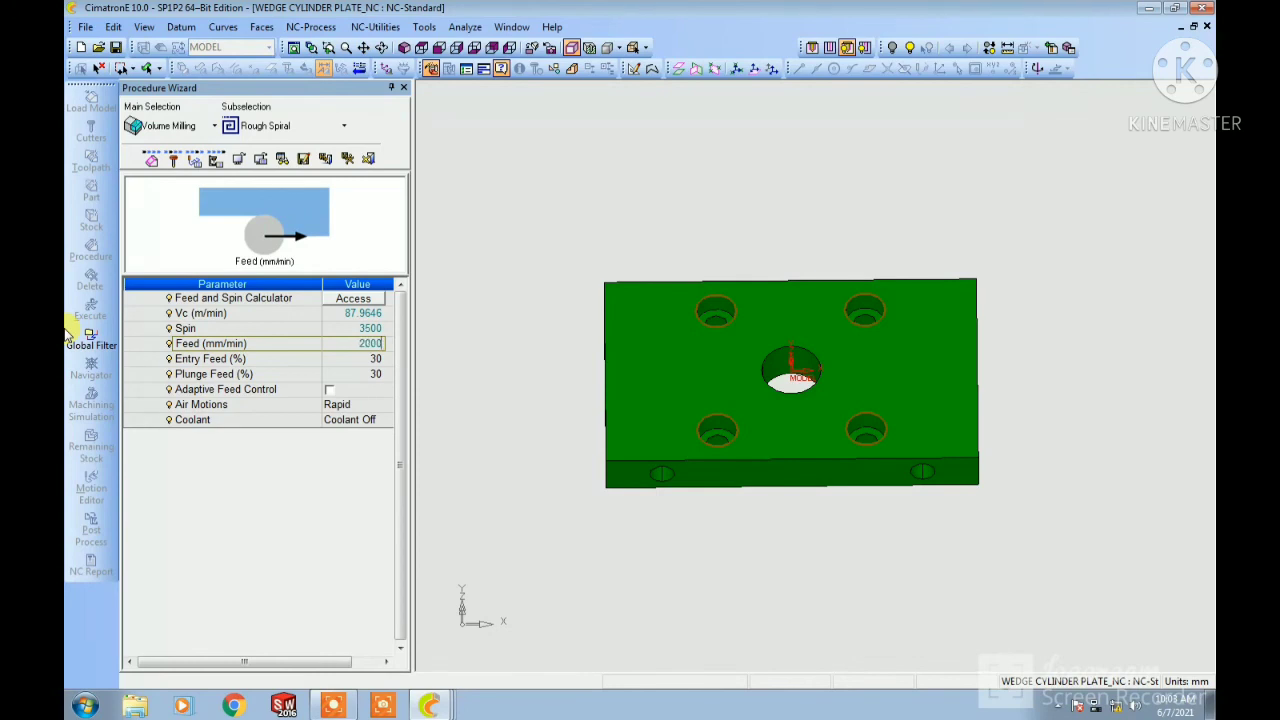
key(Return)
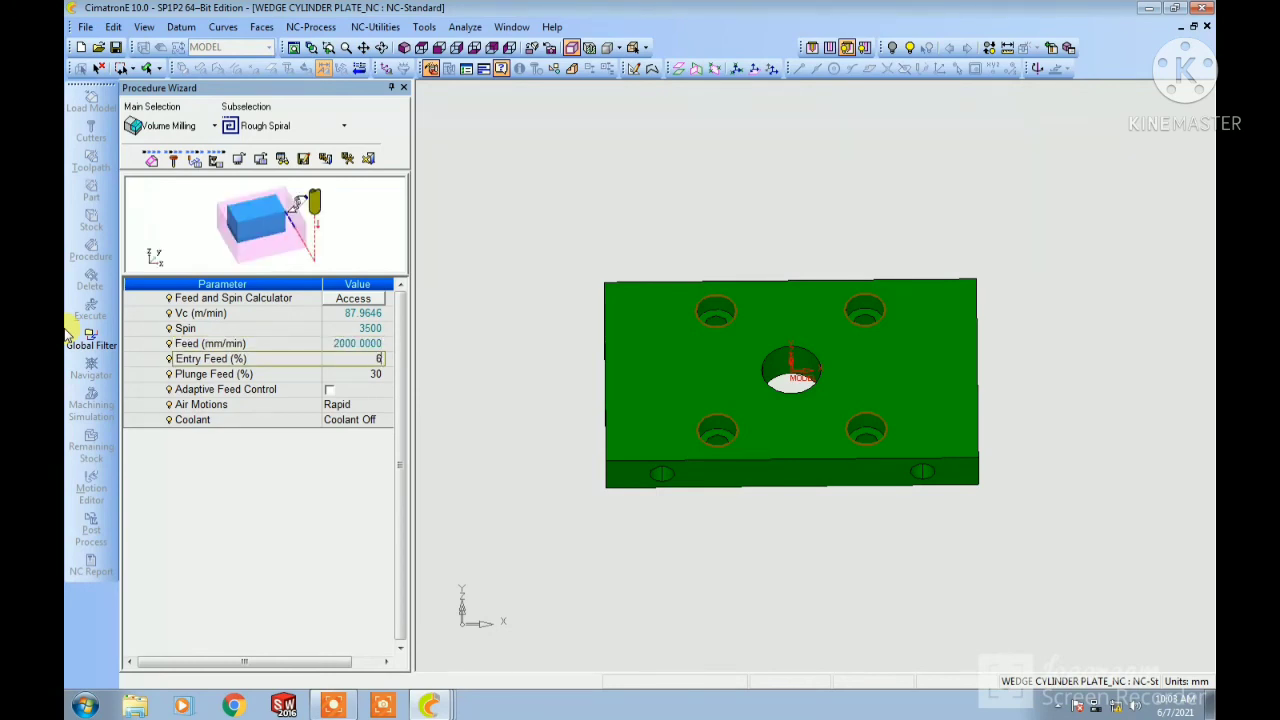
key(Return)
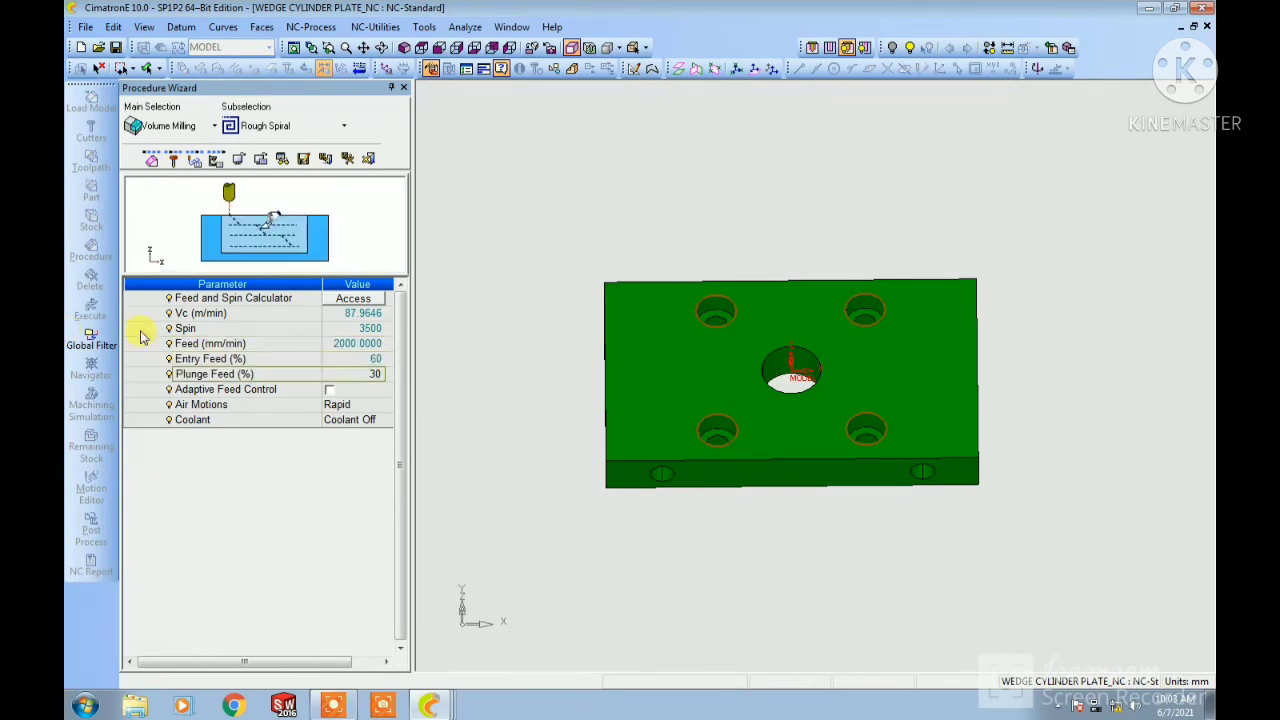
click(347, 159)
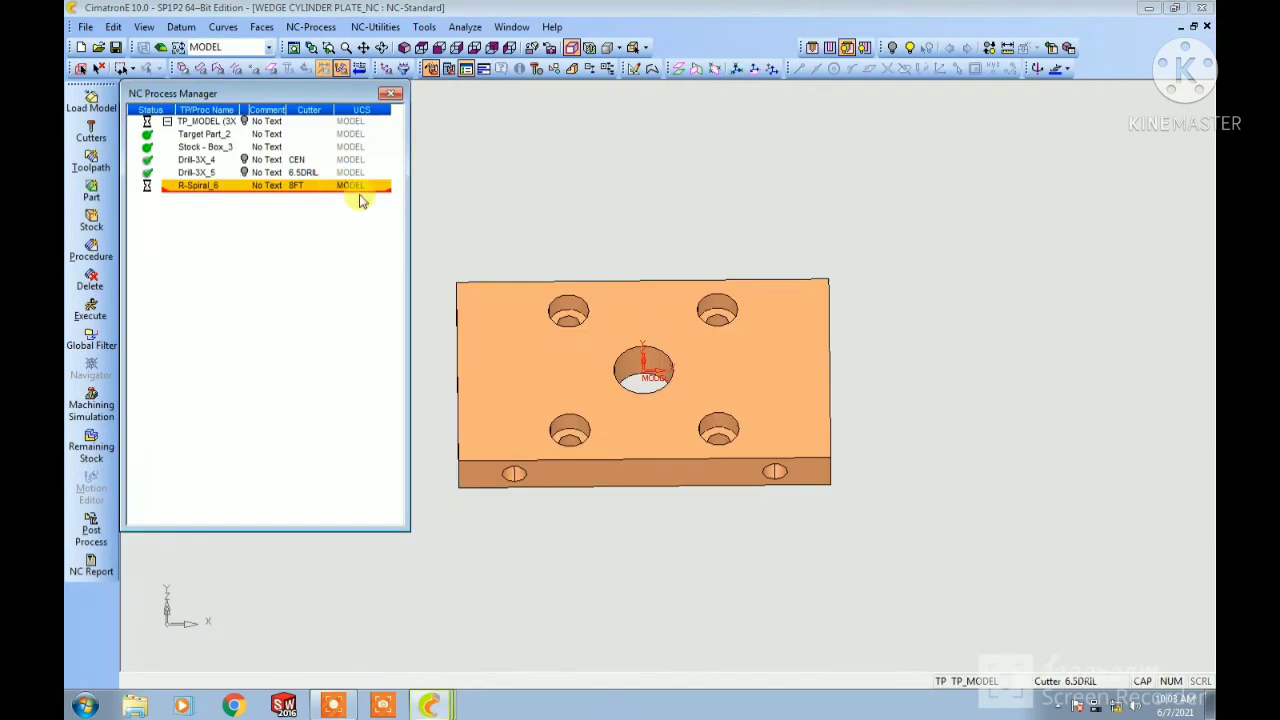
Step: Duplicate the counterbore rough spiral procedure and open the copy for editing
key(ctrl+c)
key(ctrl+v)
double_click(220, 200)
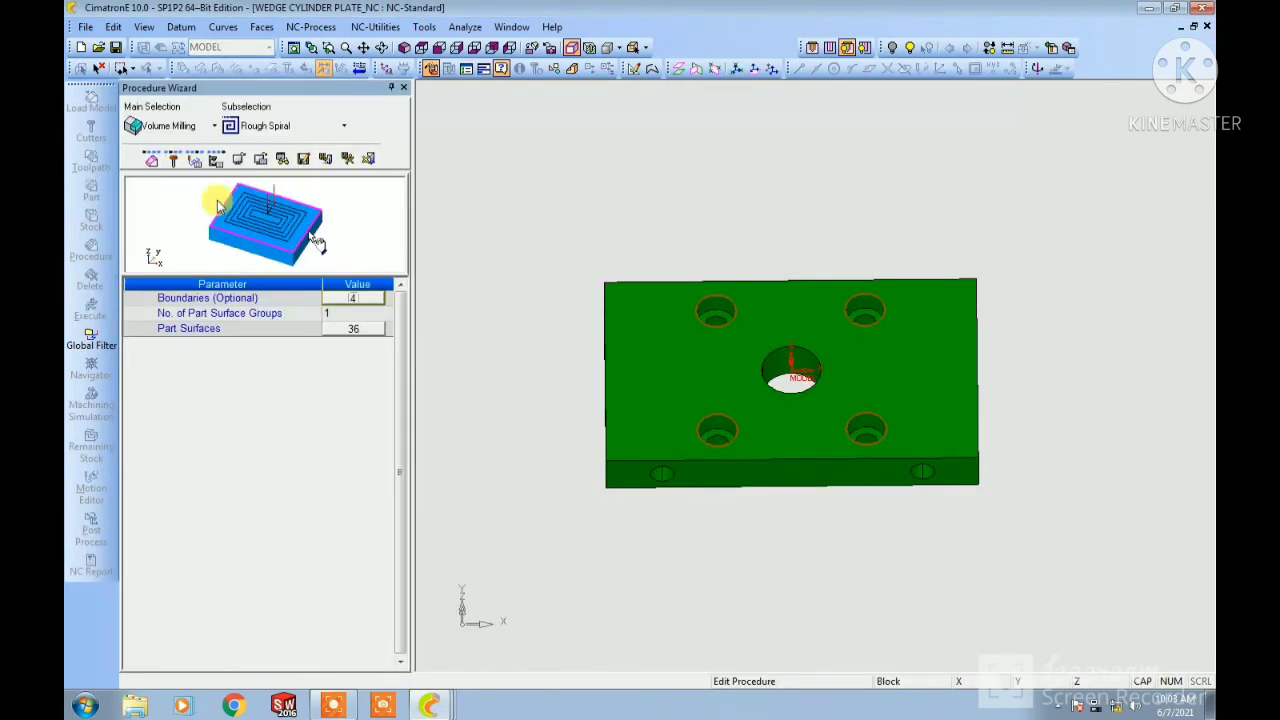
Step: Replace the copy's four counterbore boundaries with the edge of the large central hole
click(357, 292)
right_click(624, 296)
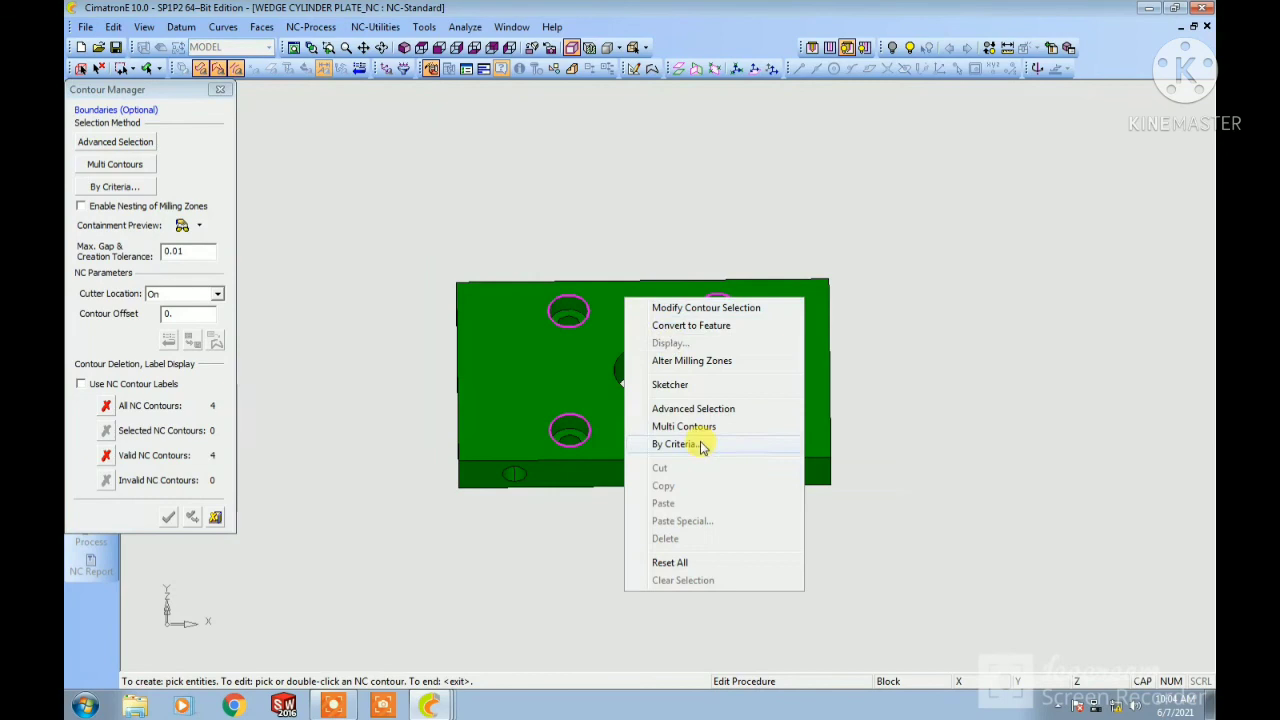
click(672, 562)
click(534, 384)
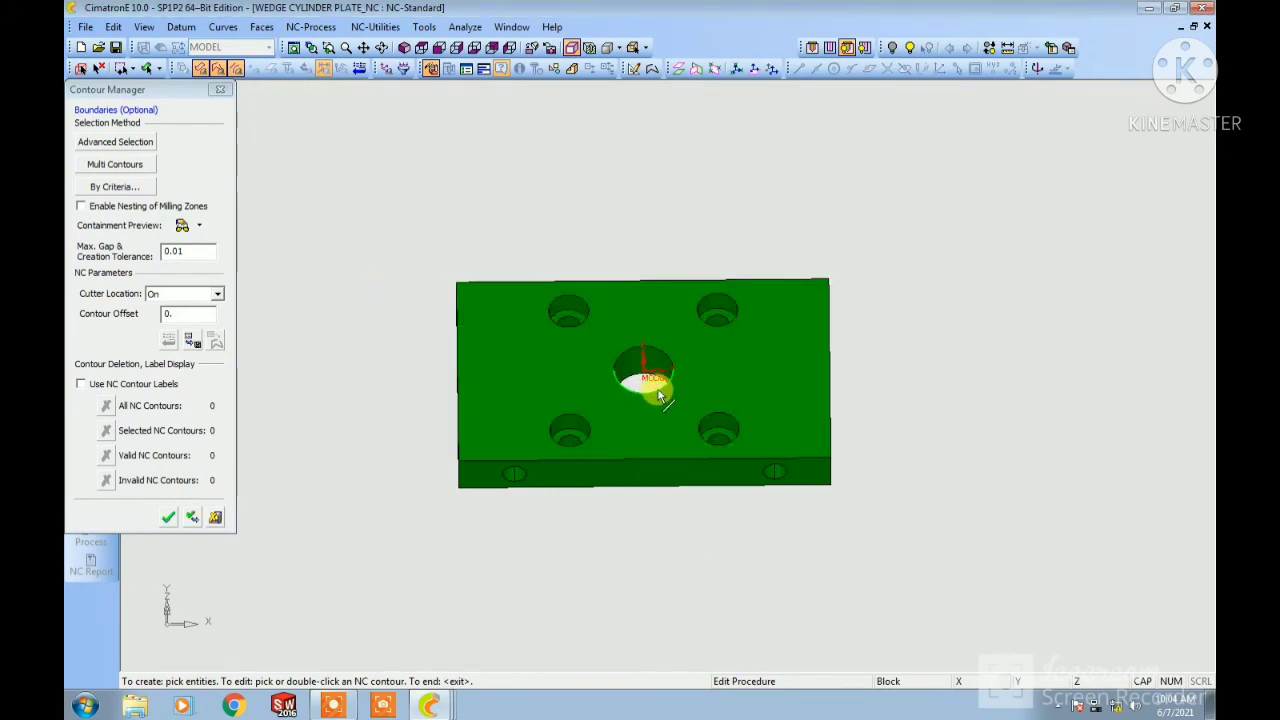
click(659, 391)
middle_click(503, 187)
middle_click(503, 187)
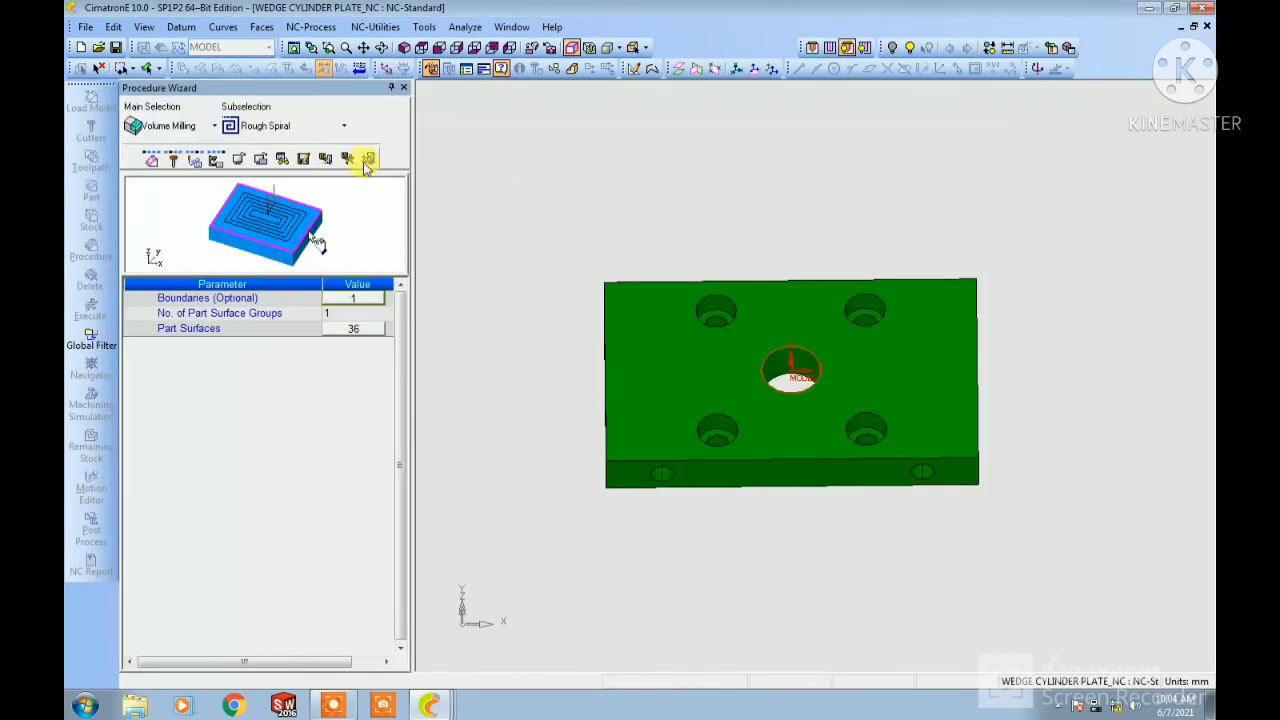
Step: Set the central hole procedure's Z-Bottom to -13 and save it without calculating
click(194, 160)
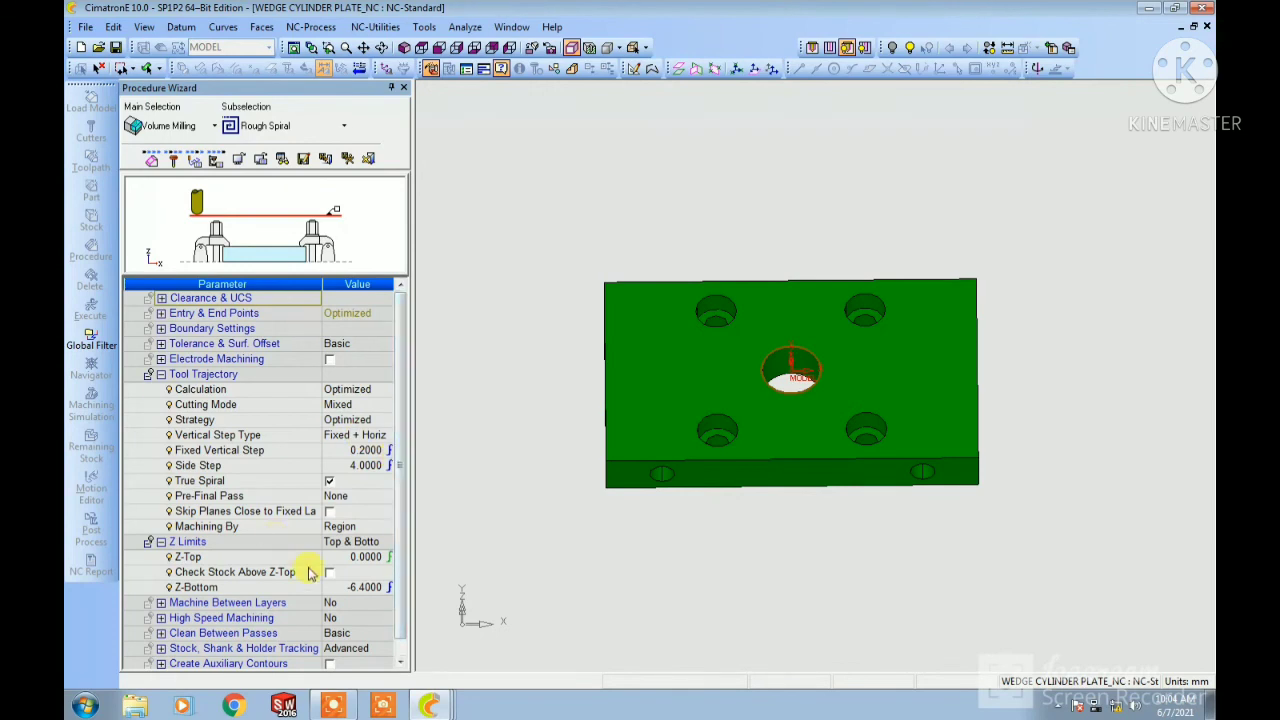
click(362, 587)
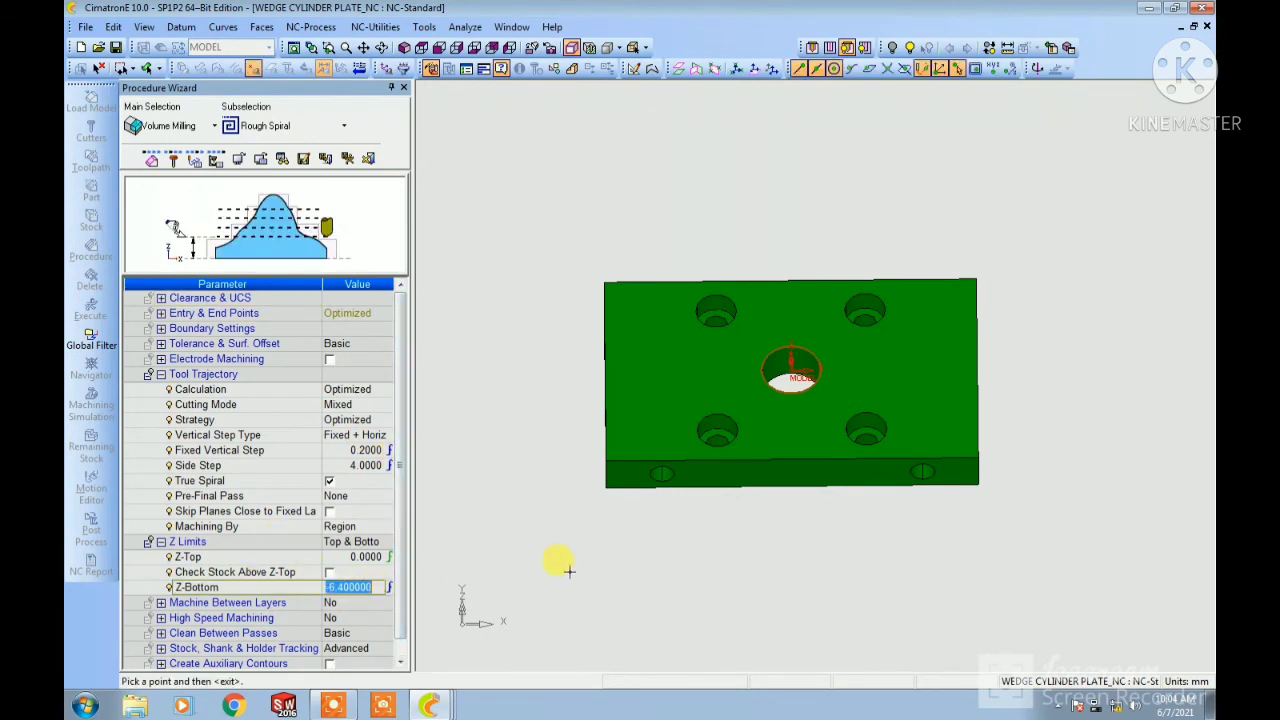
click(612, 452)
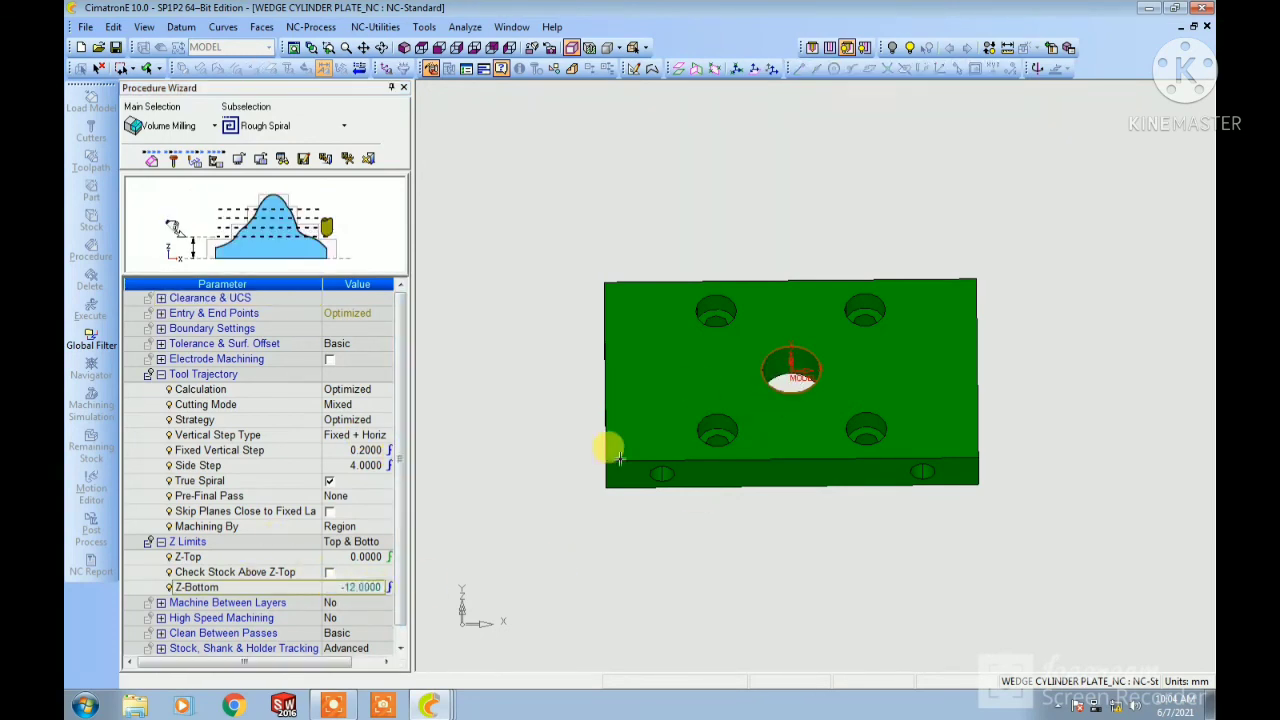
click(368, 588)
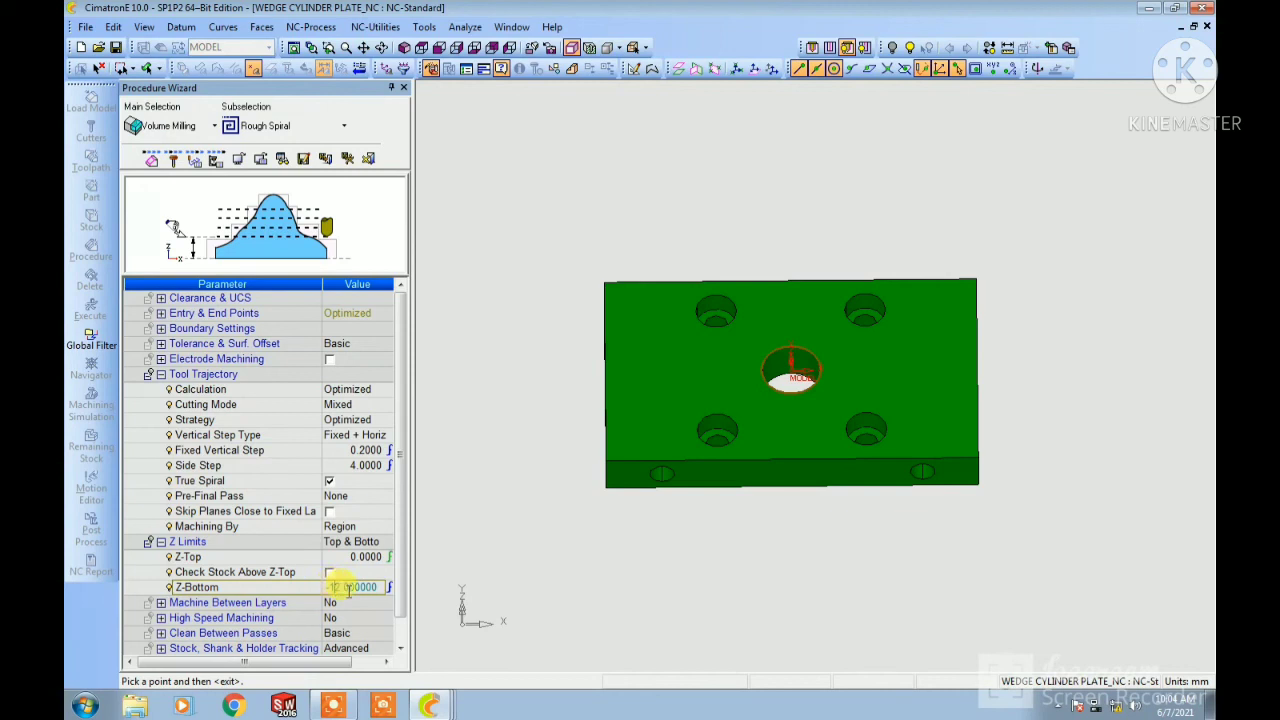
drag(335, 588, 537, 590)
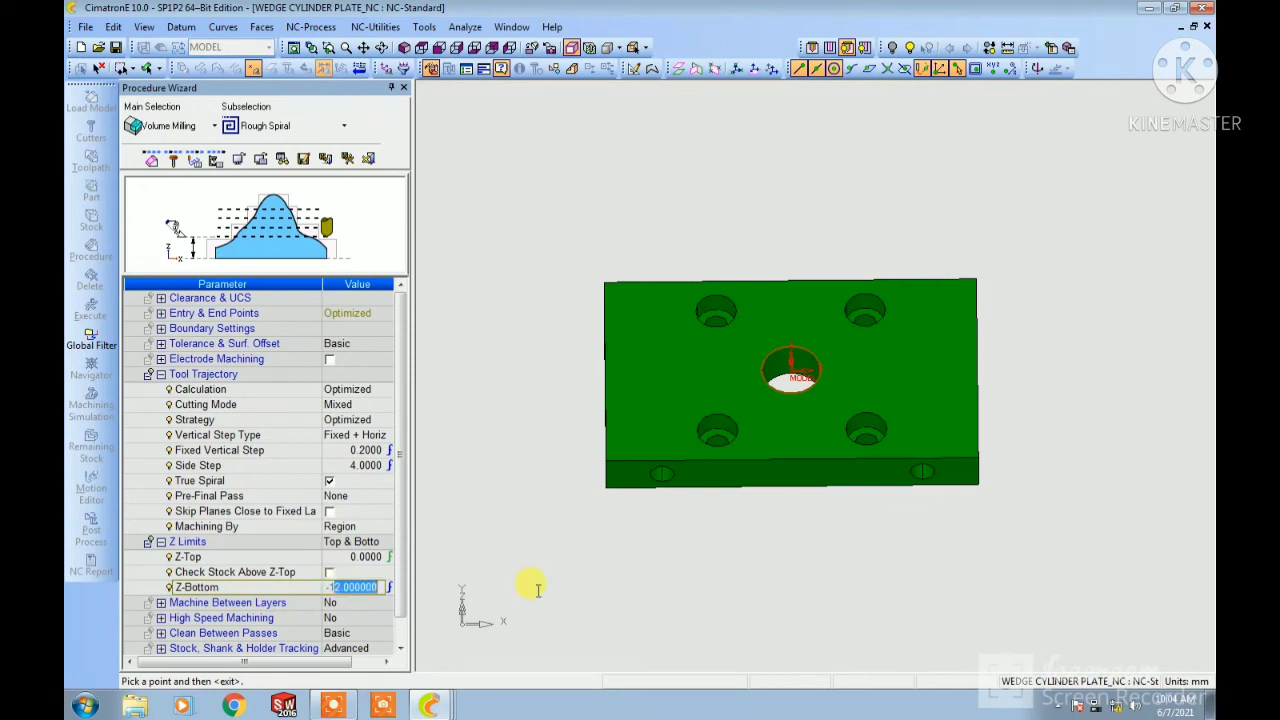
text(3)
key(Return)
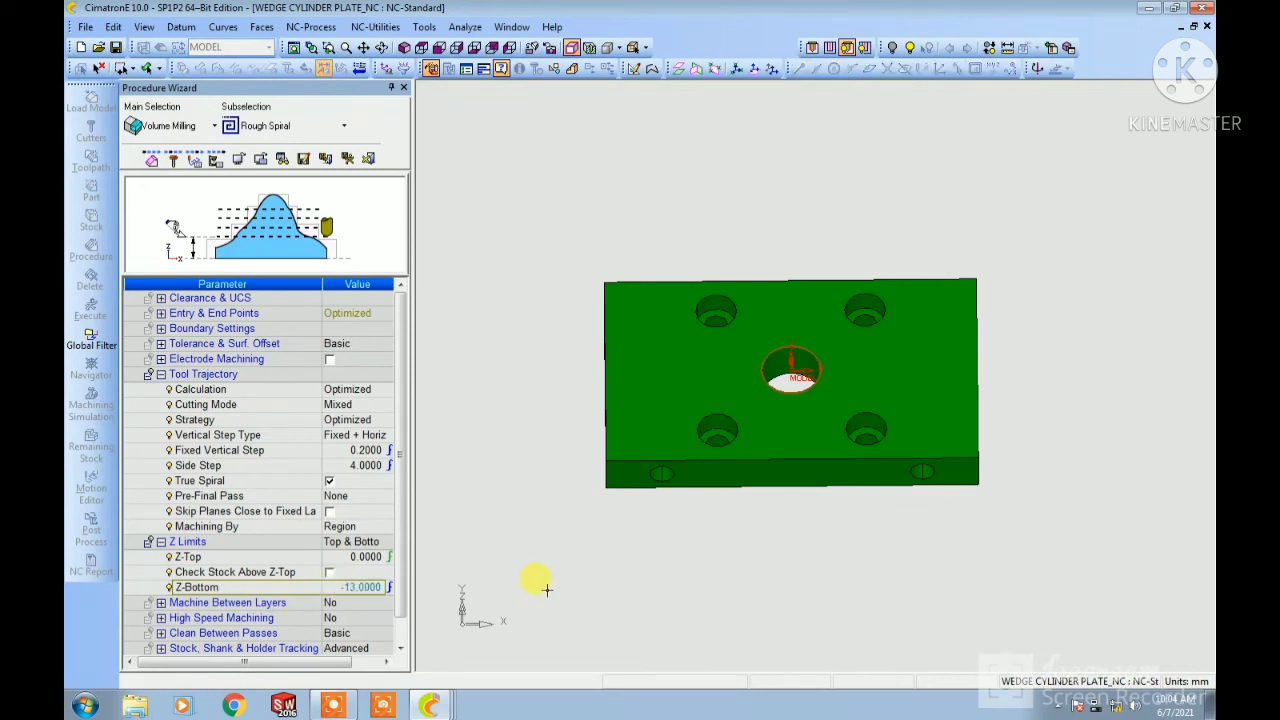
click(194, 160)
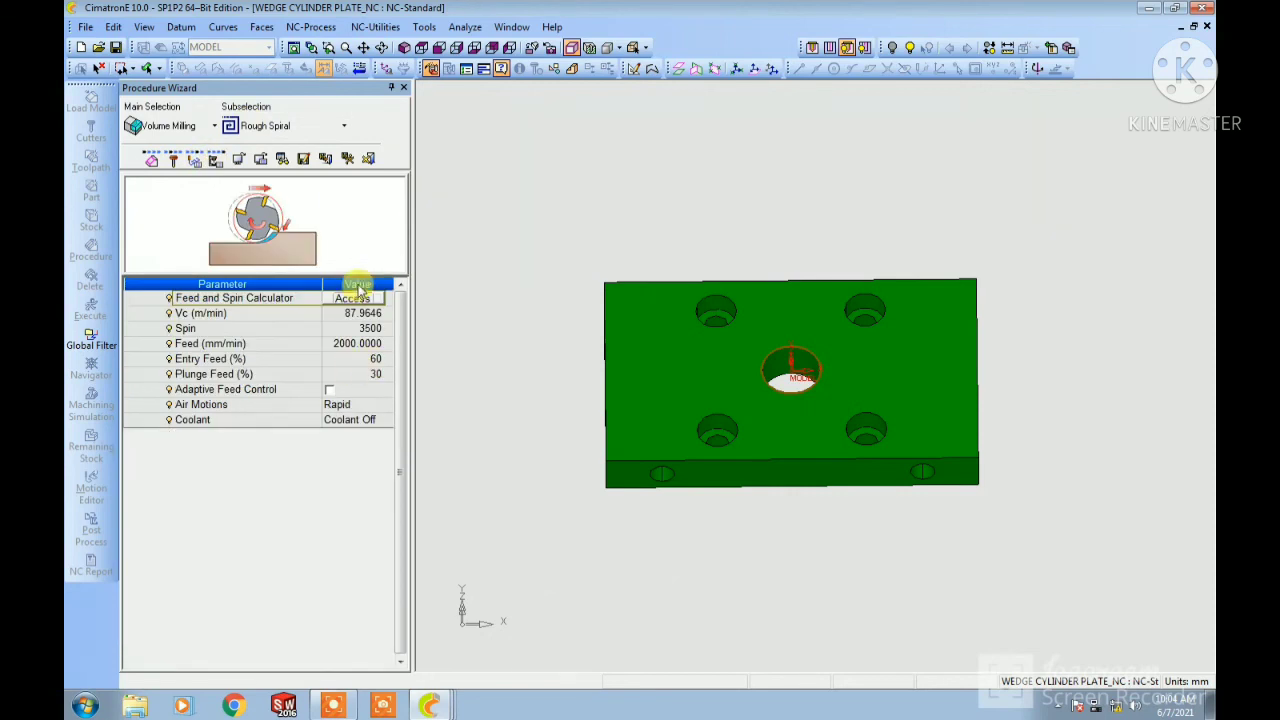
click(328, 158)
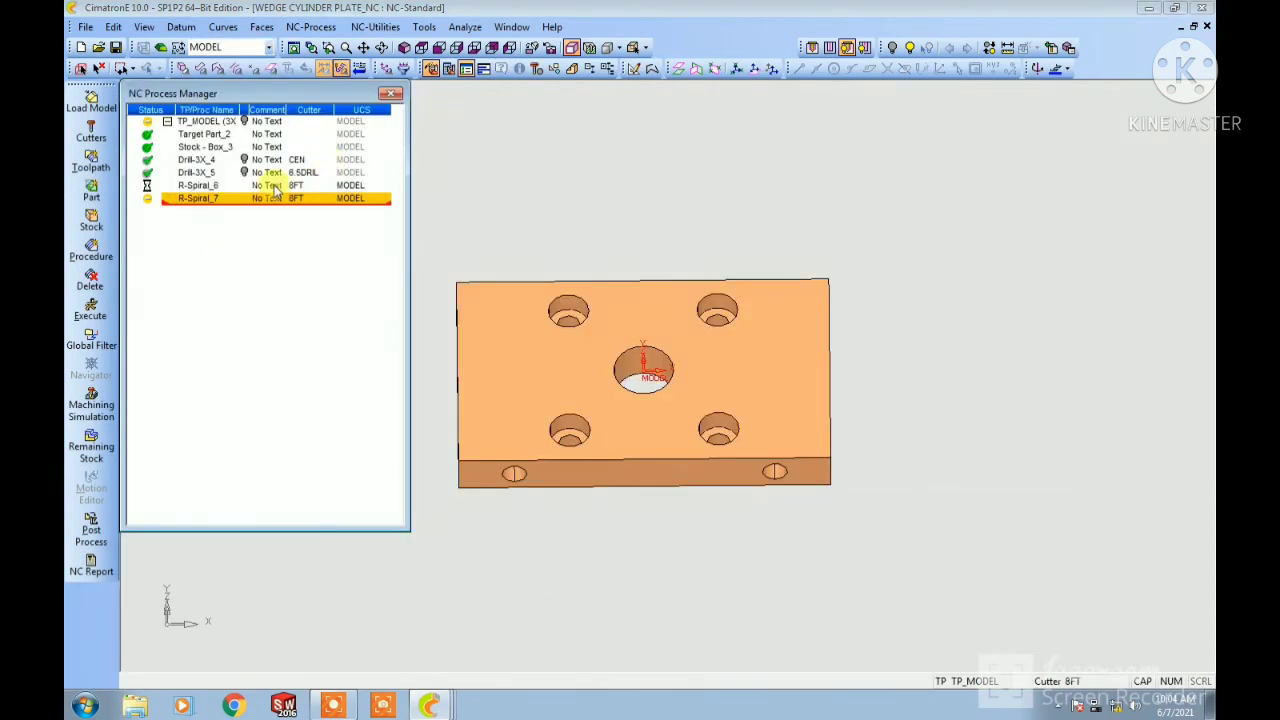
Step: Extend the box stock downward by setting the first corner's Z to -13
click(213, 149)
double_click(213, 157)
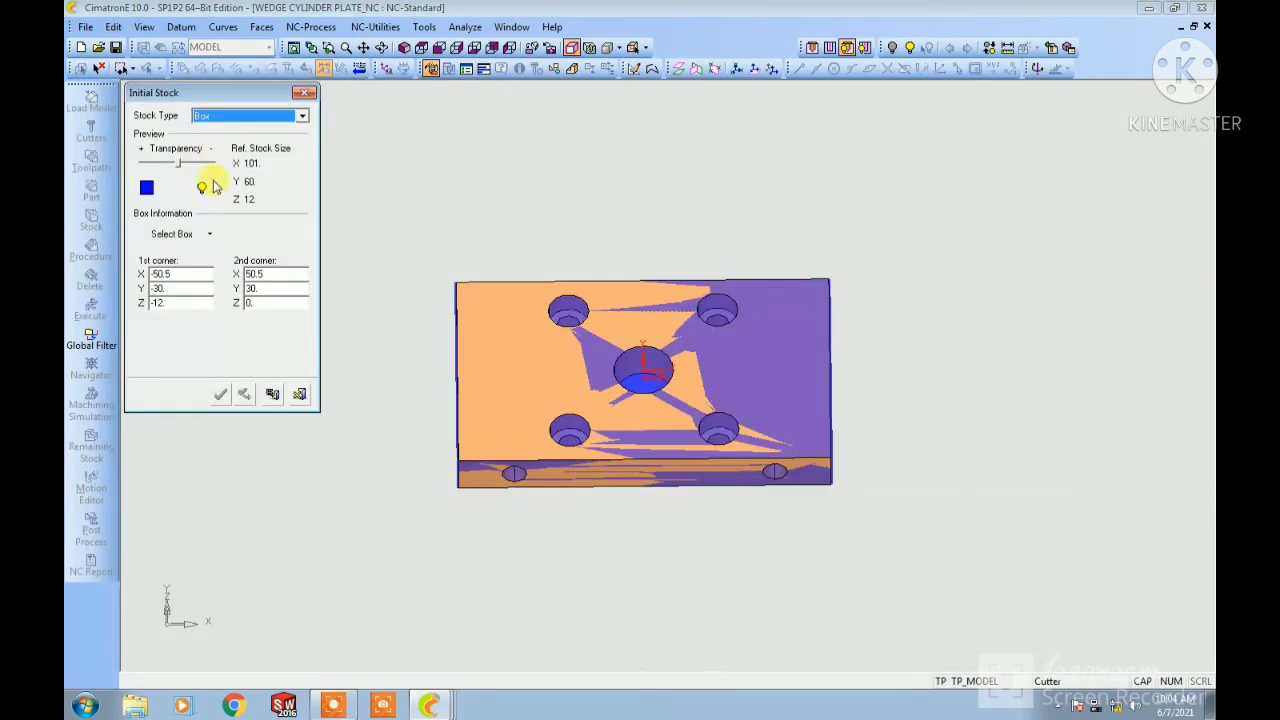
click(159, 304)
text(-13)
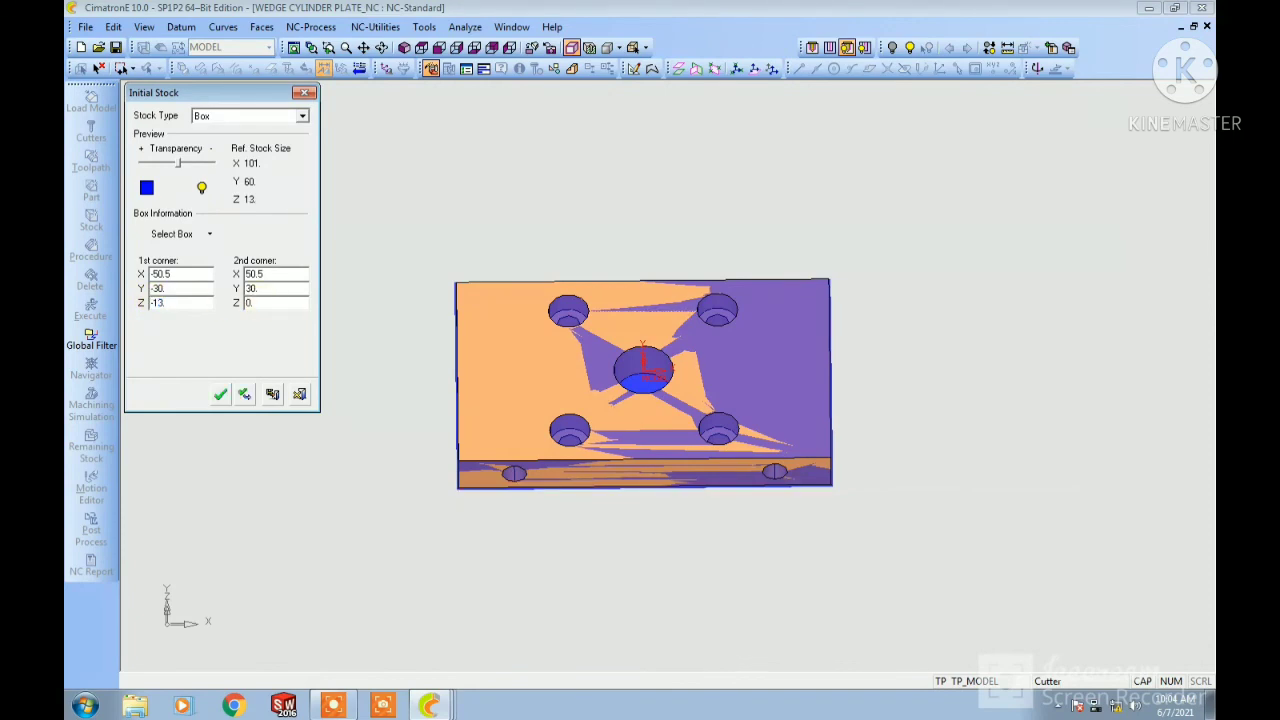
click(220, 394)
Step: Reopen the counterbore and central hole rough spiral procedures, and save and calculate their toolpaths
double_click(207, 186)
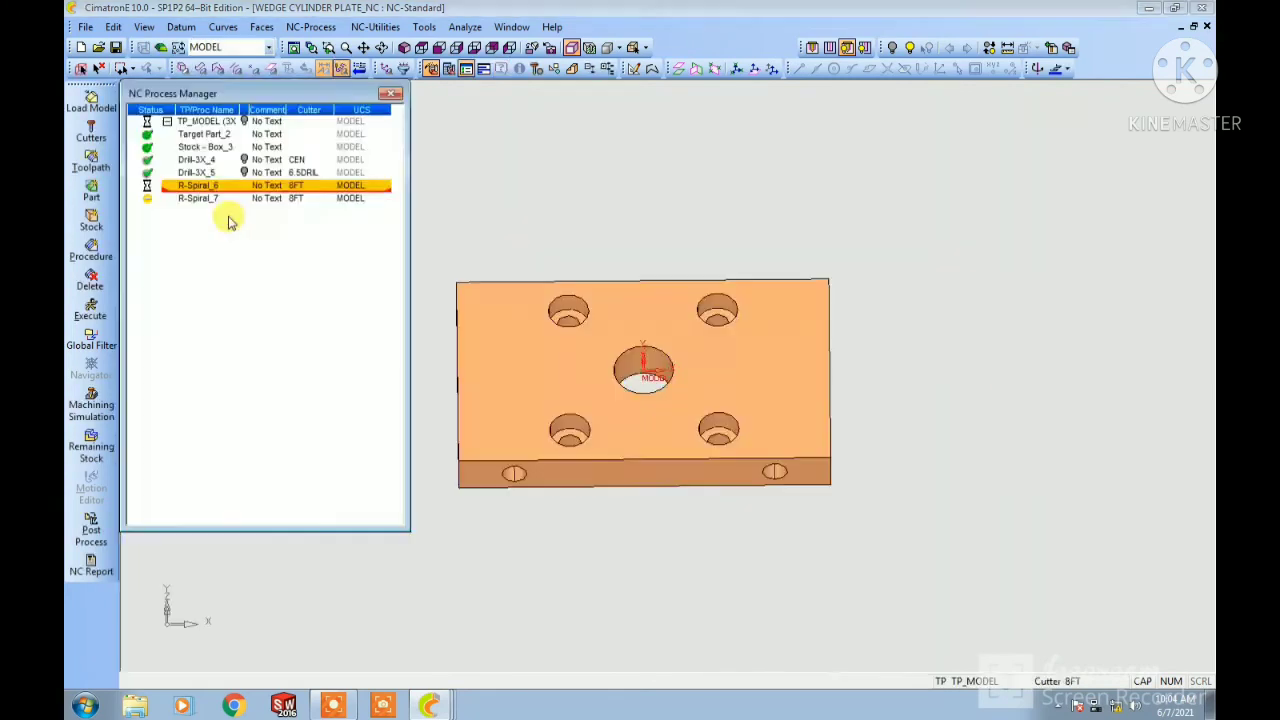
click(212, 198)
double_click(212, 198)
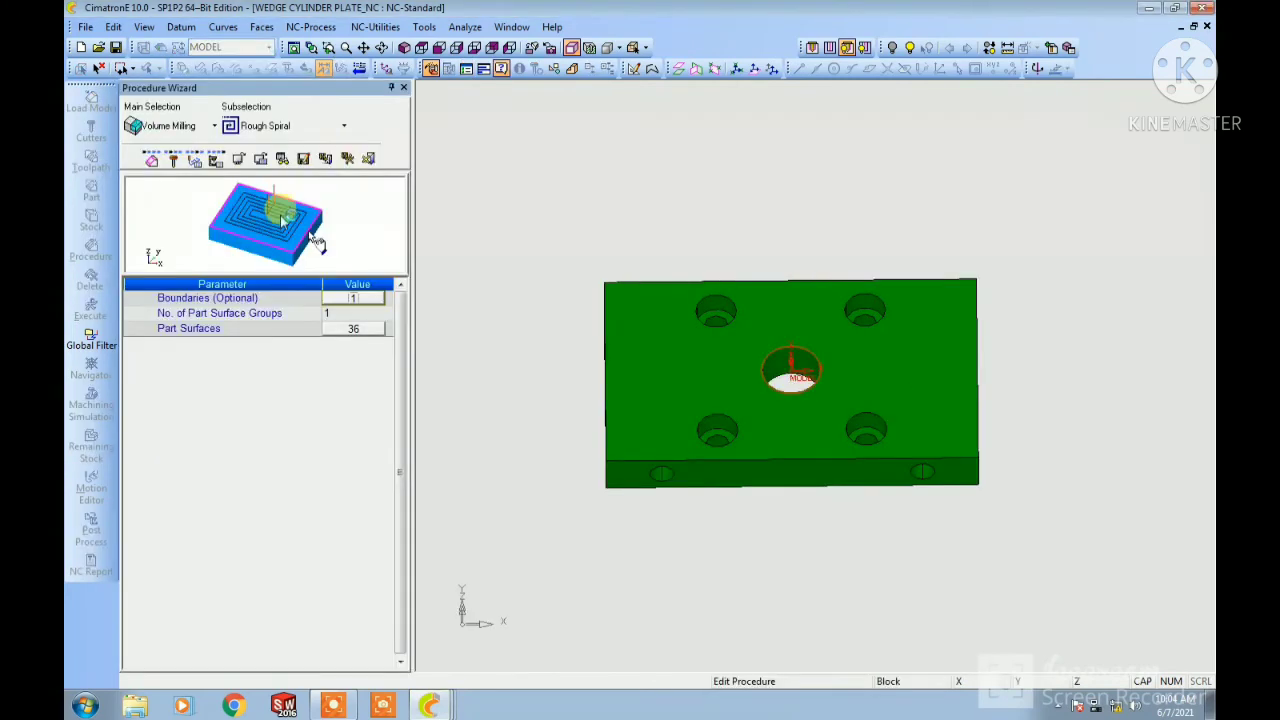
click(348, 160)
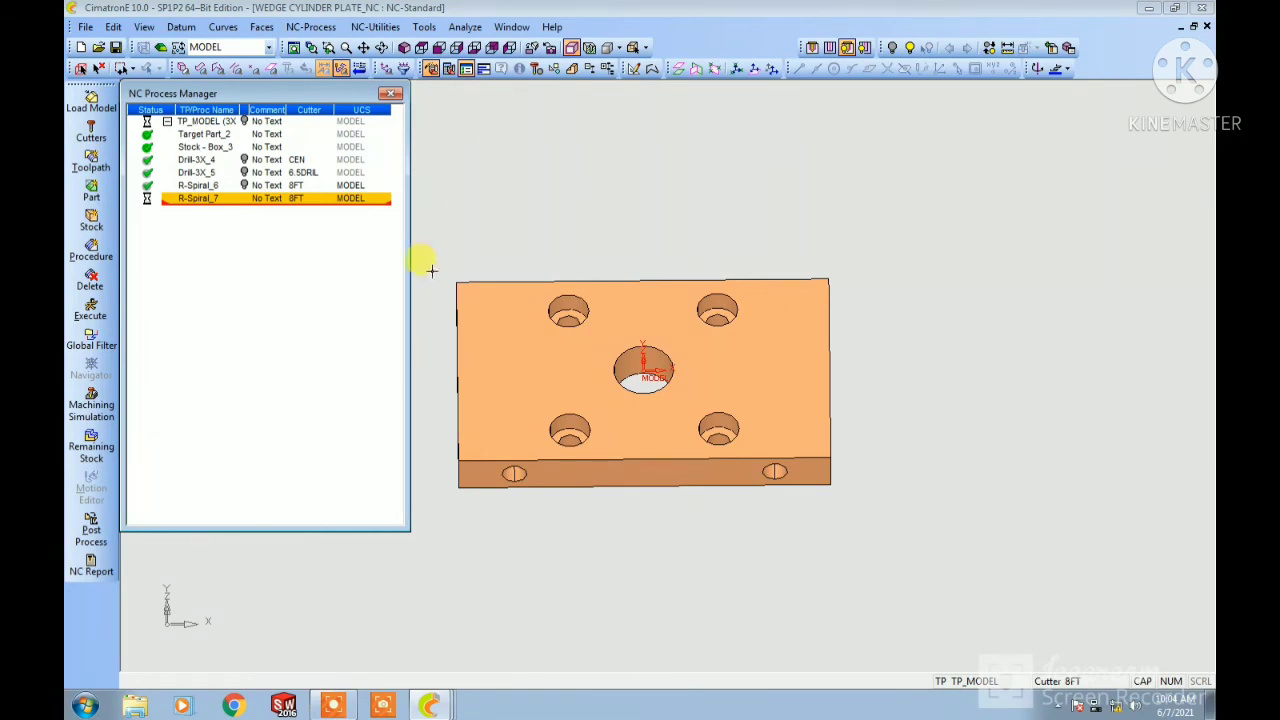
Step: Examine the calculated toolpaths of the central hole and counterbore rough spiral procedures
ctrl+middle_drag(731, 424, 791, 403)
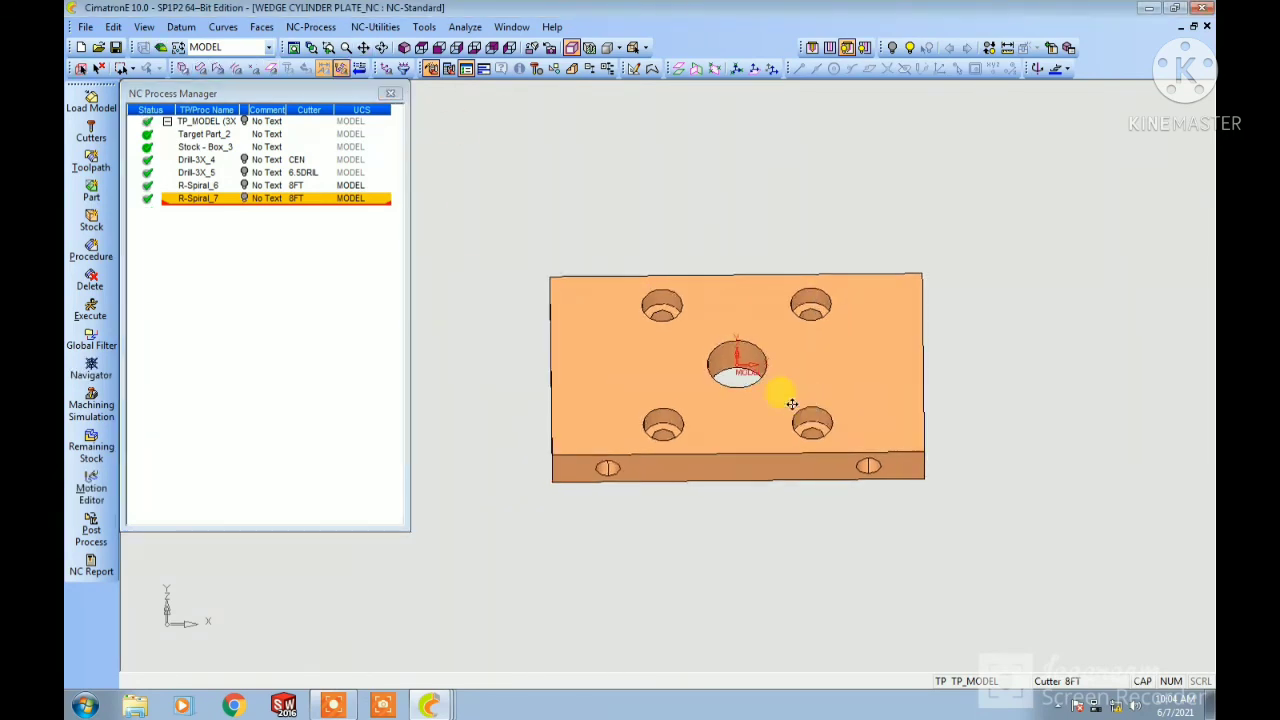
ctrl+right_drag(570, 350, 484, 327)
click(245, 199)
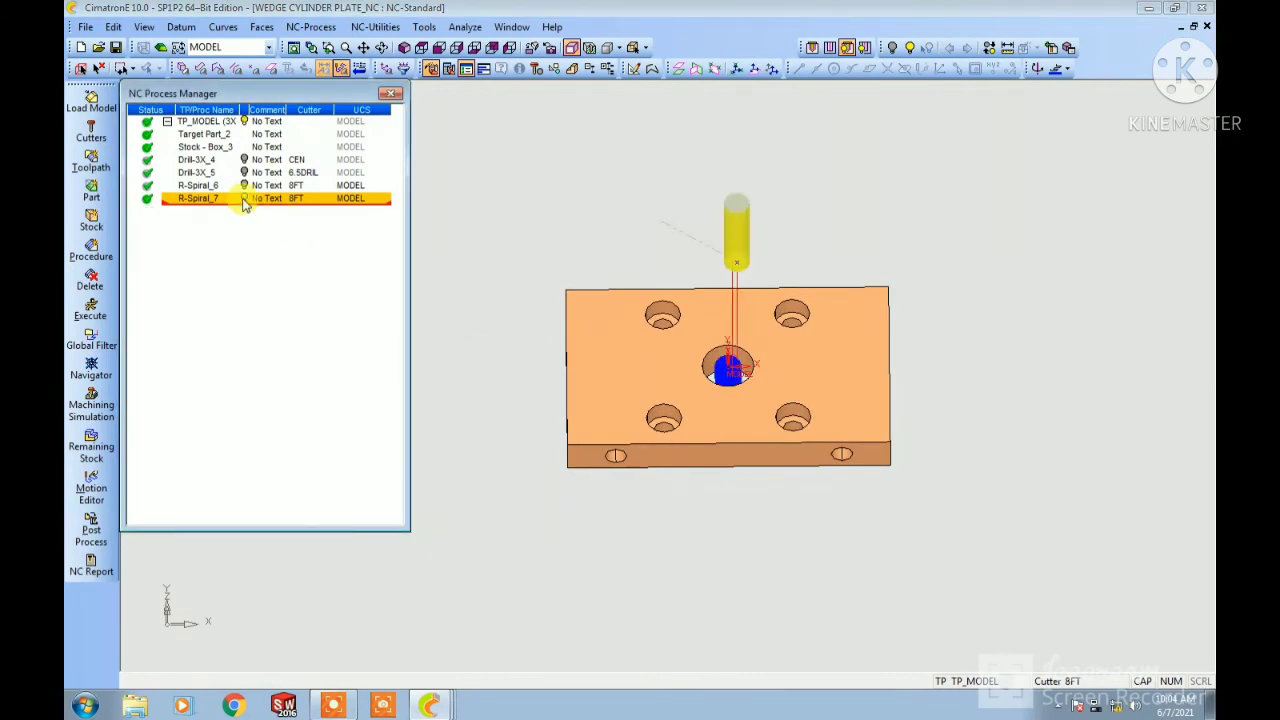
click(242, 187)
click(243, 187)
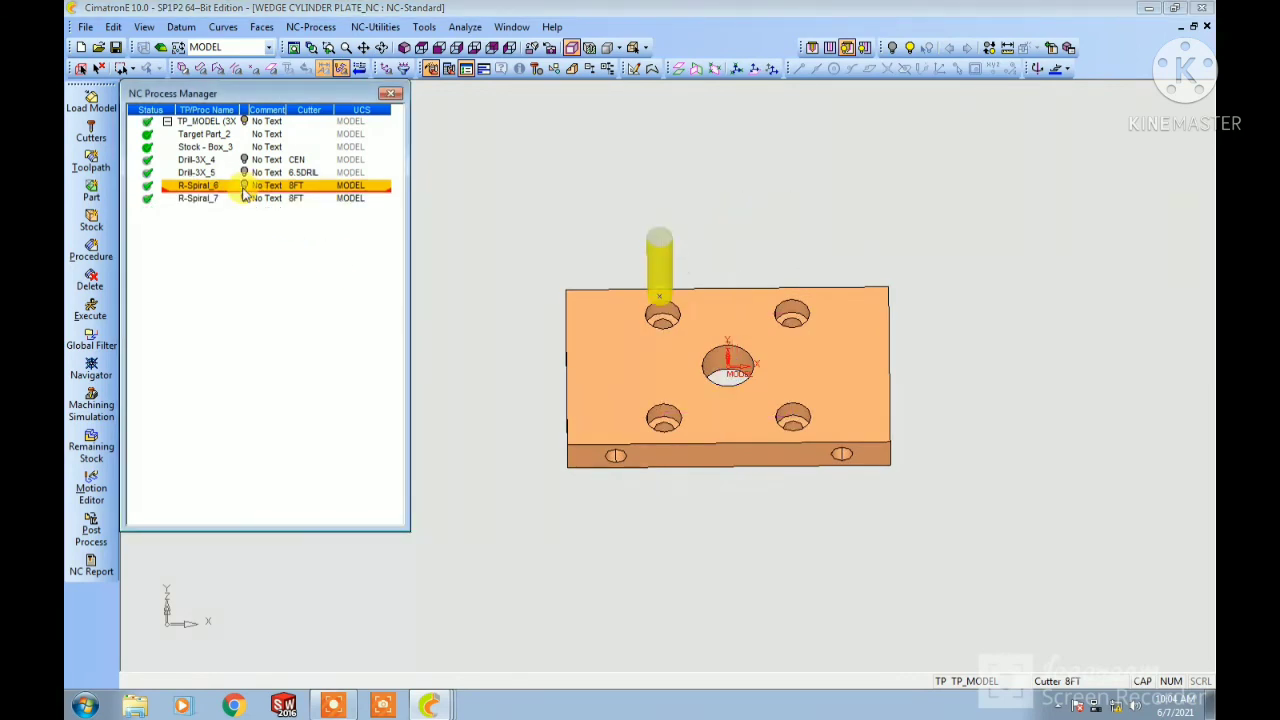
click(209, 200)
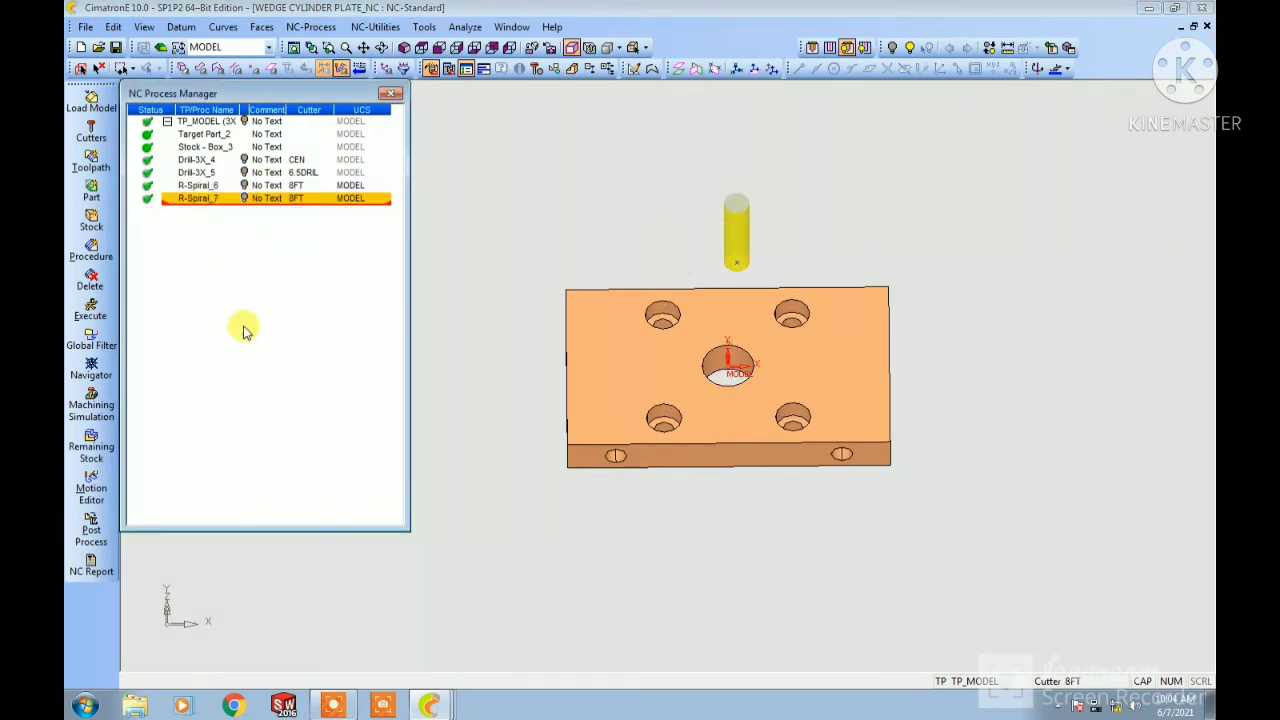
Step: Display the remaining stock after the central hole milling in violet at the lowest transparency
click(91, 447)
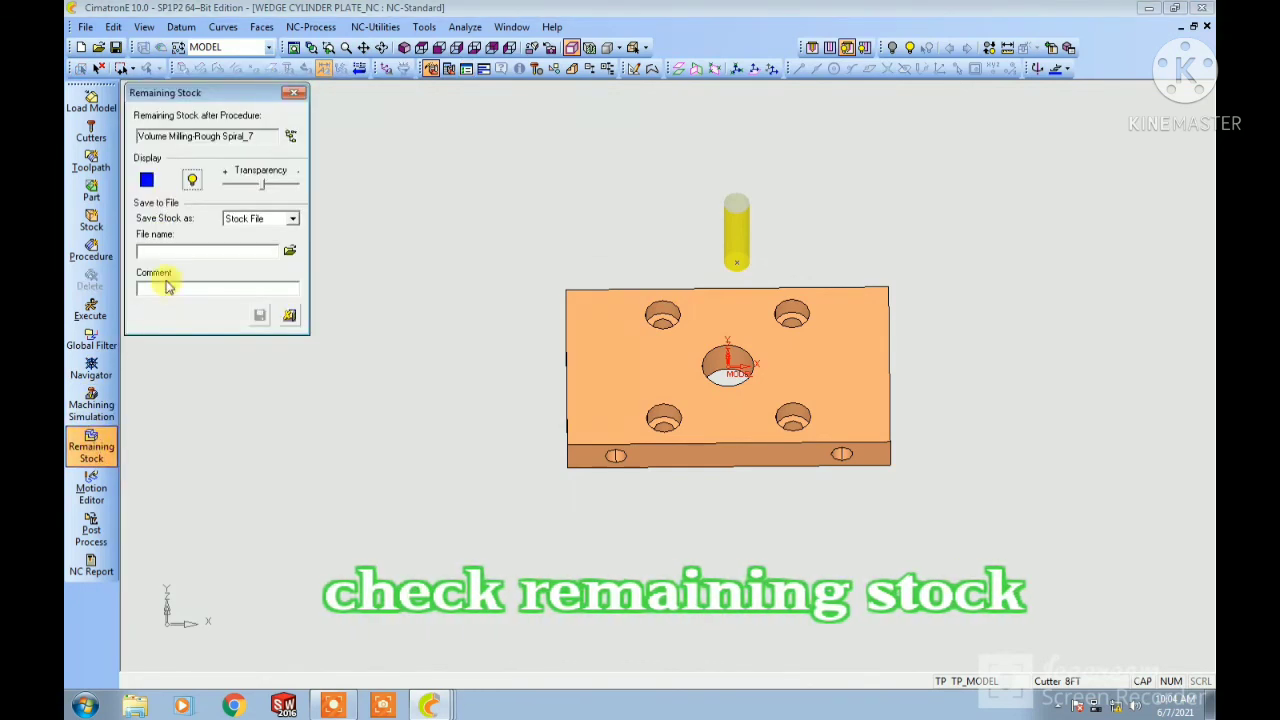
click(148, 180)
click(163, 219)
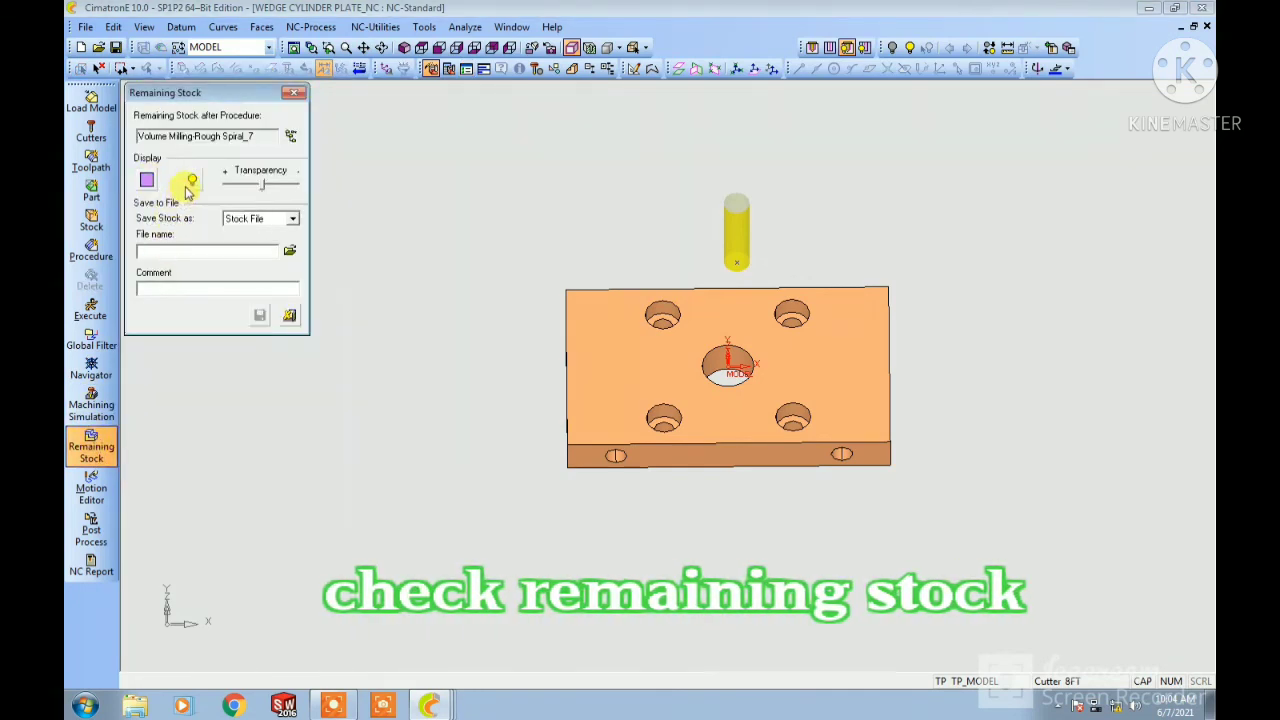
click(193, 180)
drag(260, 193, 418, 203)
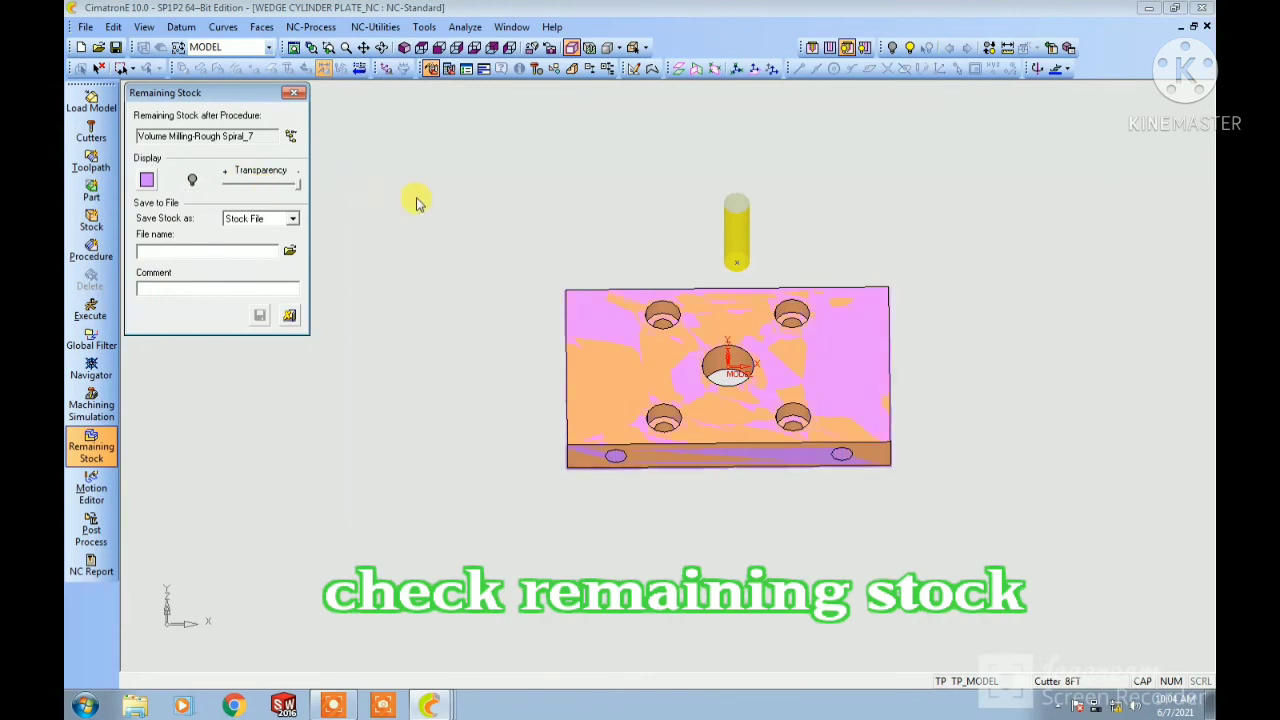
Step: Inspect the remaining stock on the plate after the central hole milling, and close its display
ctrl+right_drag(657, 523, 714, 409)
ctrl+drag(714, 409, 683, 425)
click(289, 317)
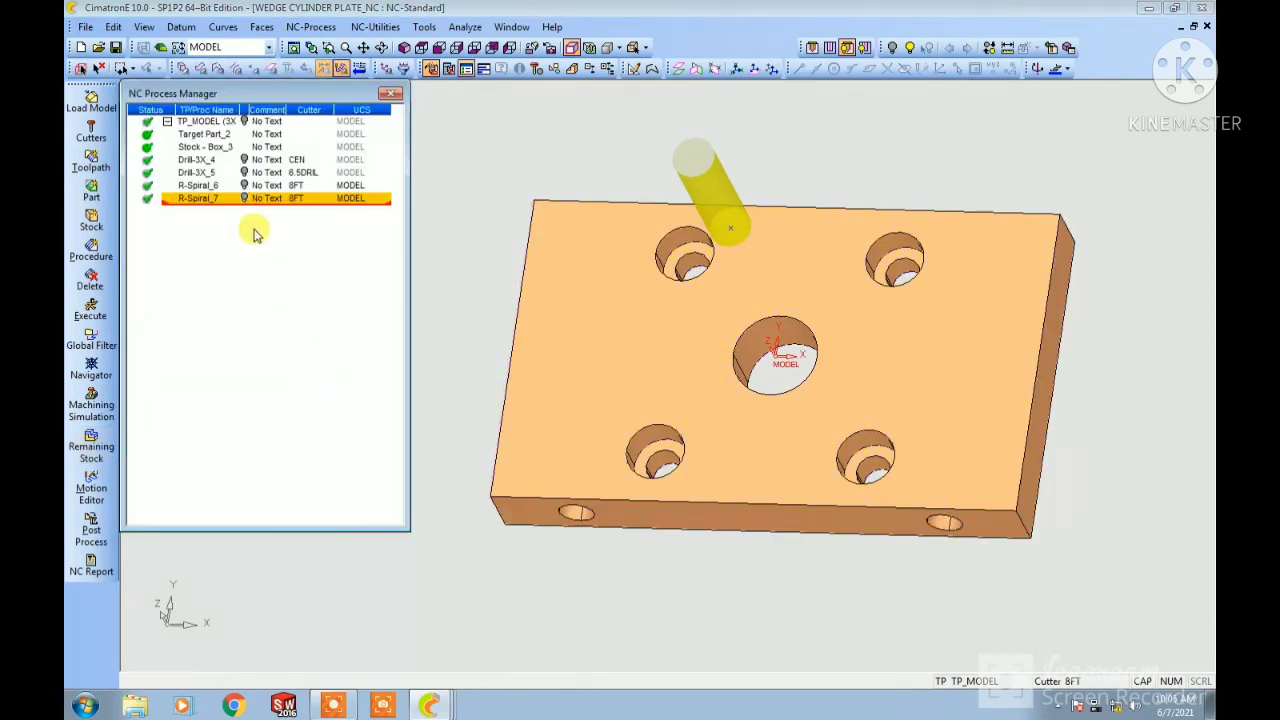
Step: Display the remaining stock at the box stock stage in violet, inspect it over the plate, and close the display
click(200, 150)
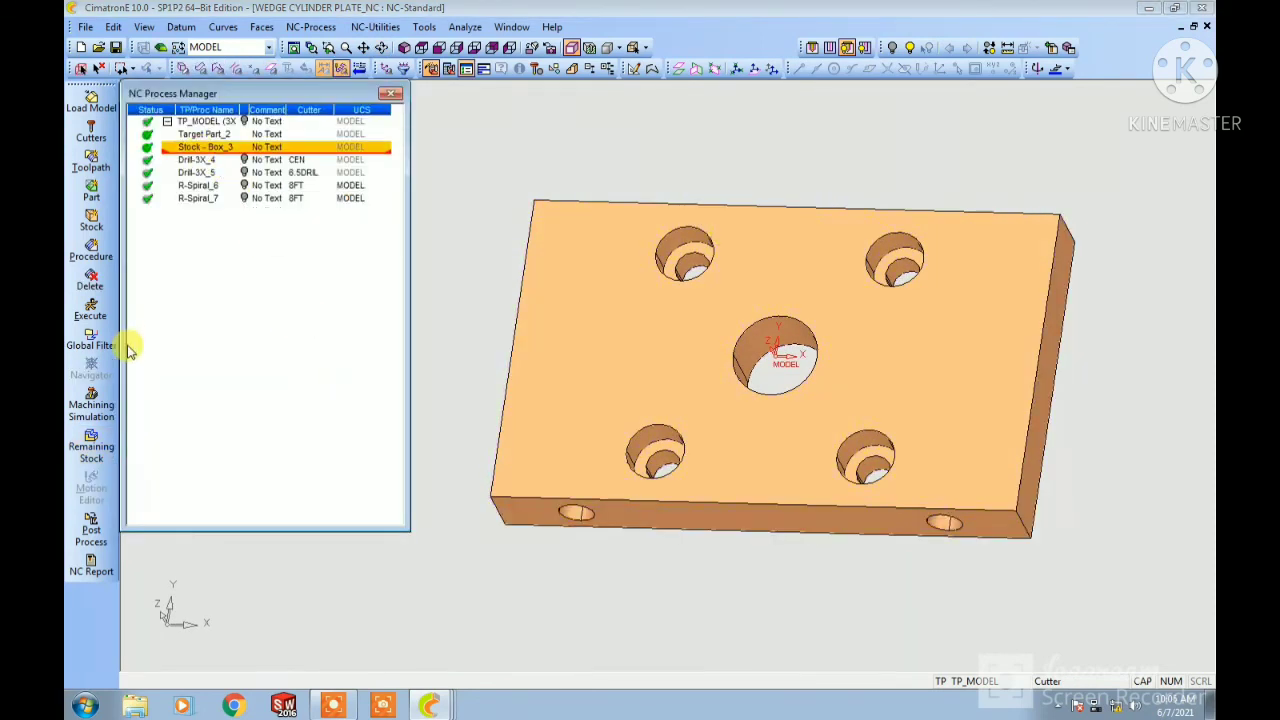
click(91, 447)
click(152, 178)
click(160, 215)
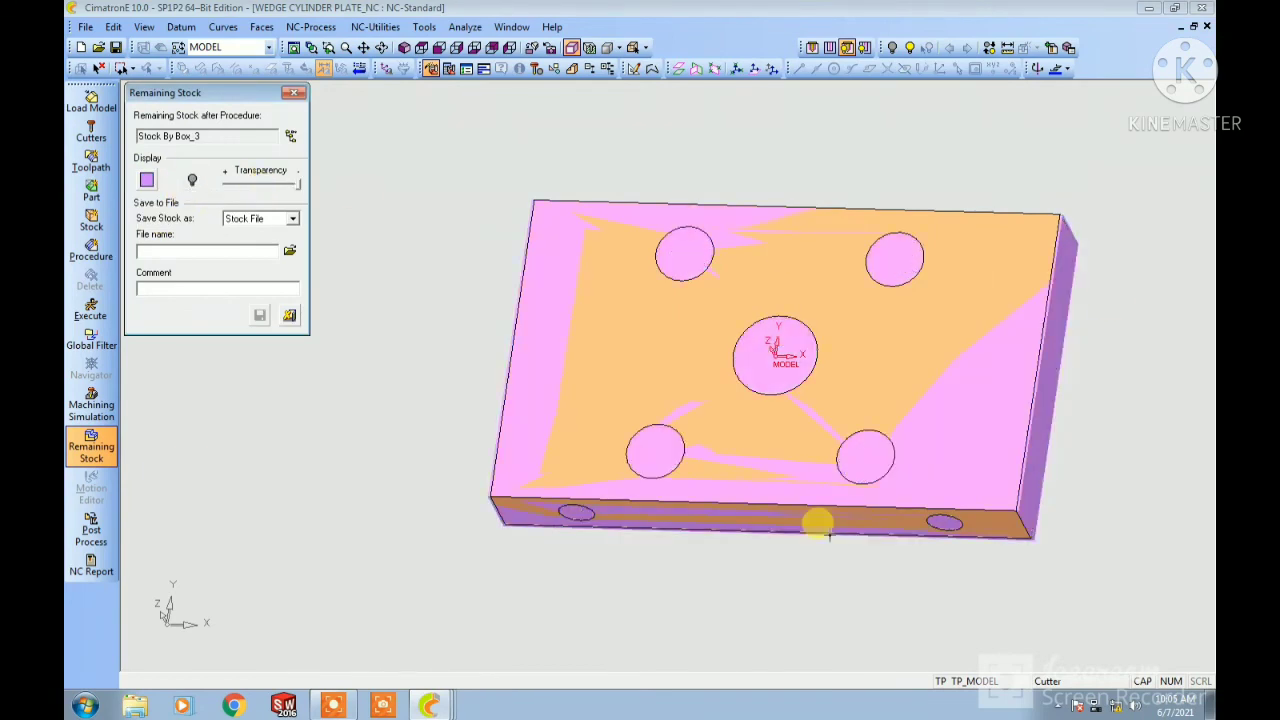
ctrl+drag(818, 526, 857, 529)
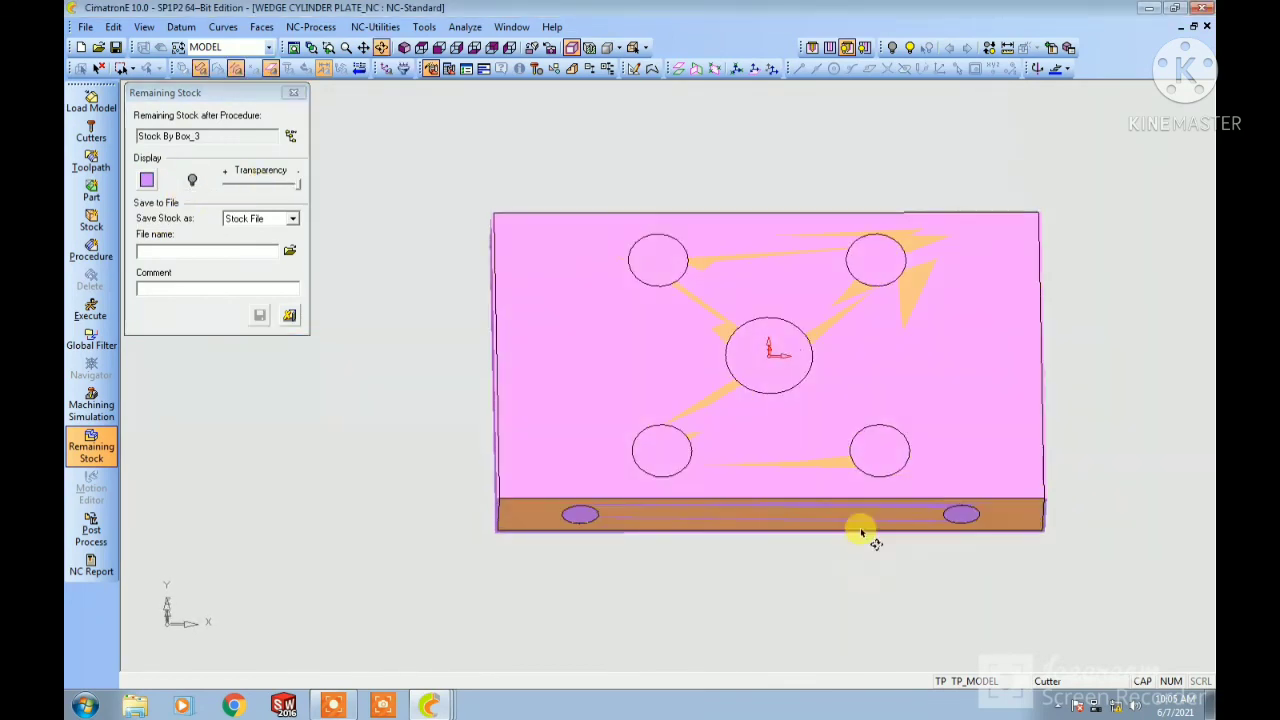
click(291, 318)
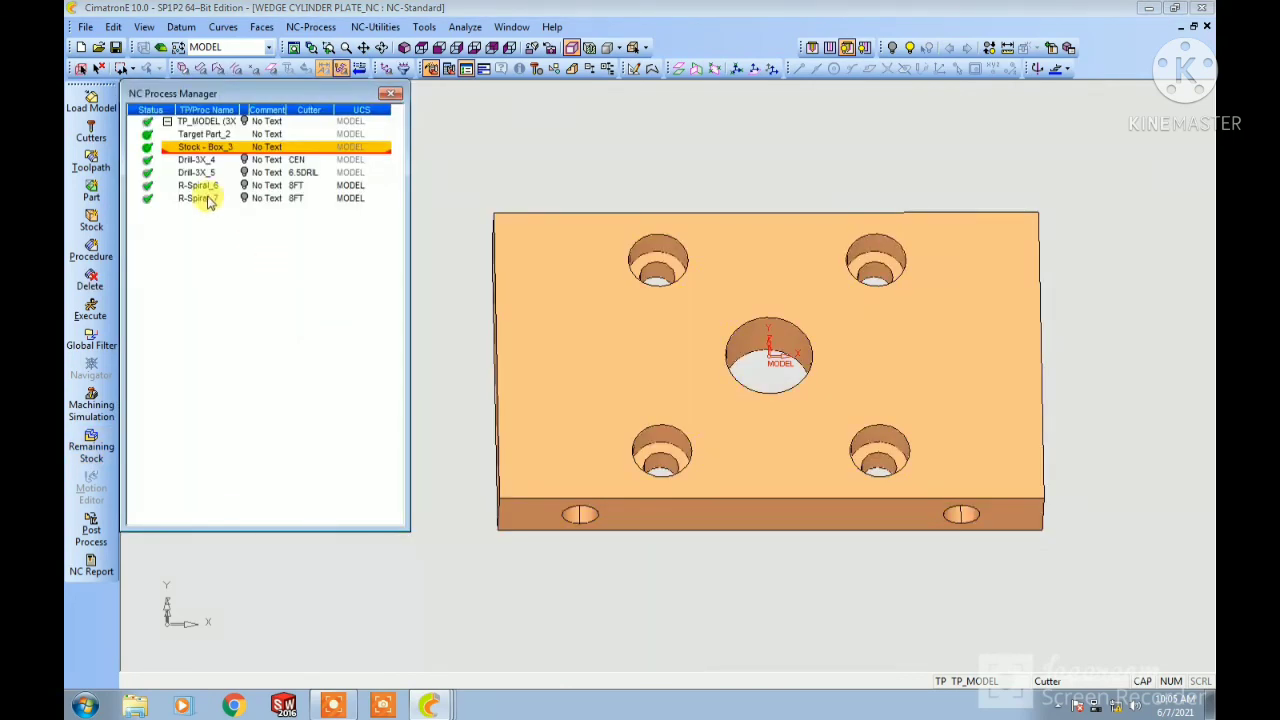
Step: Make the central hole rough spiral the current procedure and save the NC document as WEDGE CYLINDER PLATE_NC in the Thermo forming machine folder
click(197, 198)
click(115, 47)
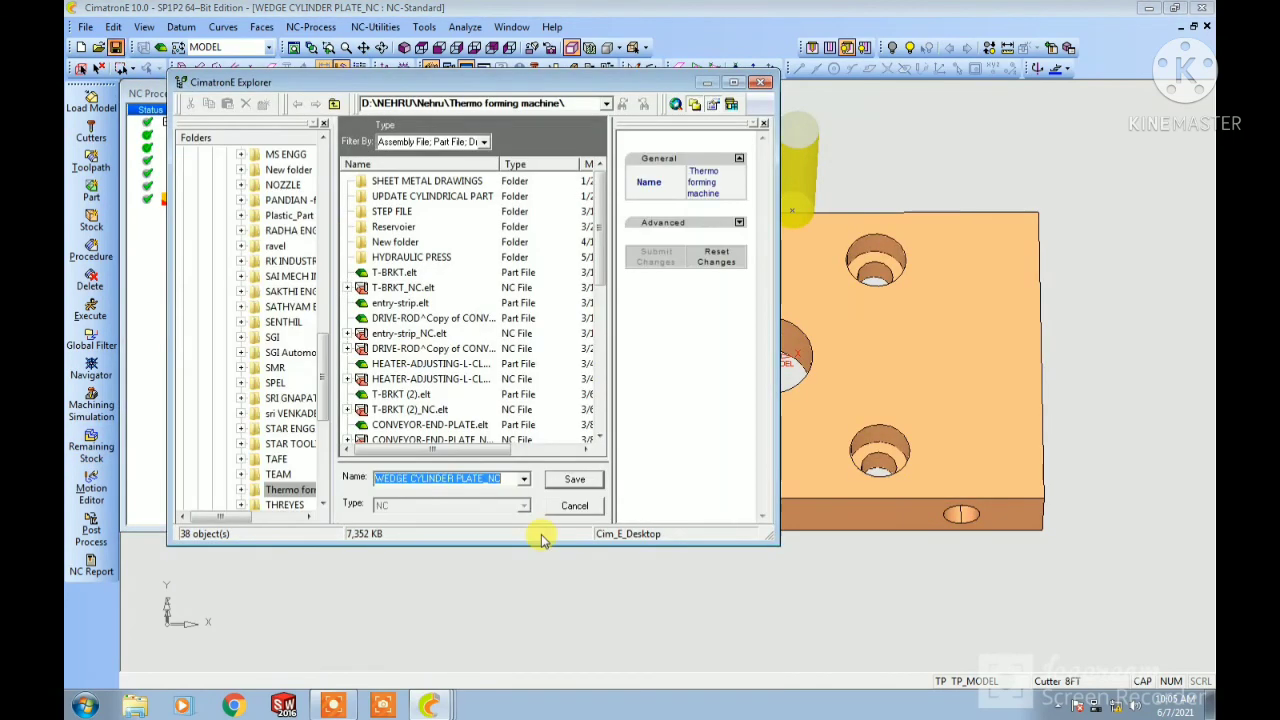
click(572, 480)
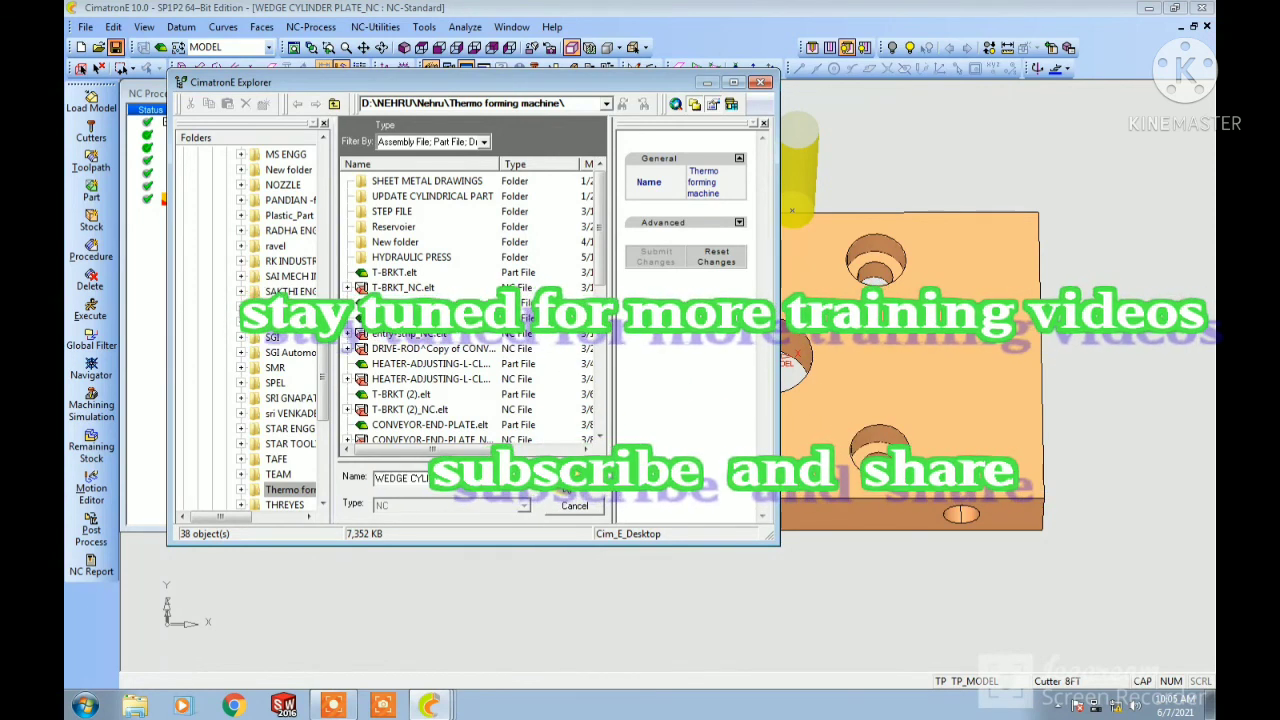